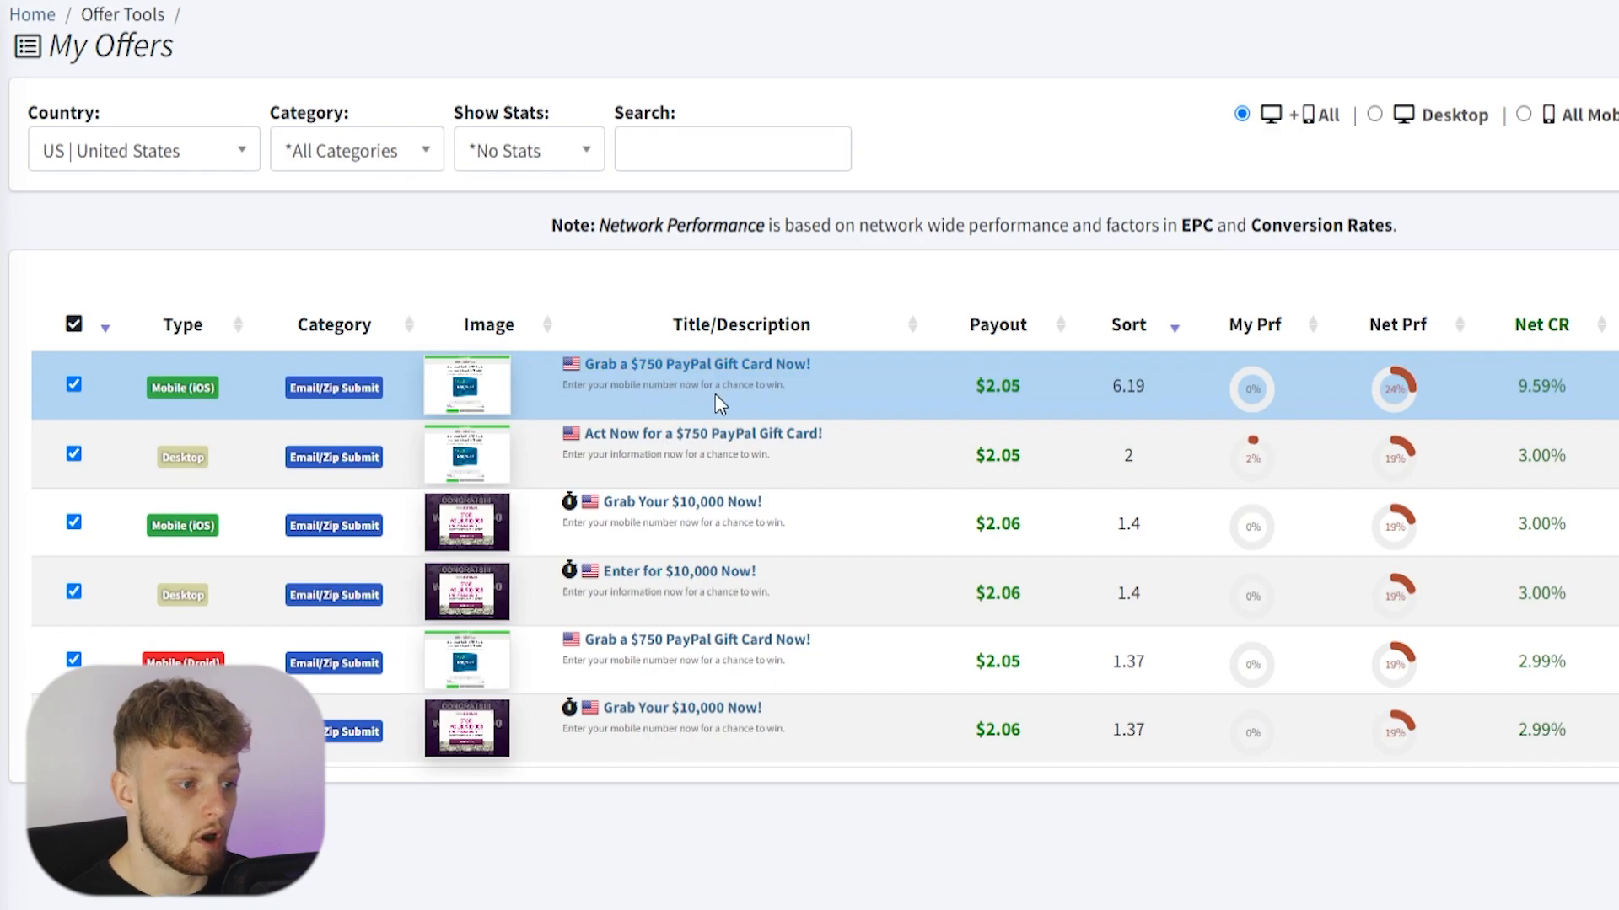
- Open the details of the desktop offer "Act Now for a $750 PayPal Gift Card!" and check its payout
drag(213, 388, 142, 393)
drag(200, 456, 159, 457)
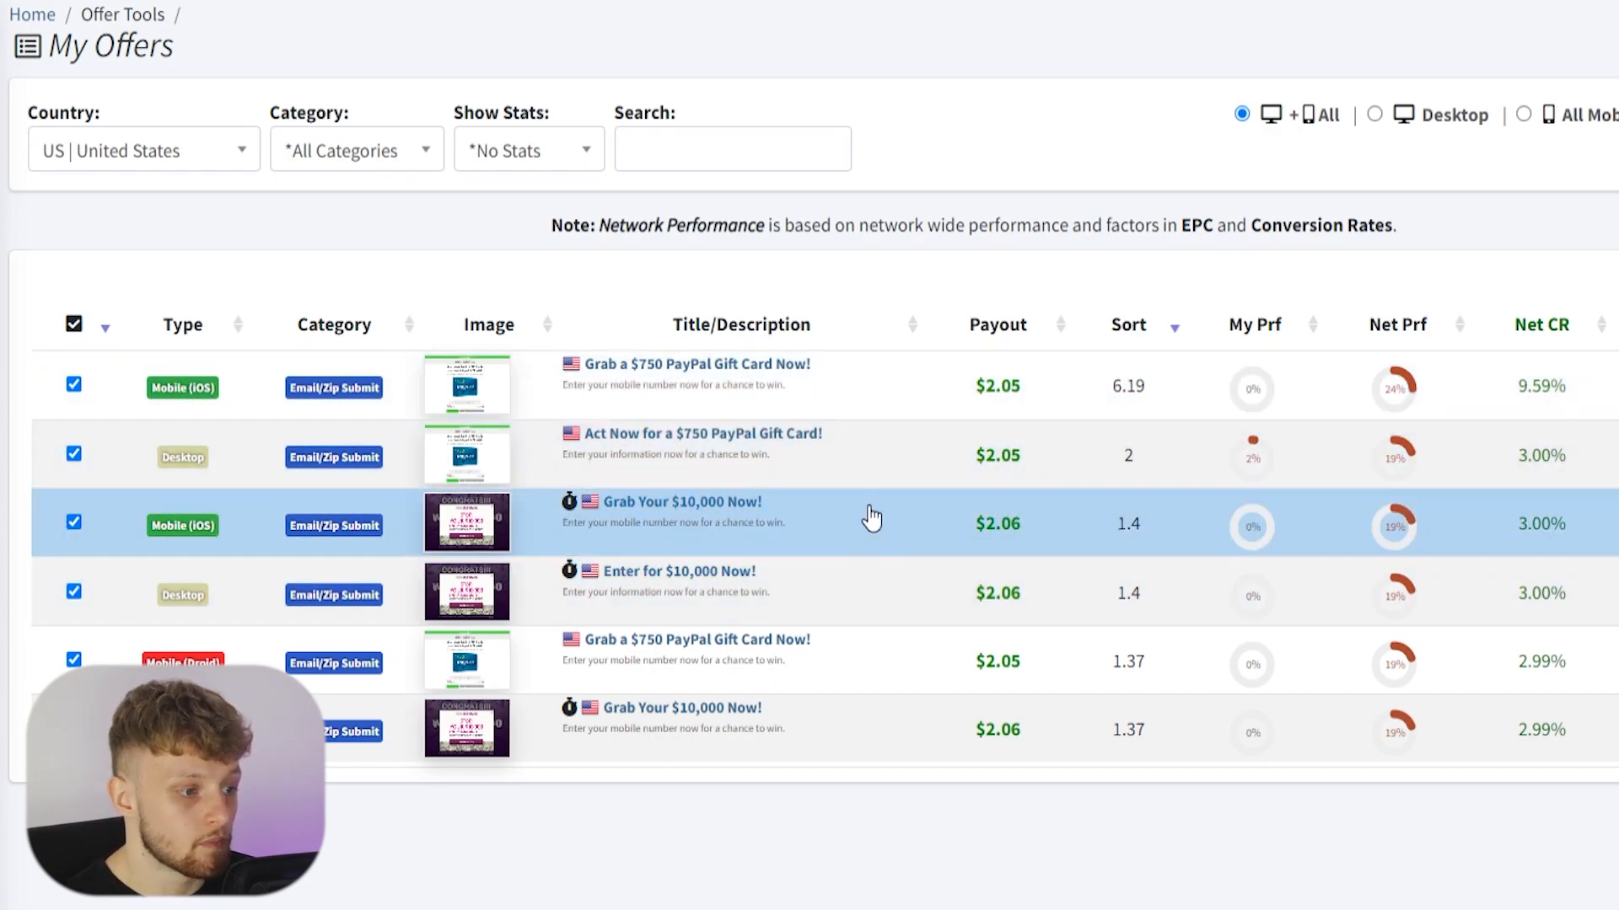
click(758, 460)
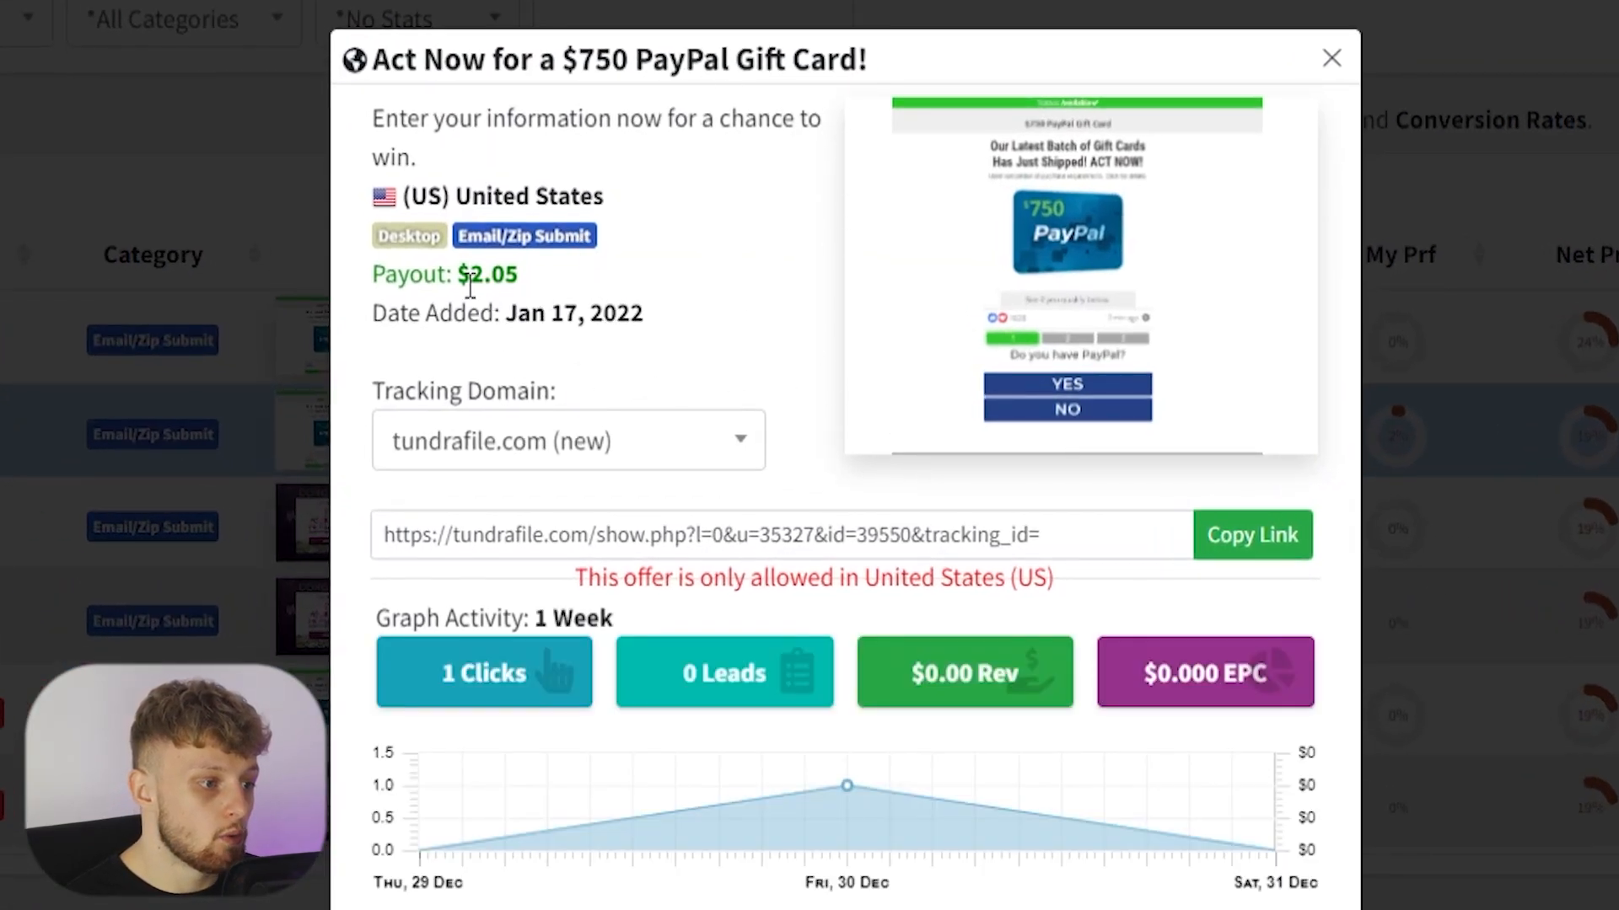
drag(468, 278, 533, 277)
click(642, 268)
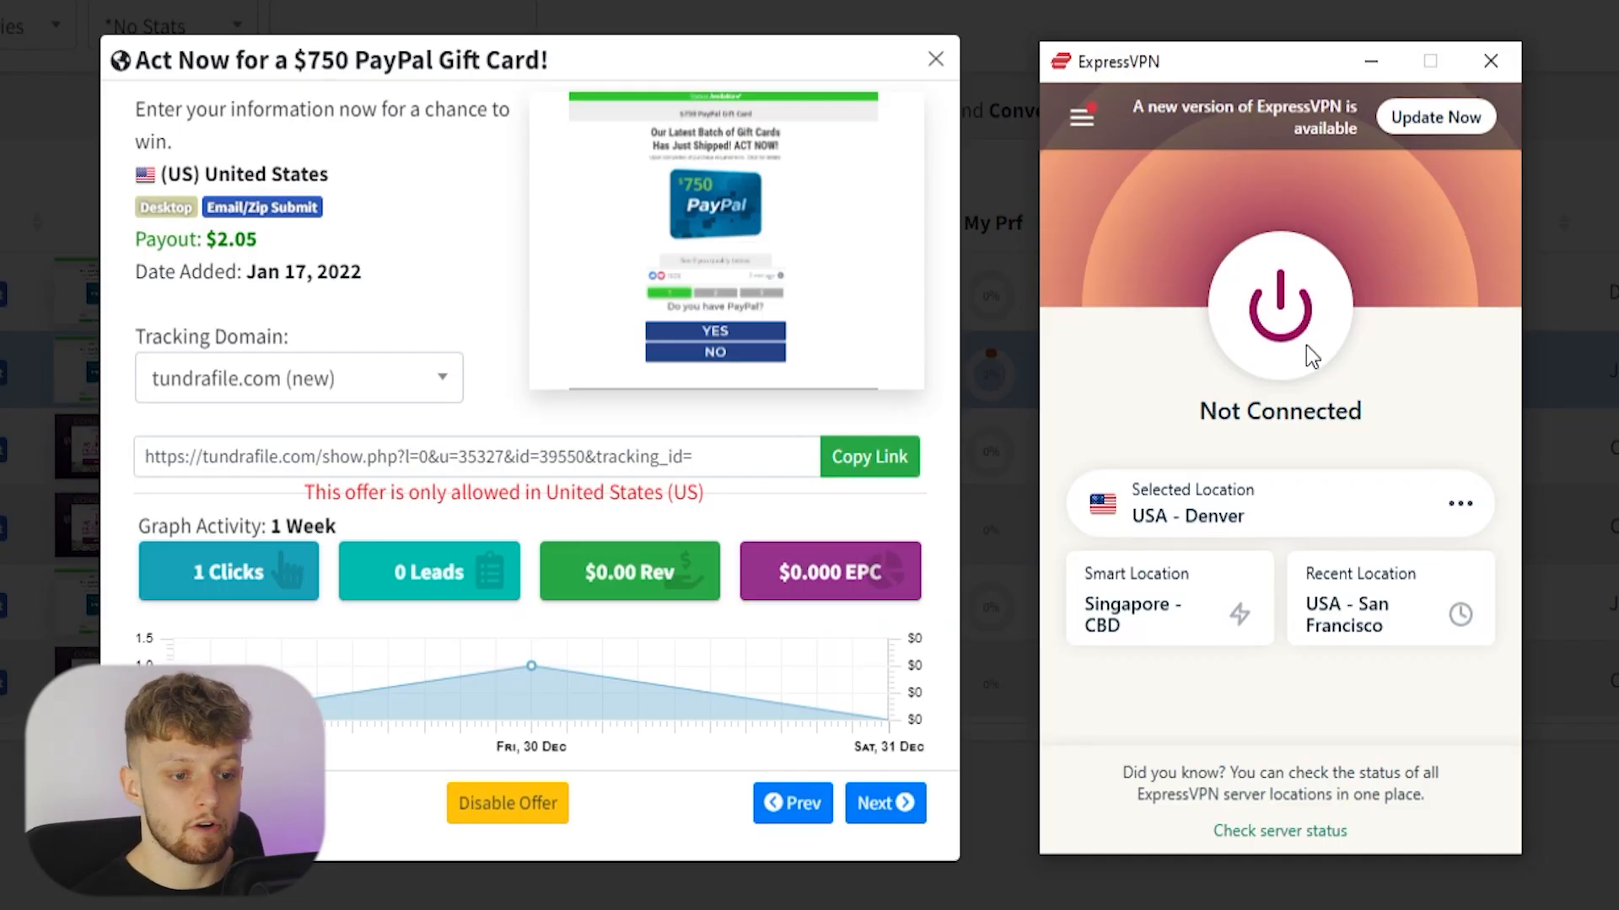
- Connect ExpressVPN to the USA - Denver location and copy the tracking link of the PayPal gift card offer
click(1307, 346)
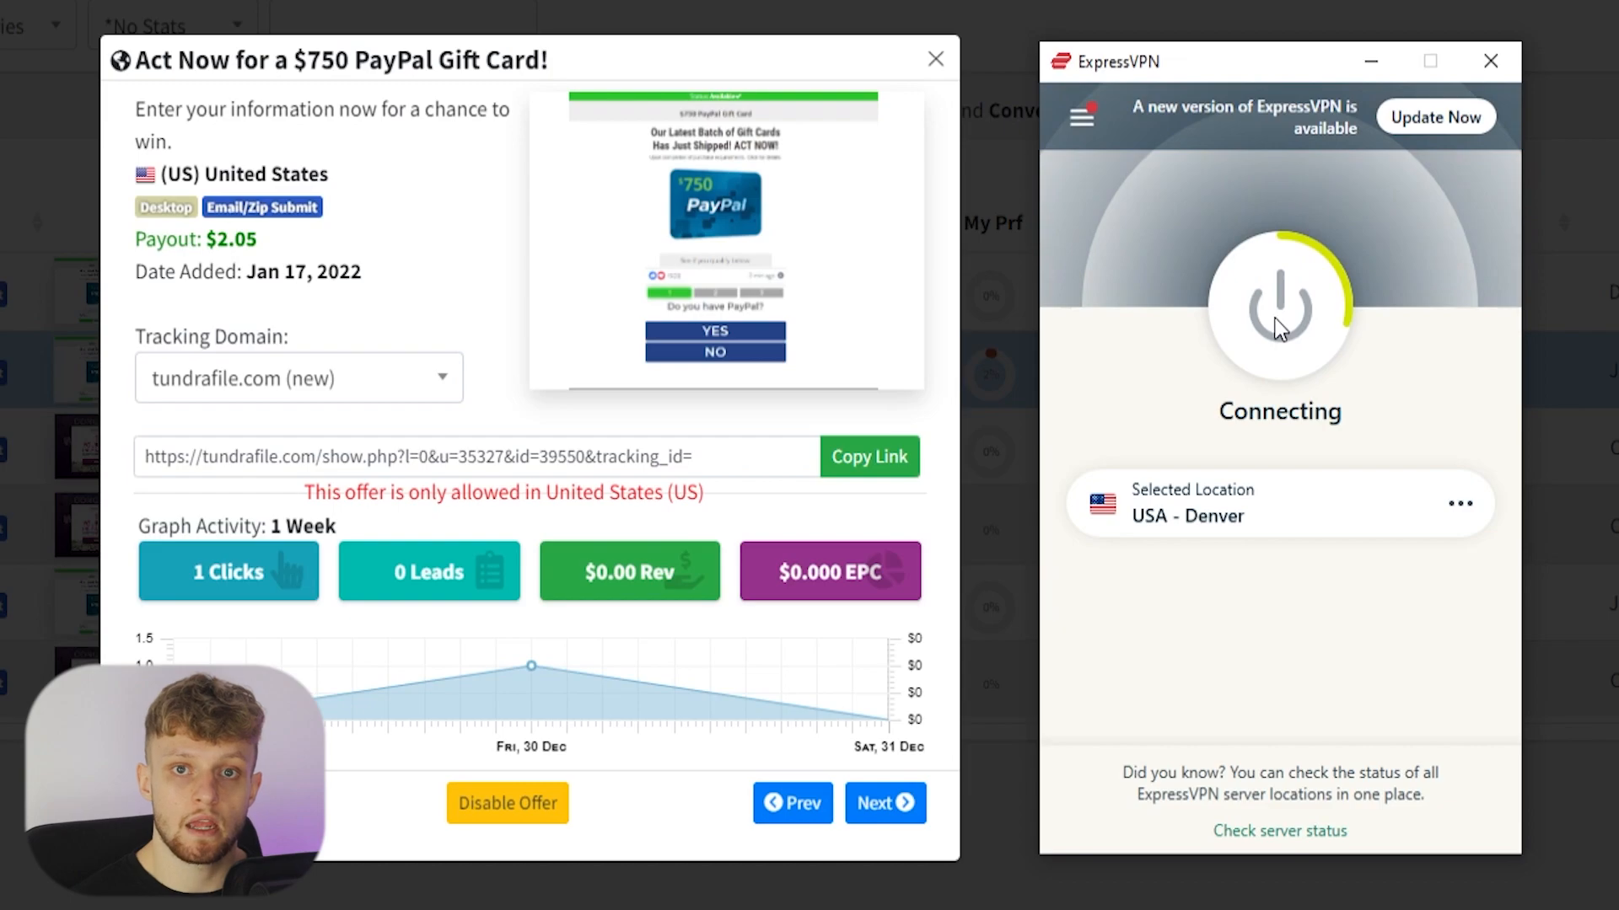
click(880, 464)
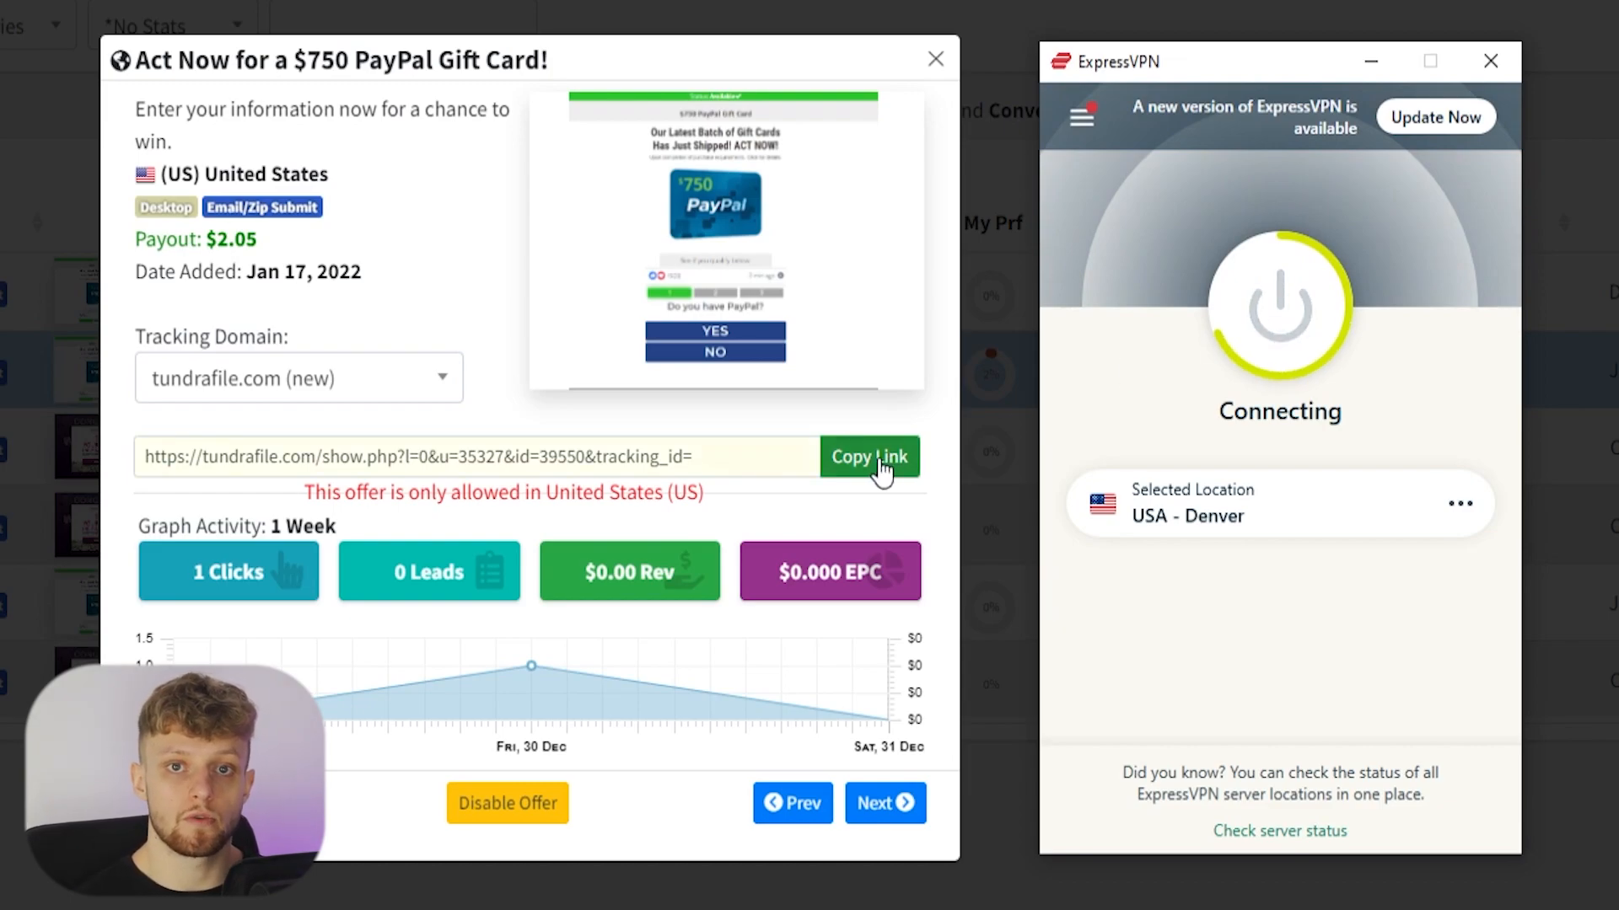
click(881, 469)
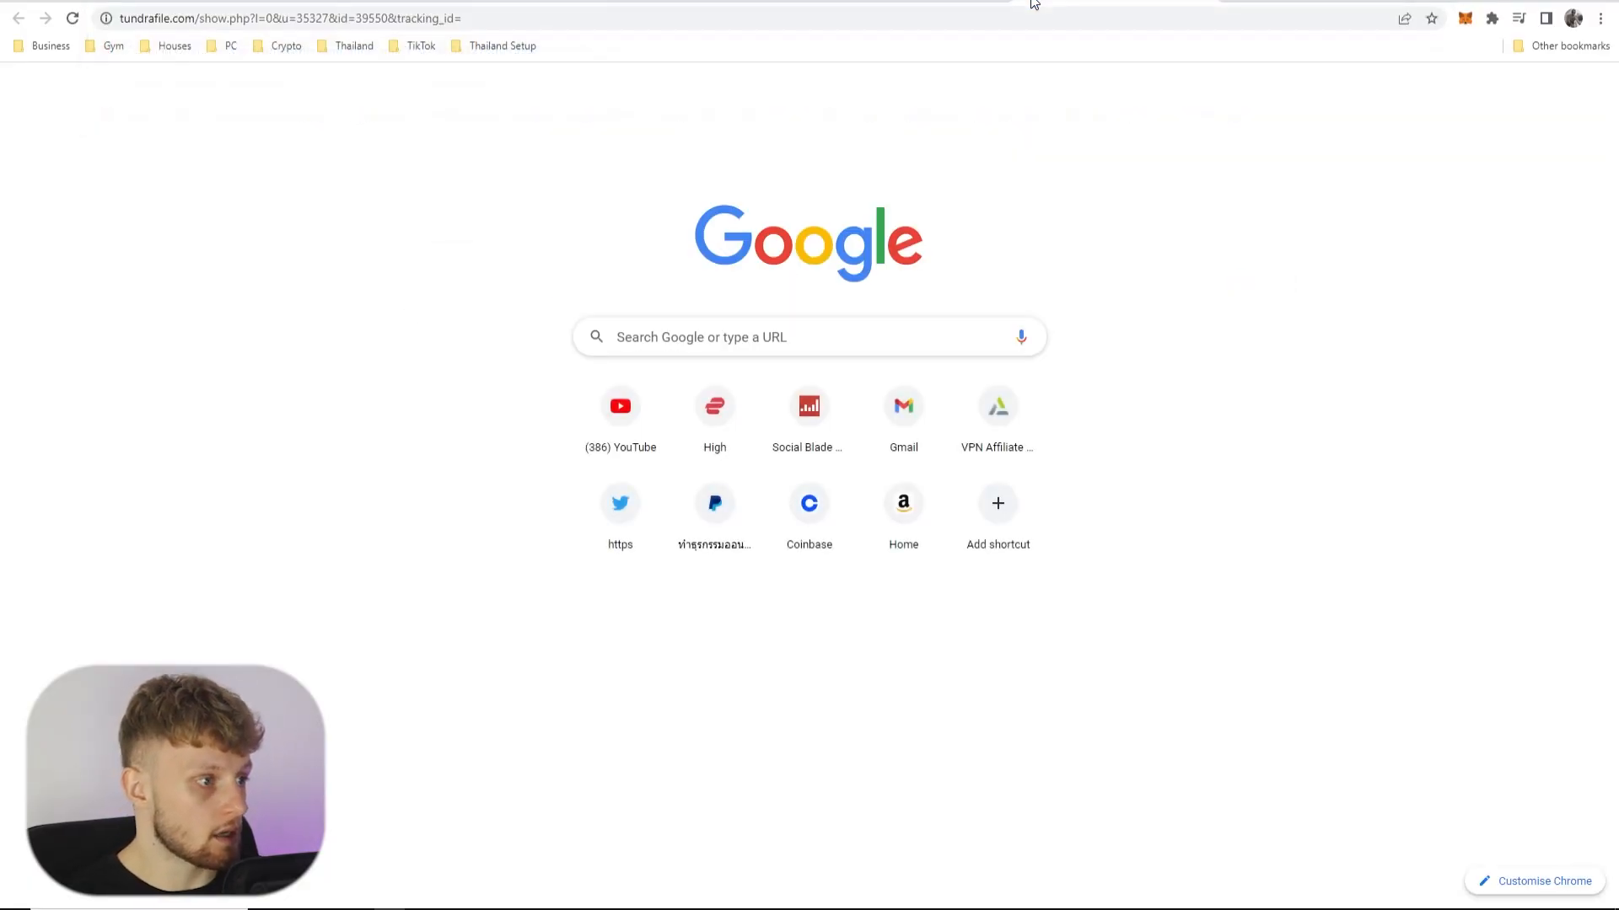
- Load the copied offer link, try its qualification questions with the 18-25 age range, and review the offer's payout again
key(Return)
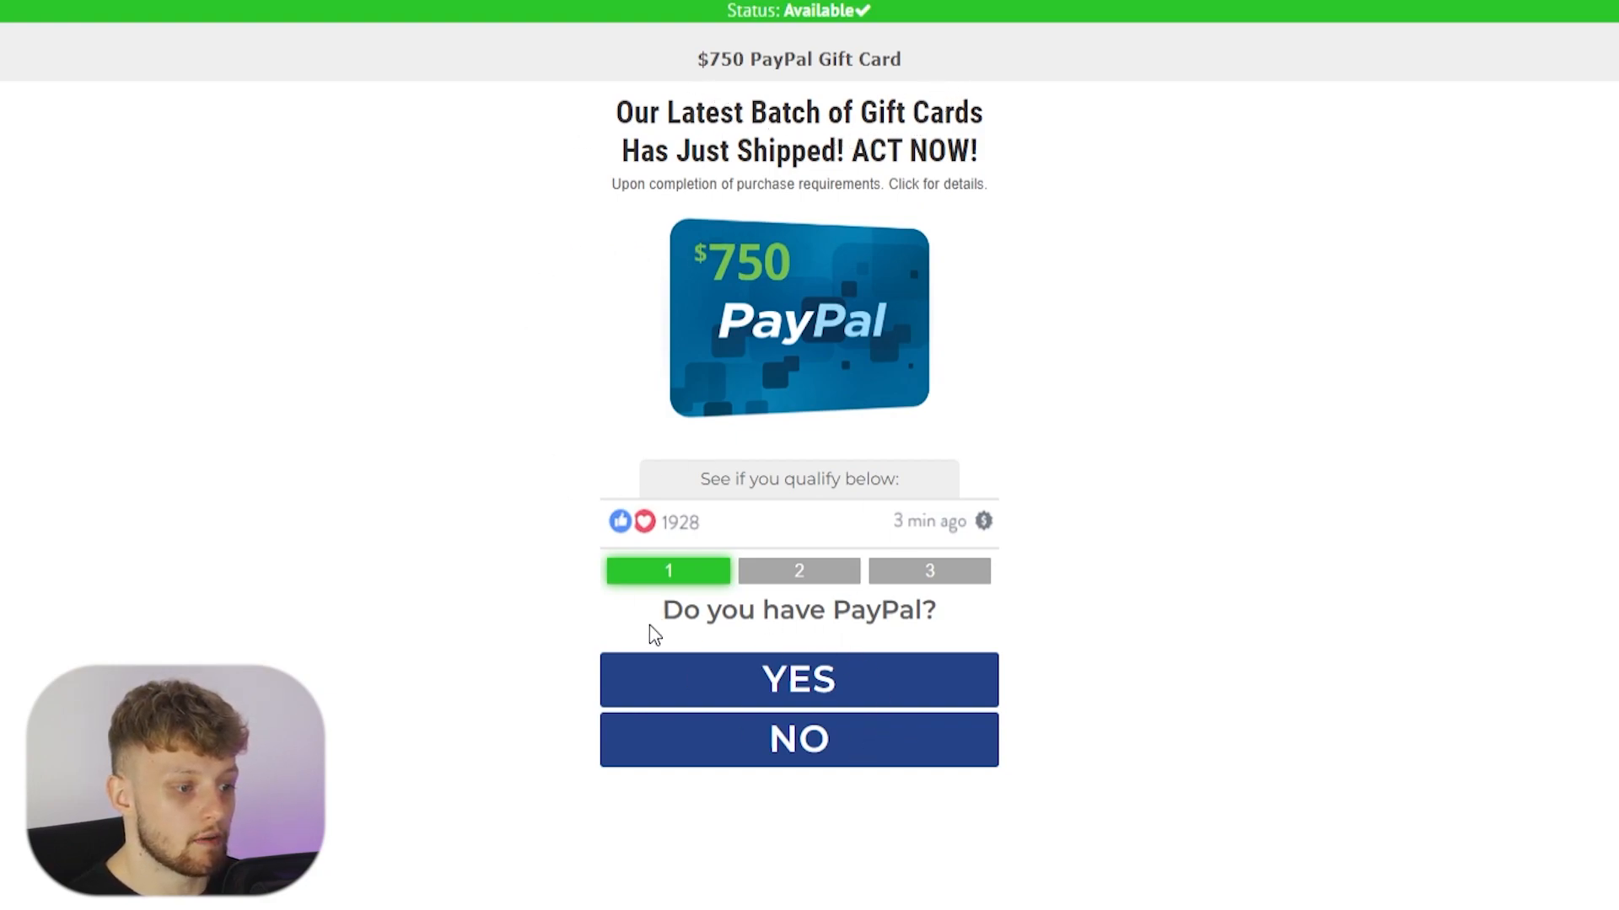
click(889, 710)
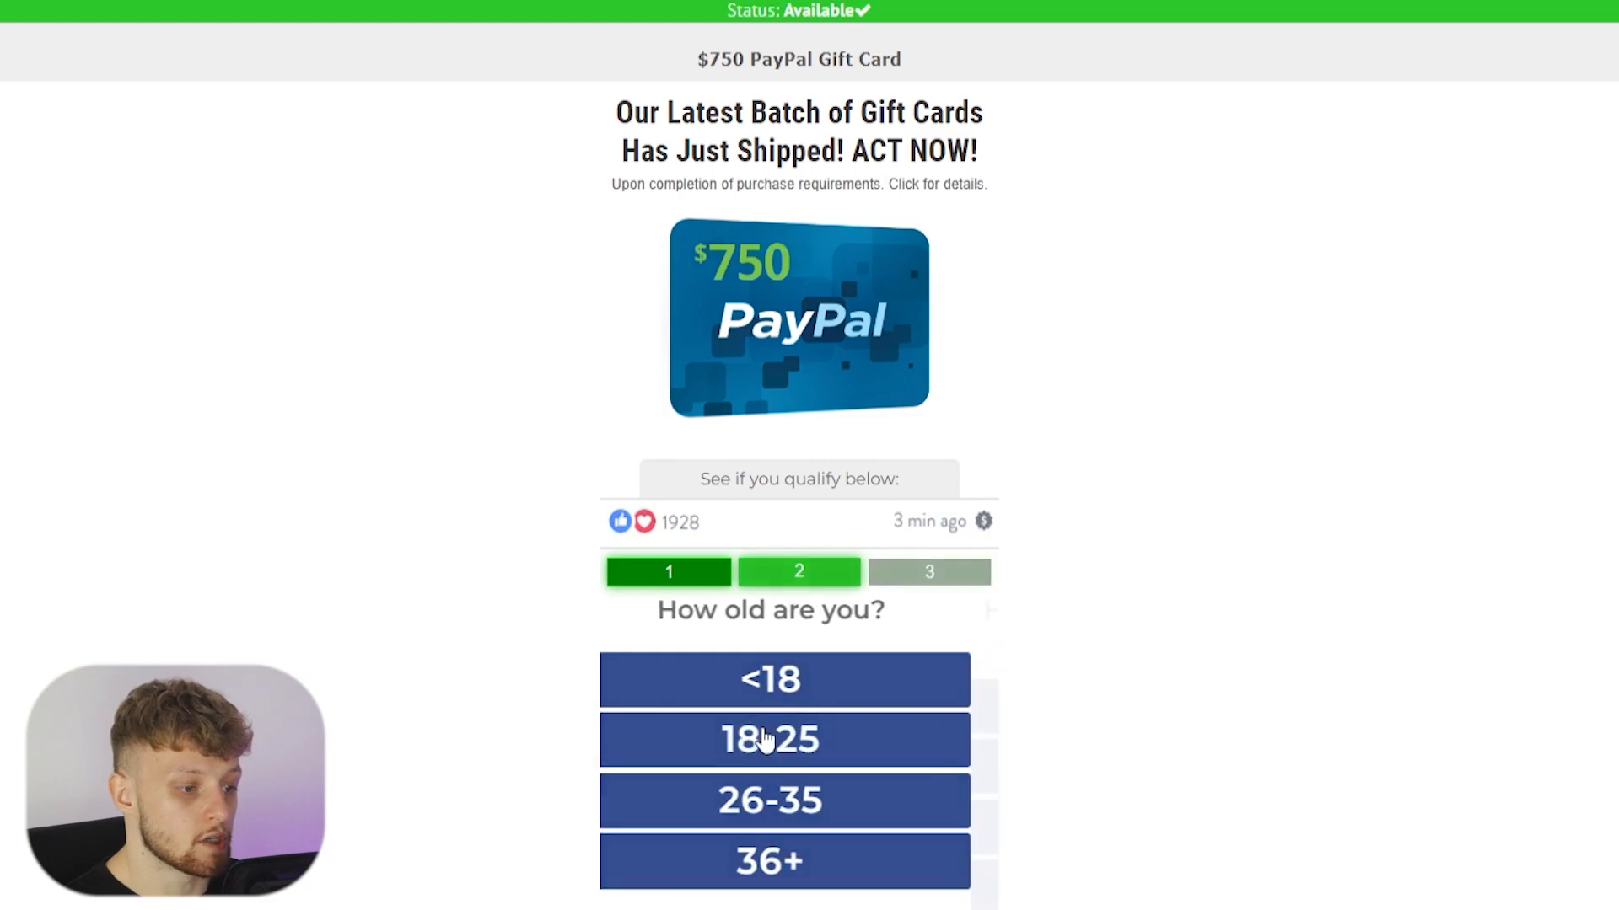
click(788, 737)
click(885, 784)
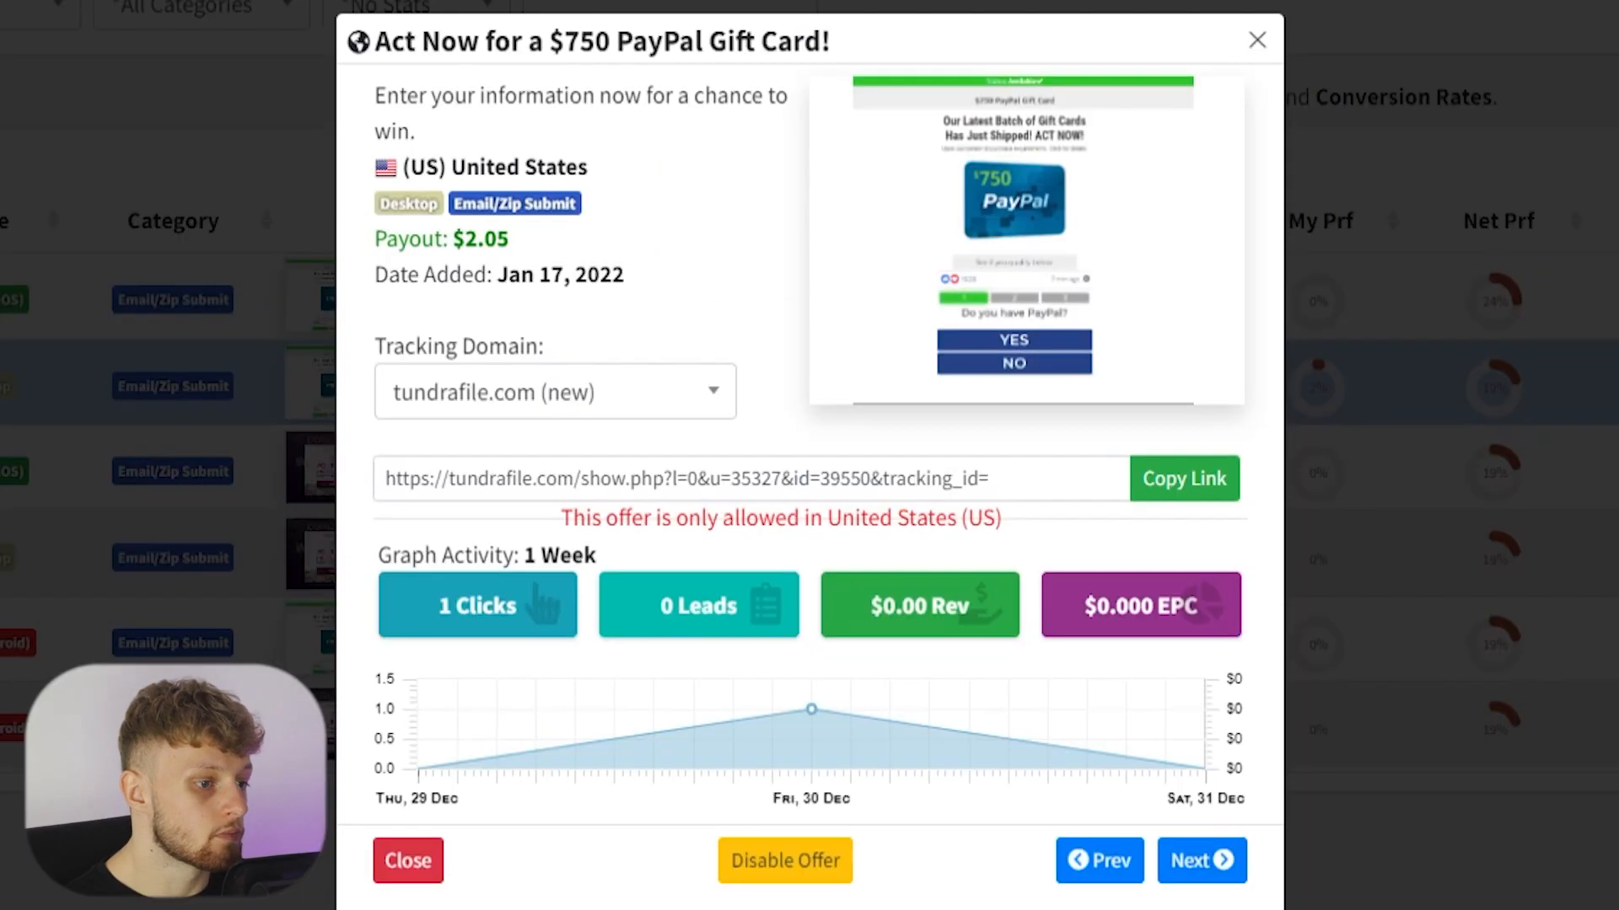
drag(516, 241, 436, 229)
click(544, 236)
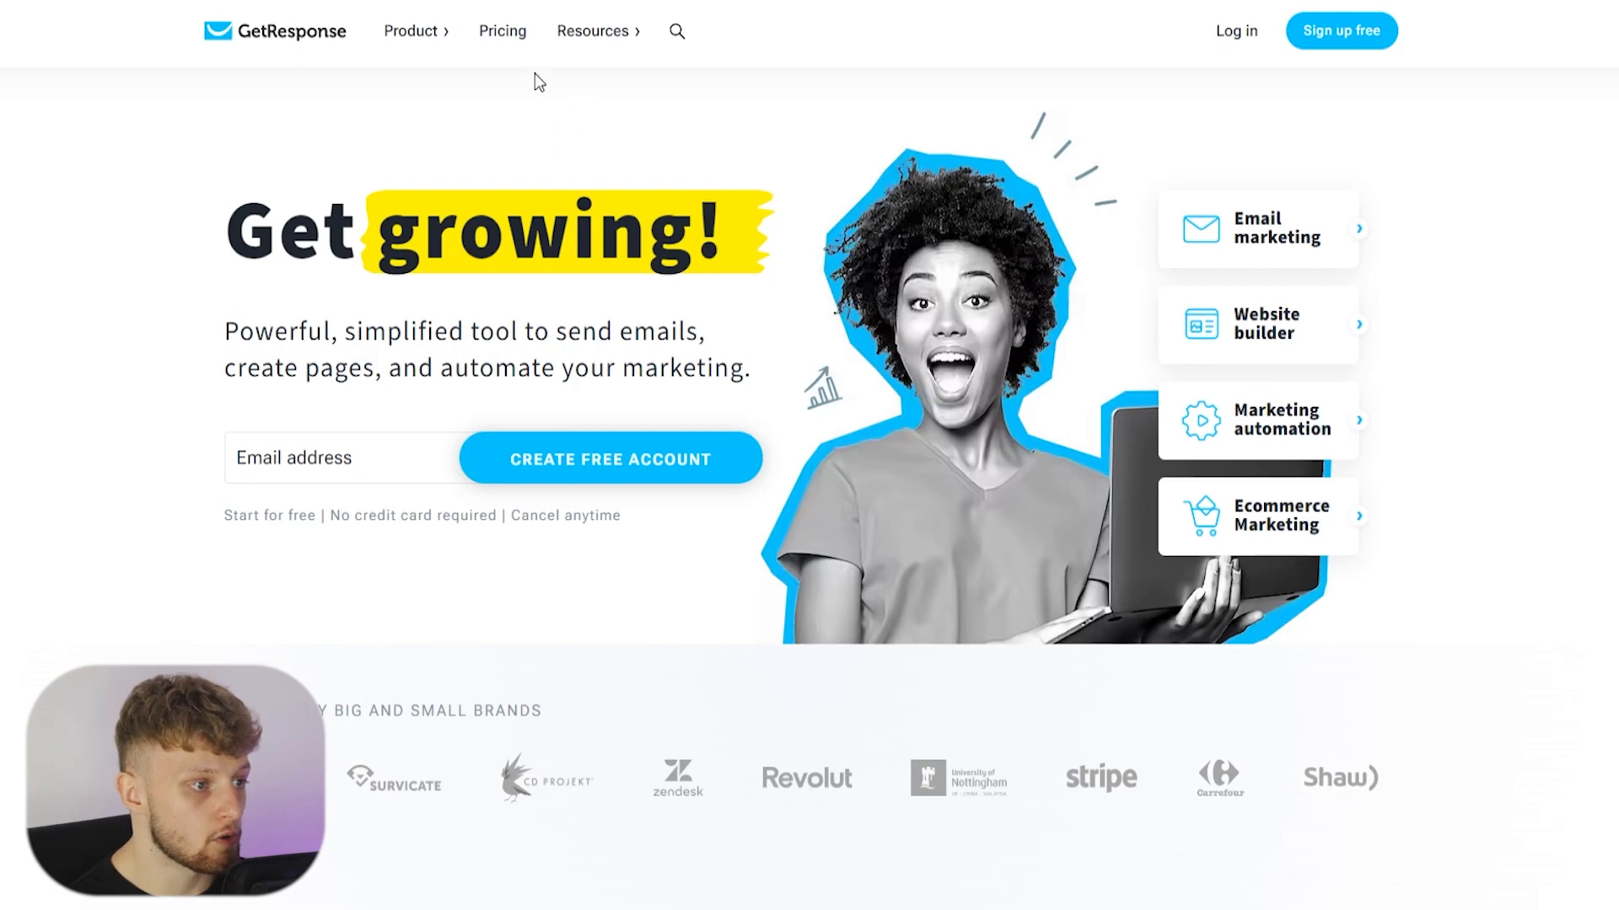
- Open GetResponse's pricing page and examine what the Free plan includes, such as landing pages and domain connection
click(503, 36)
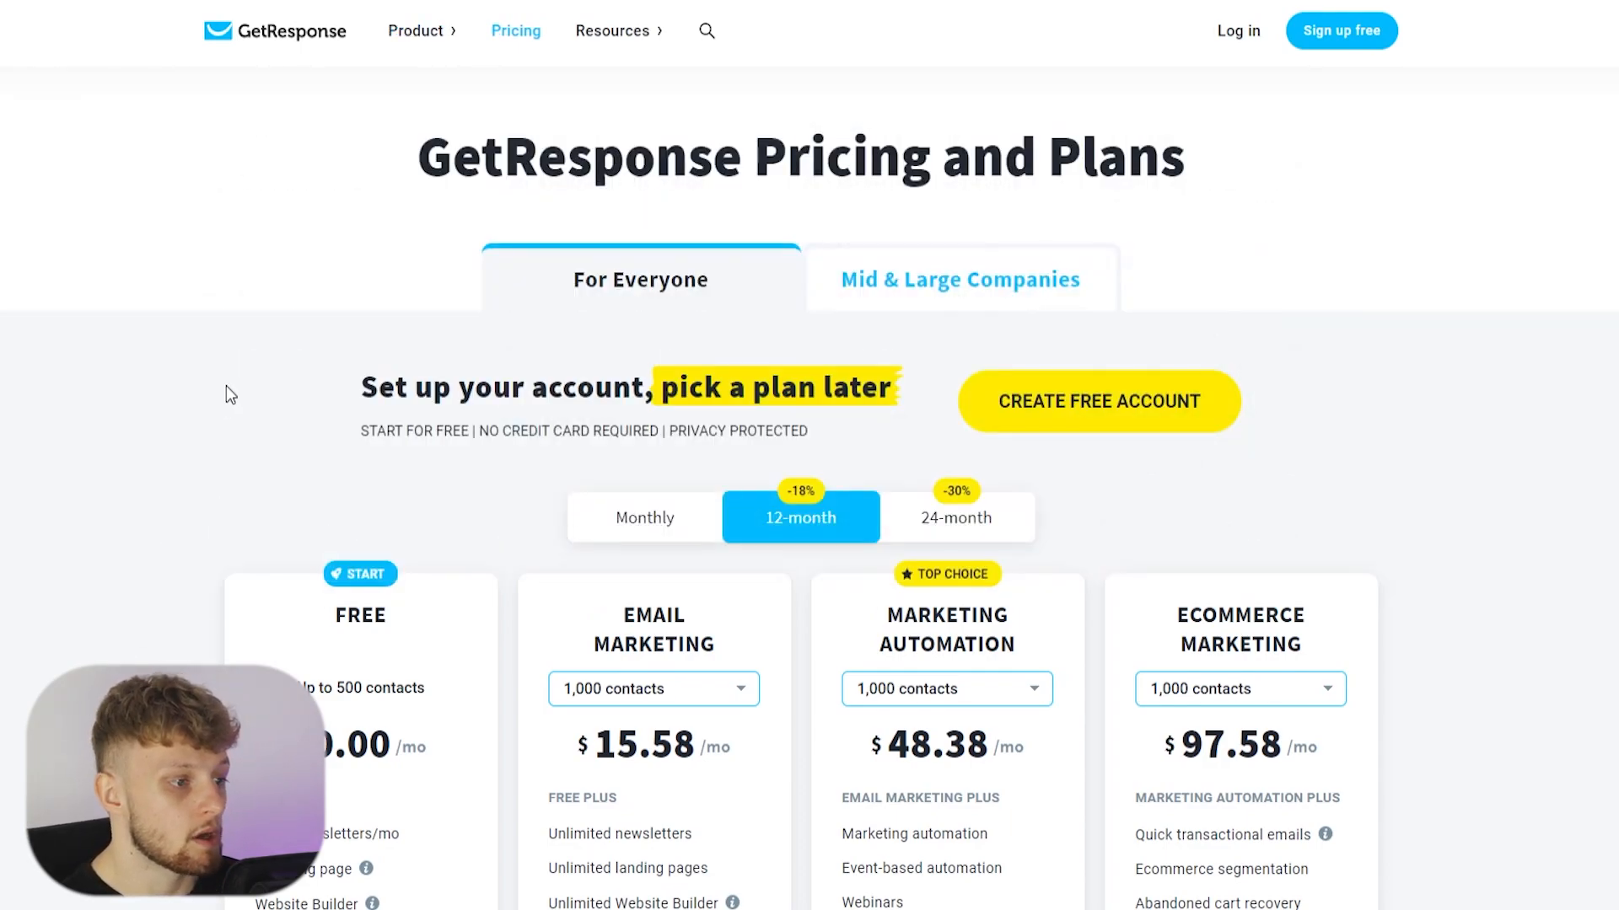
scroll(256, 427, down, 5)
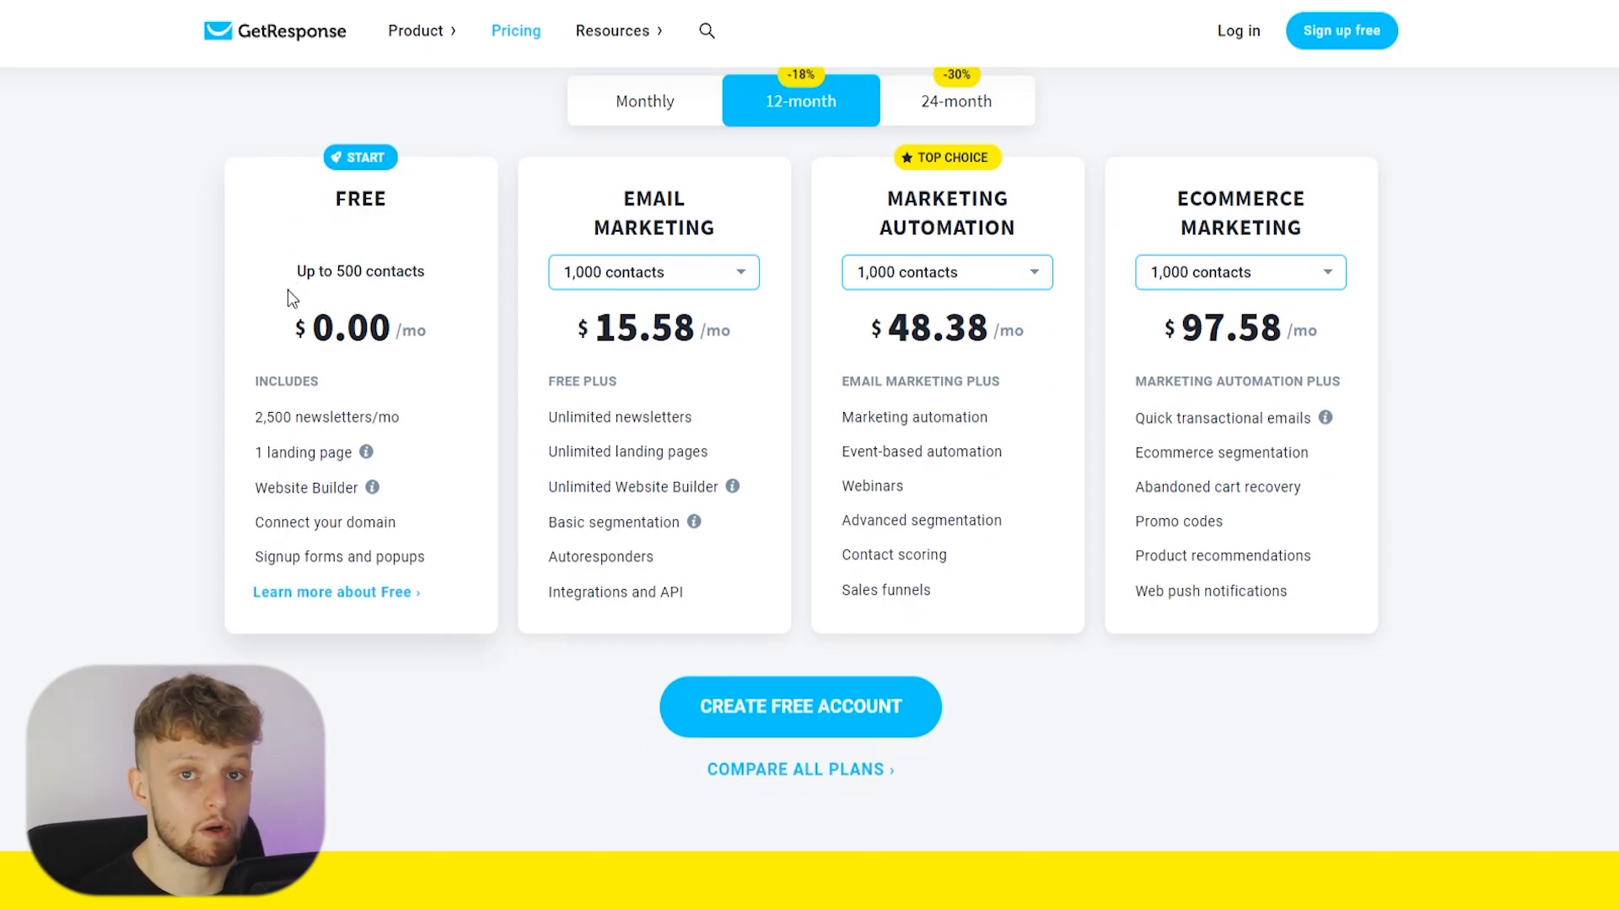
drag(249, 453, 418, 445)
click(418, 445)
drag(253, 525, 520, 521)
click(413, 436)
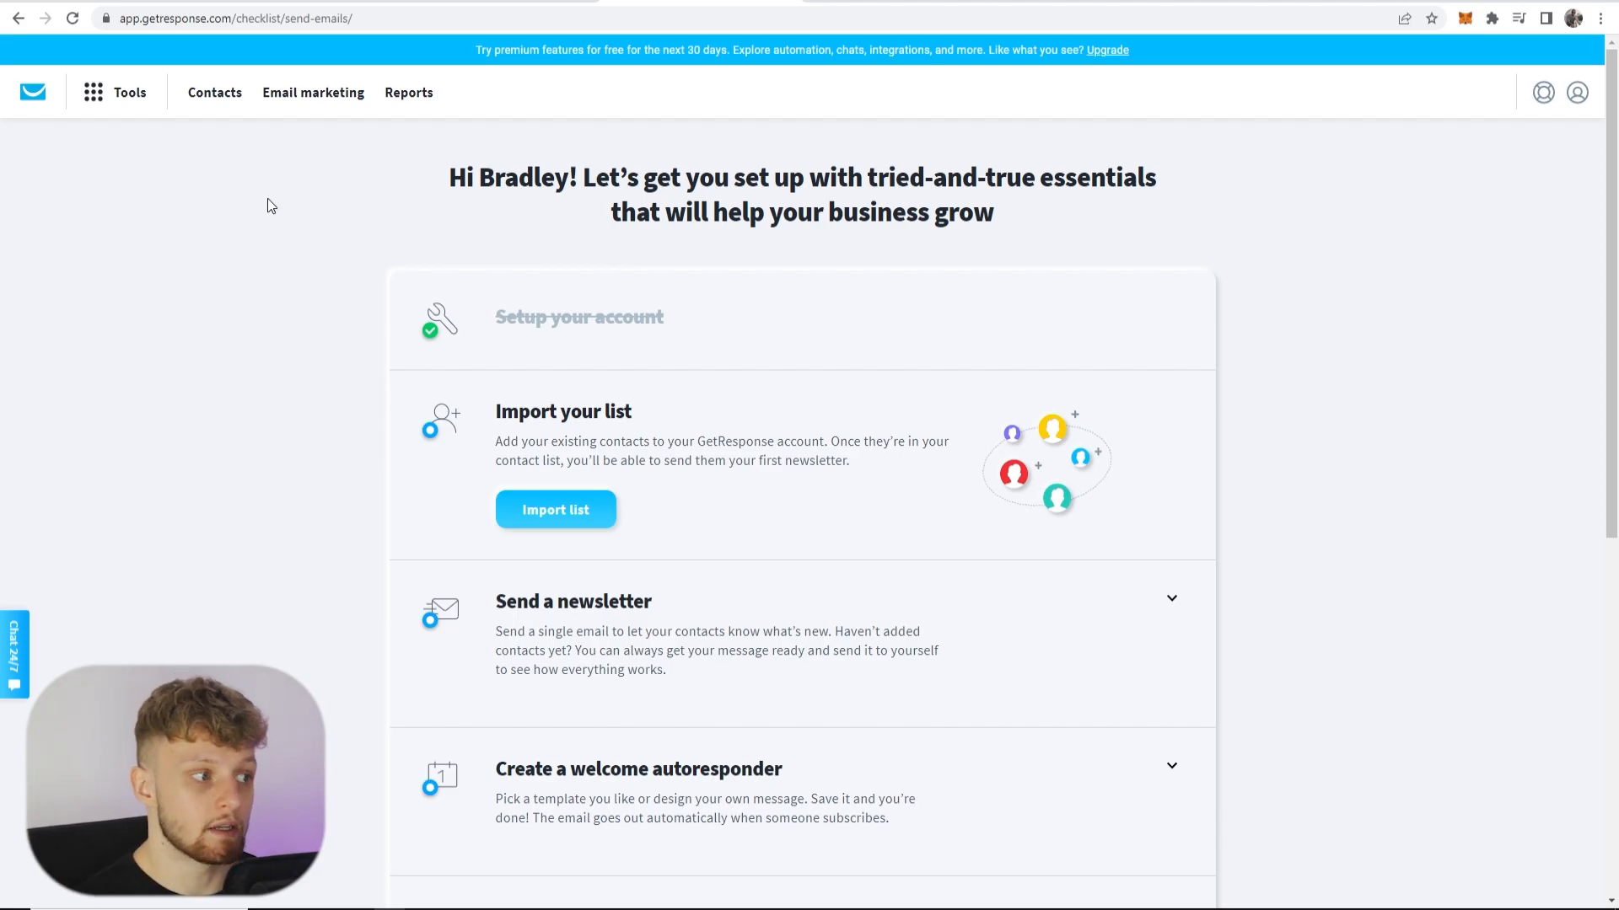
- Go to the landing pages tool in the GetResponse account and start creating a new landing page
click(108, 93)
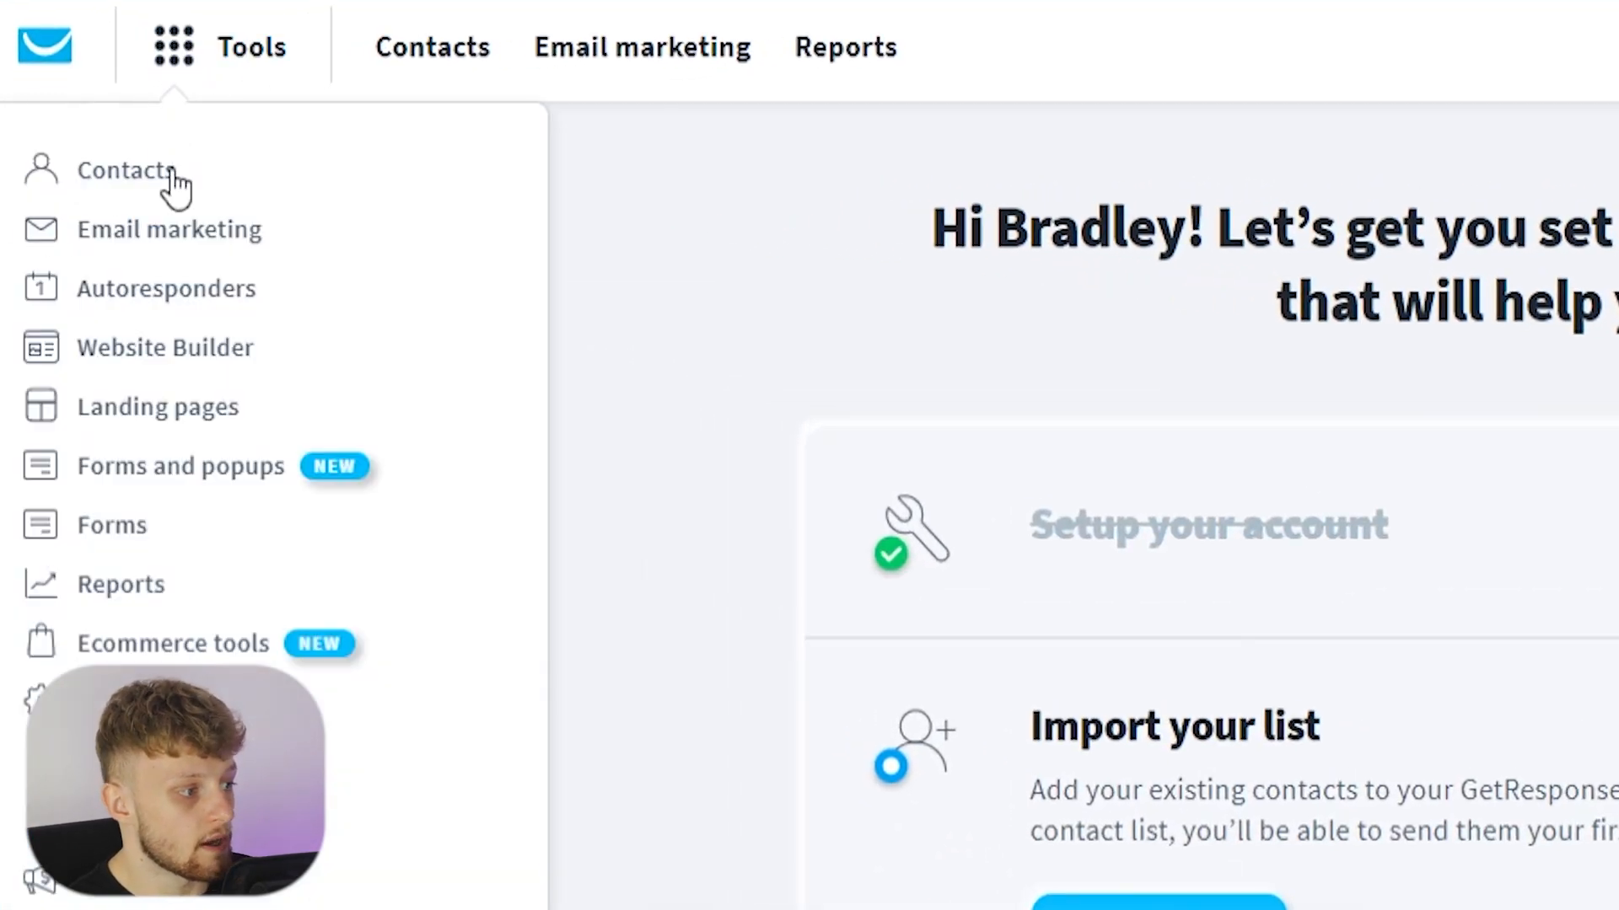
click(156, 413)
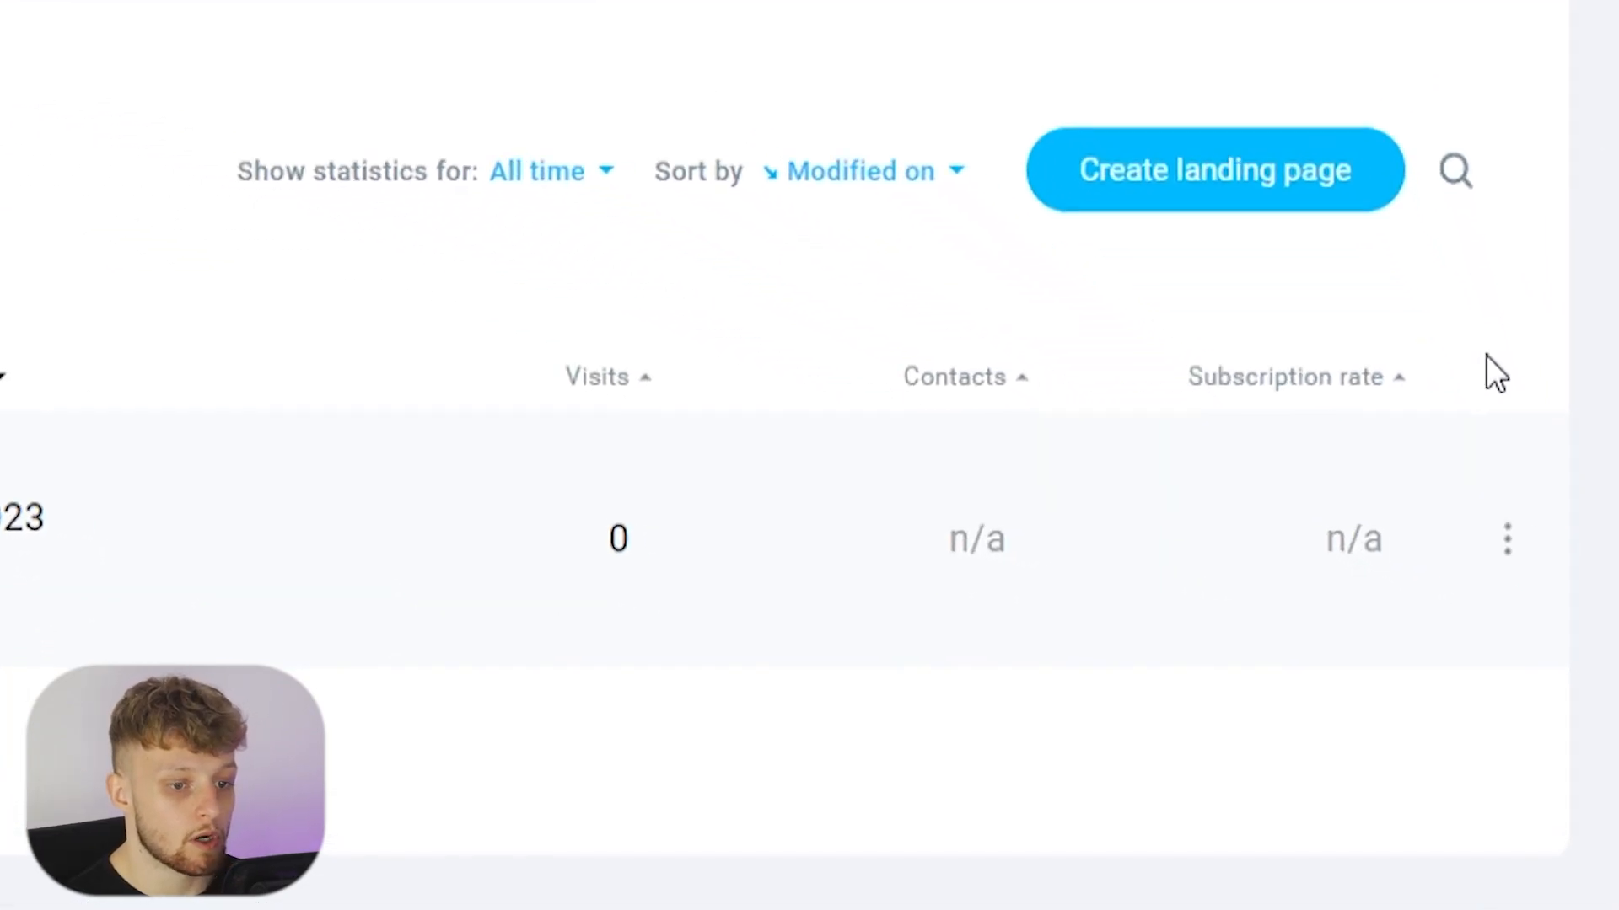
click(1208, 187)
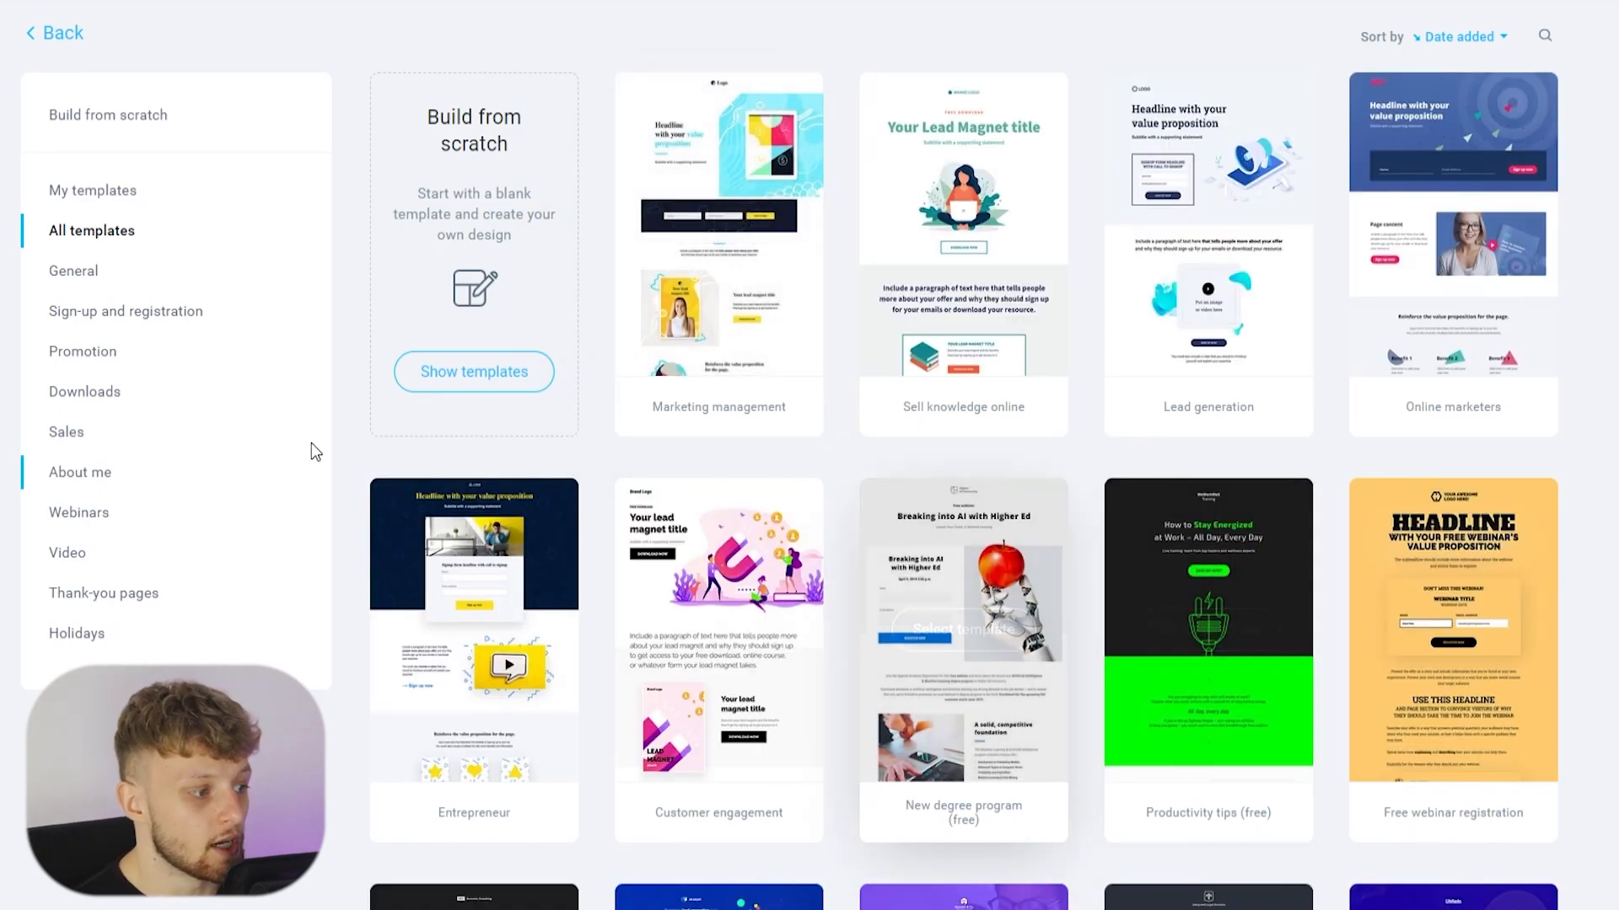
- Filter the landing page templates to the Sales category and look through the available designs
click(83, 433)
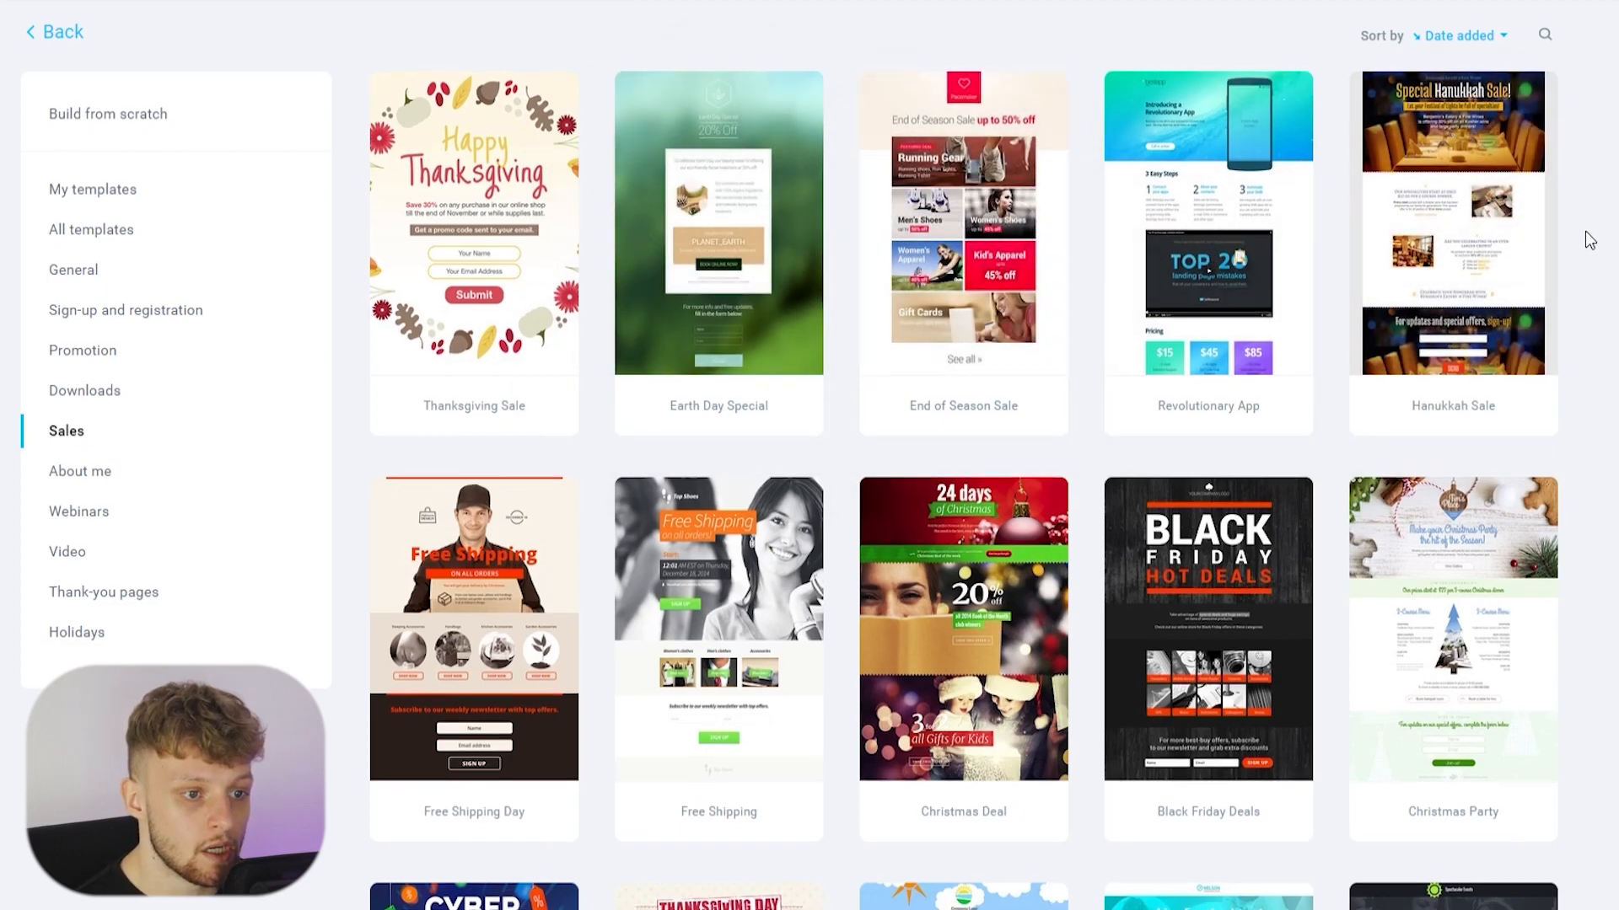
scroll(1178, 405, down, 3)
scroll(1131, 361, down, 5)
scroll(240, 331, up, 2)
scroll(696, 469, up, 2)
scroll(614, 403, down, 7)
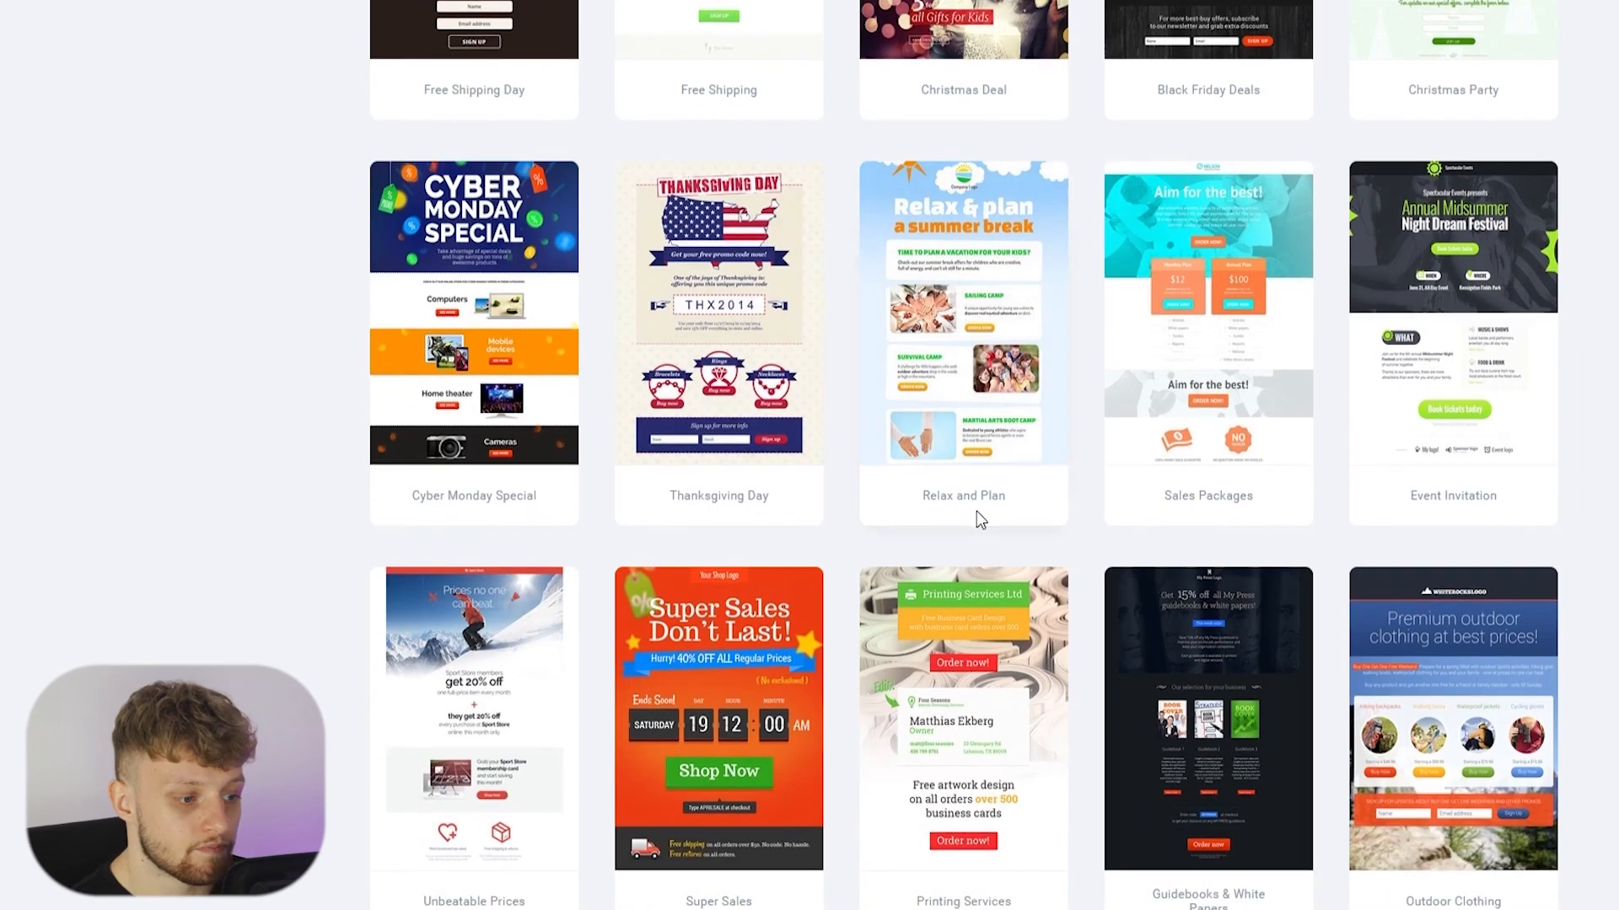
scroll(1046, 542, down, 9)
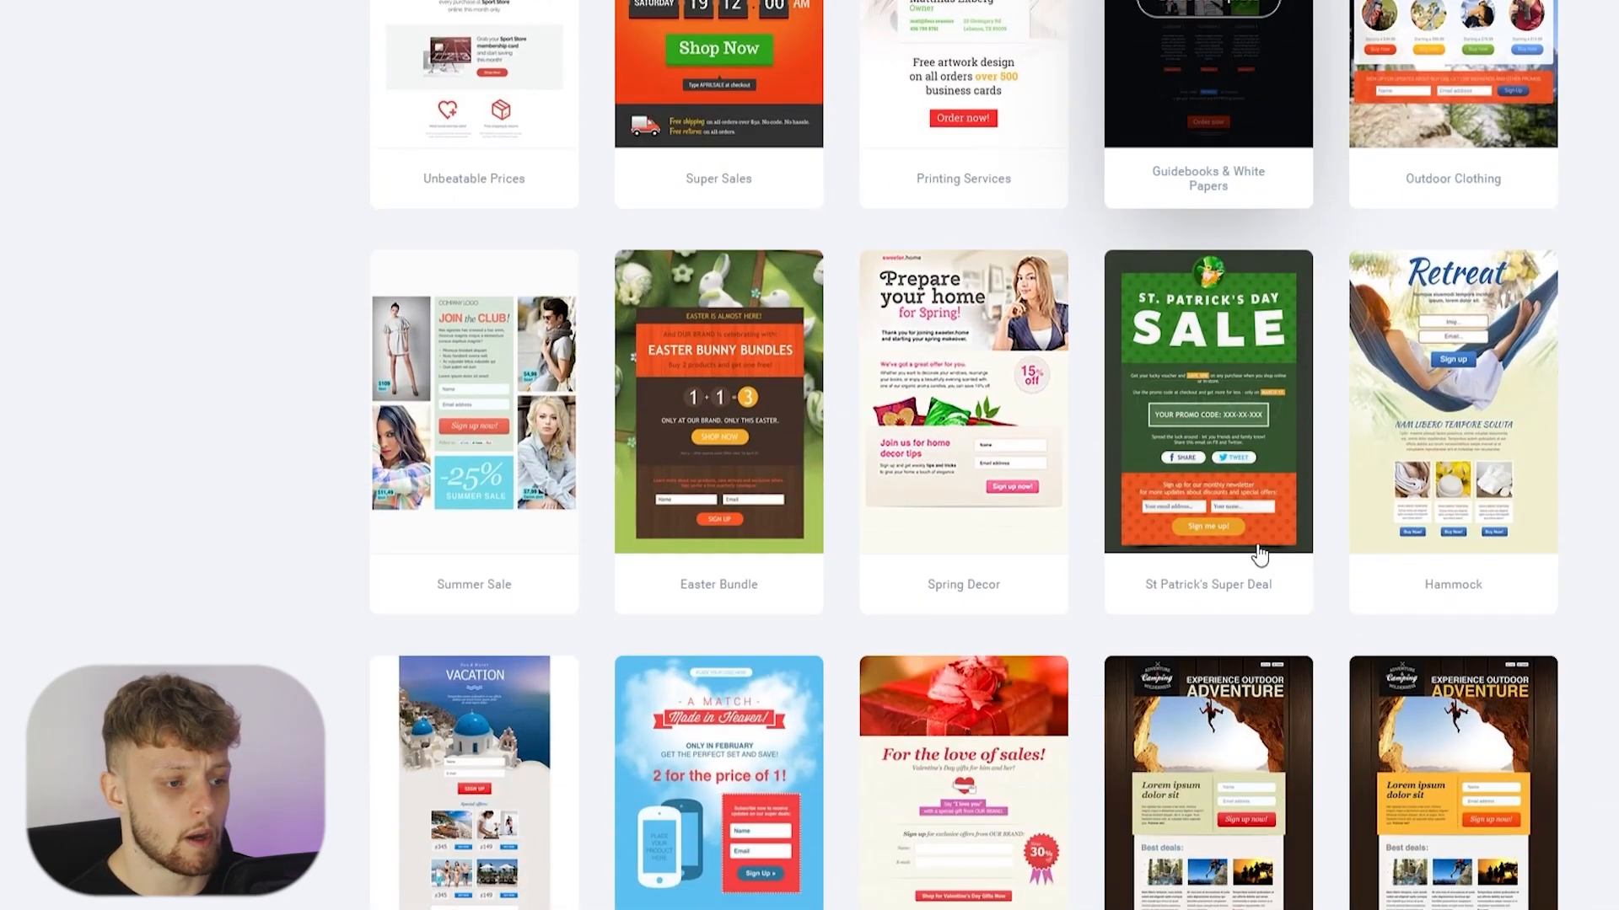
scroll(1049, 488, down, 3)
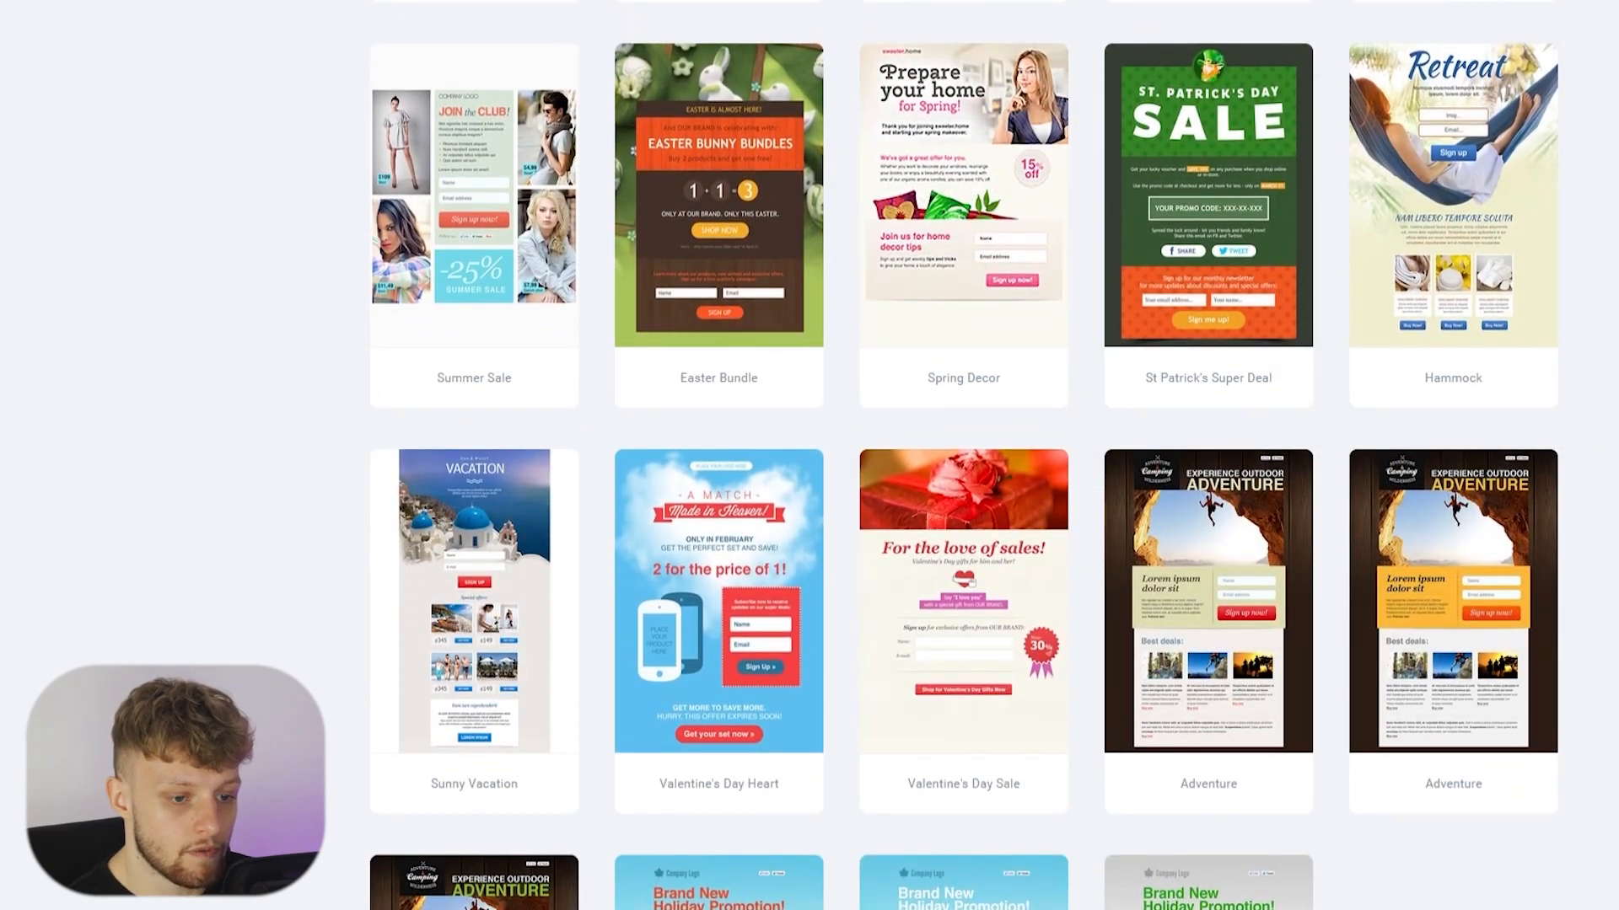
scroll(1082, 518, down, 2)
scroll(619, 429, down, 3)
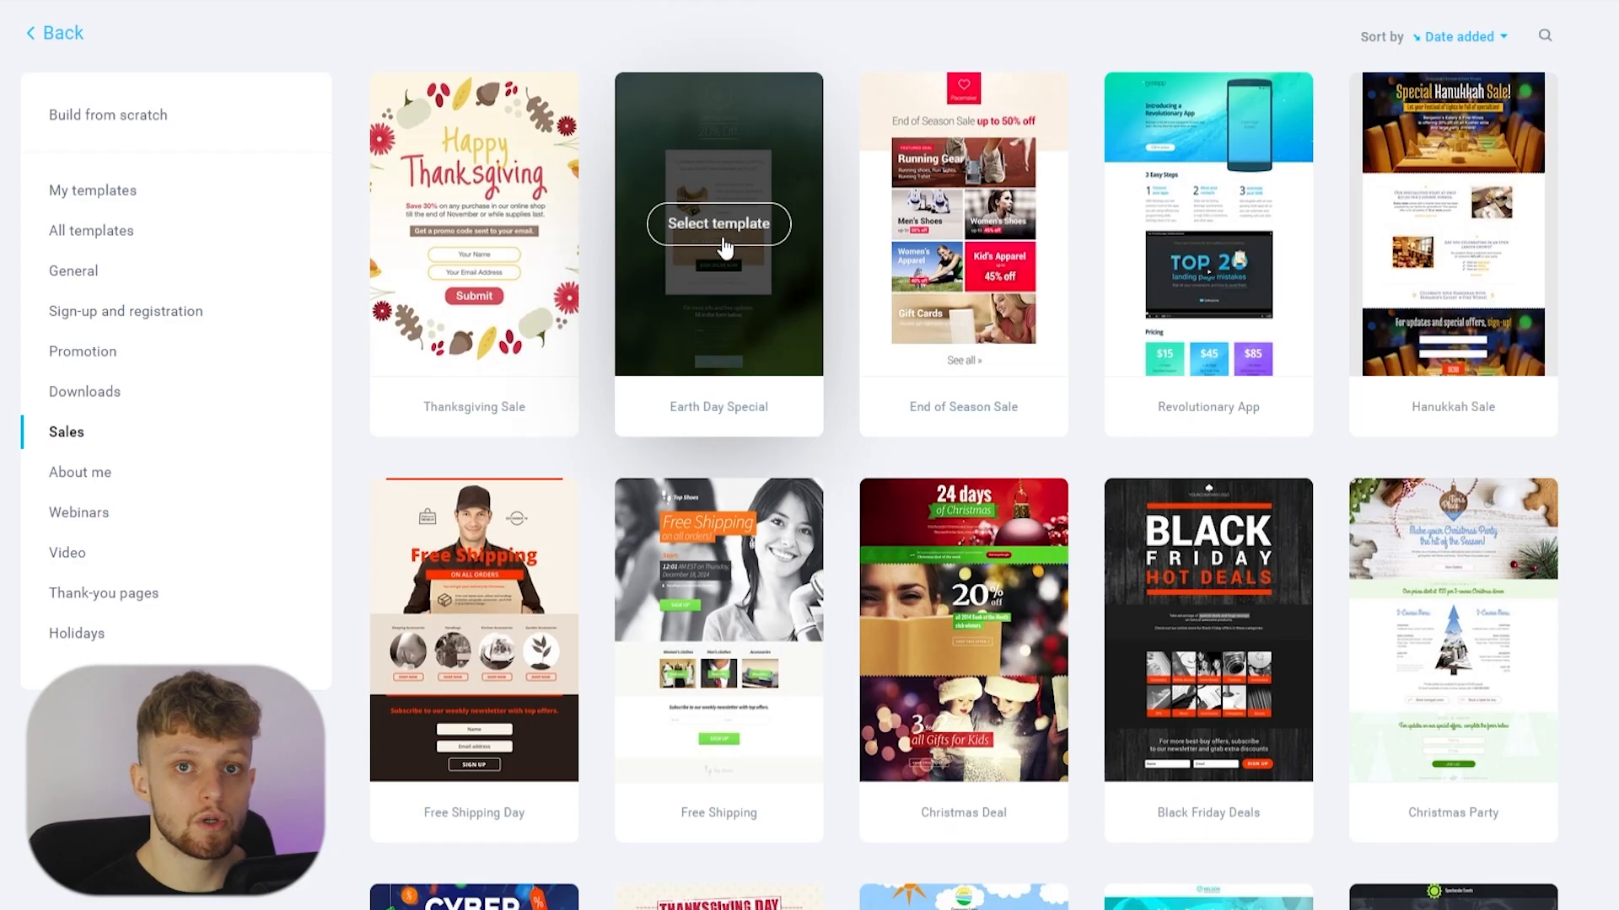
- Choose the Earth Day Special template and name the landing page VideoExample
click(762, 236)
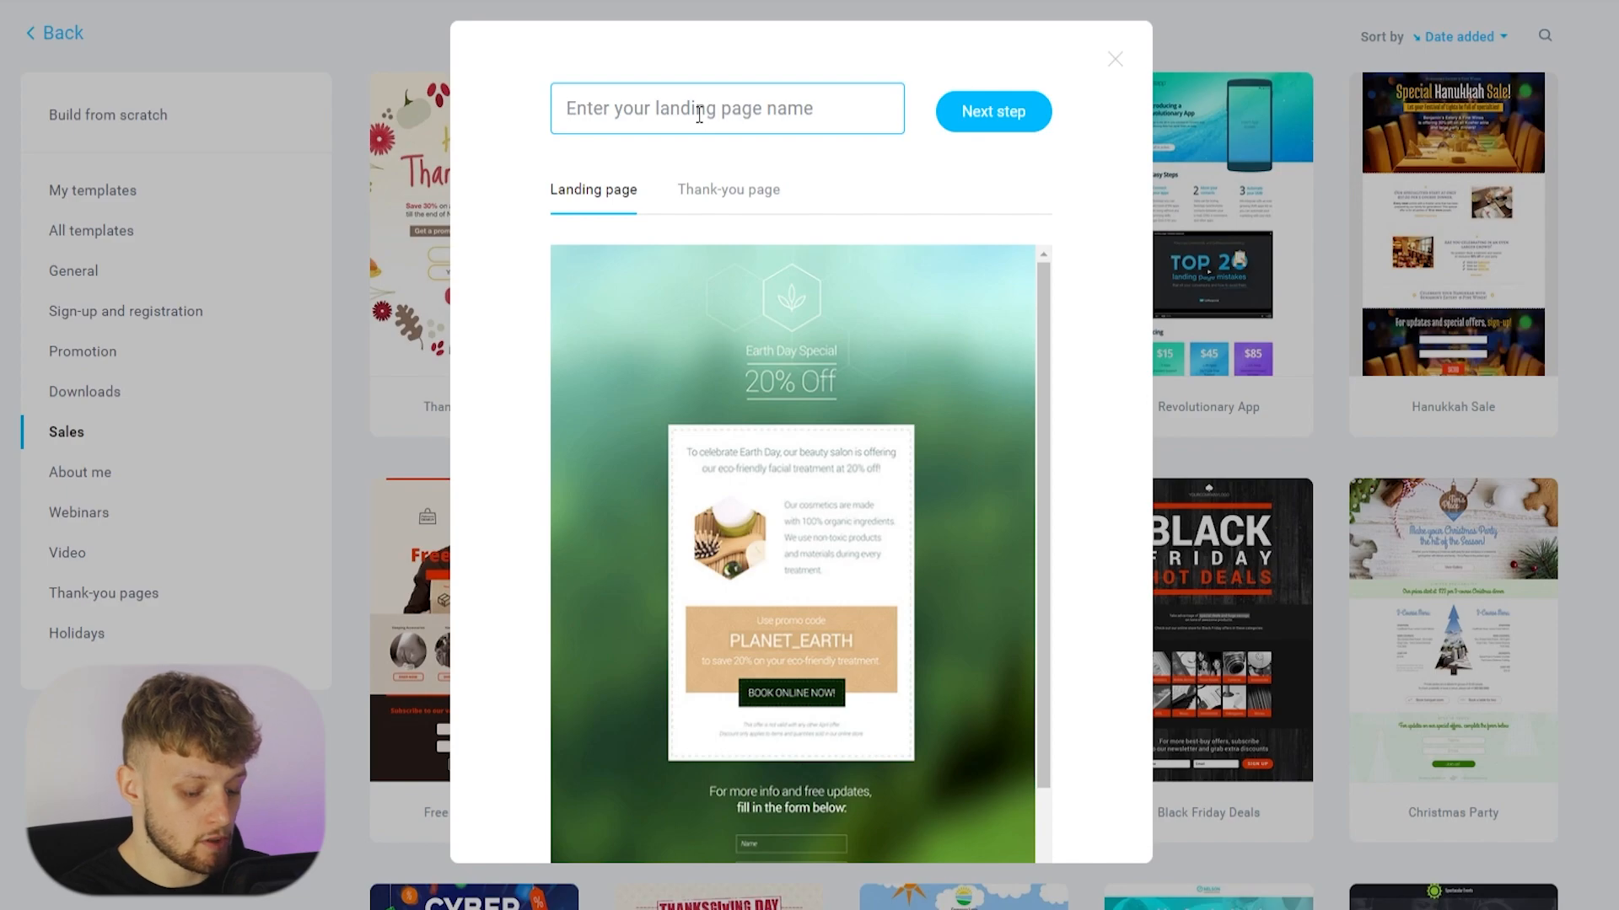
text(Video)
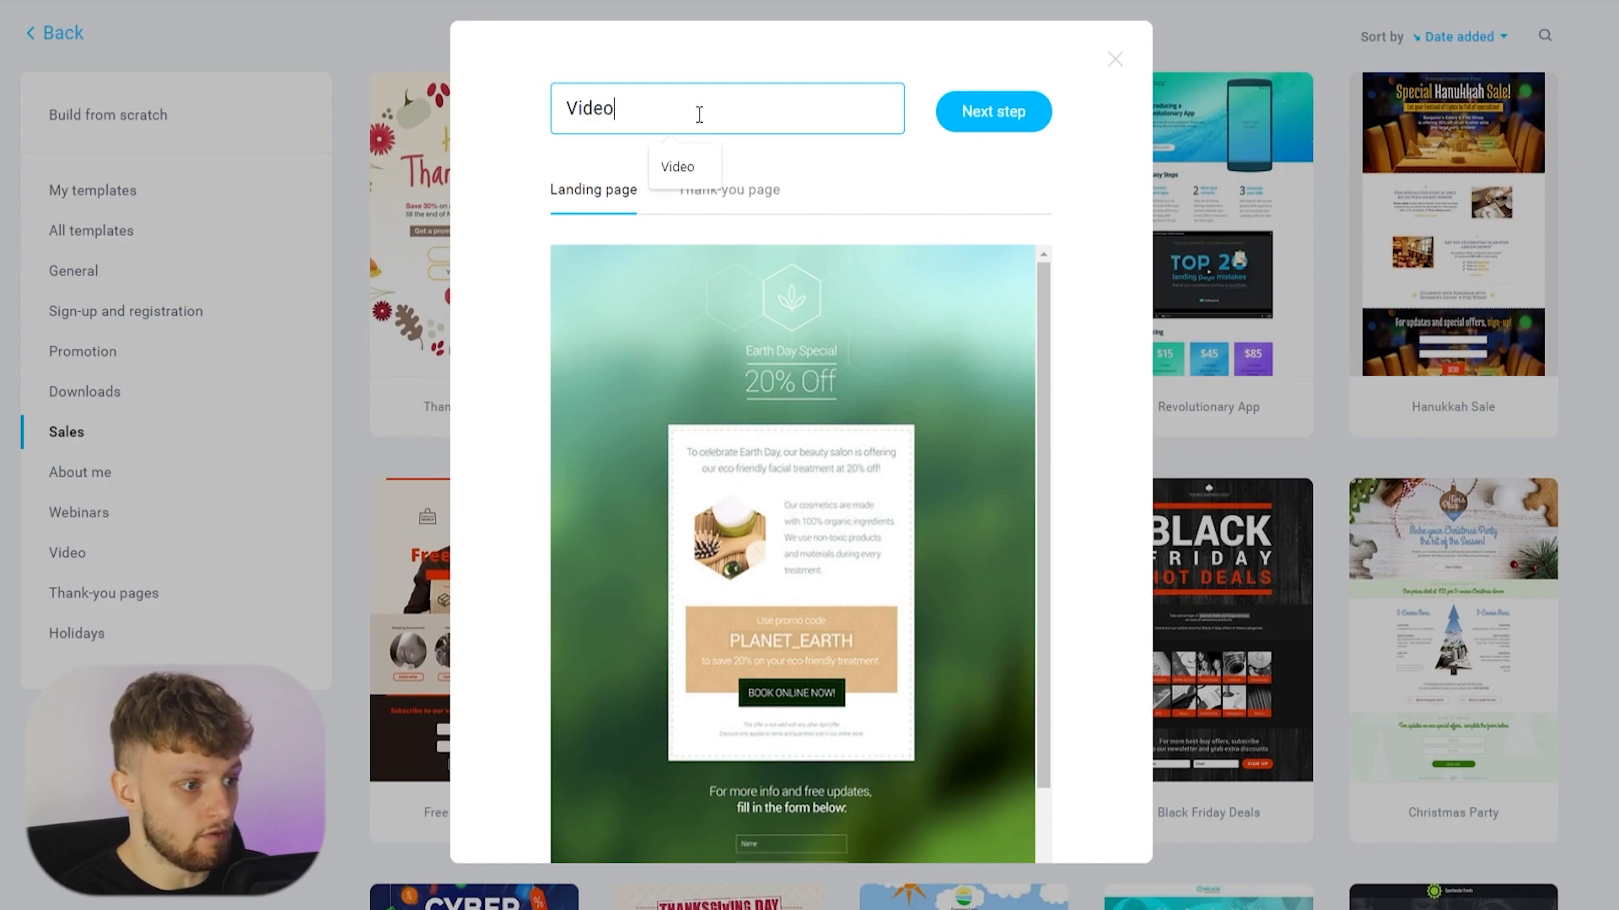
text(1xample)
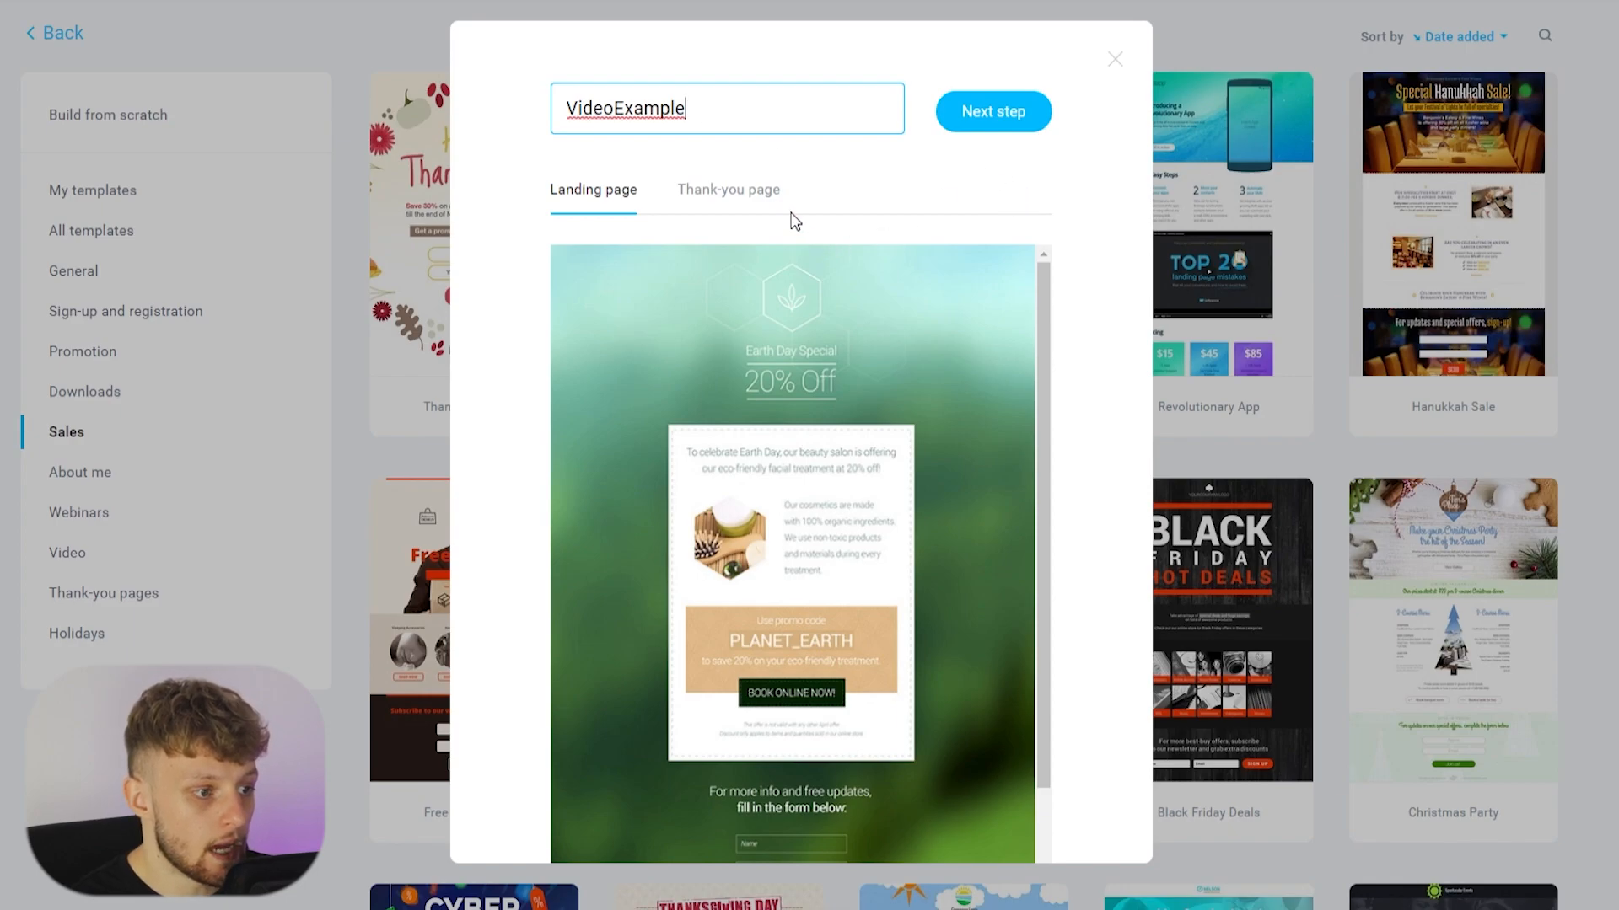
- Preview the template's landing page and thank-you page, and proceed to the page editor
scroll(785, 402, down, 3)
scroll(786, 401, up, 3)
click(706, 194)
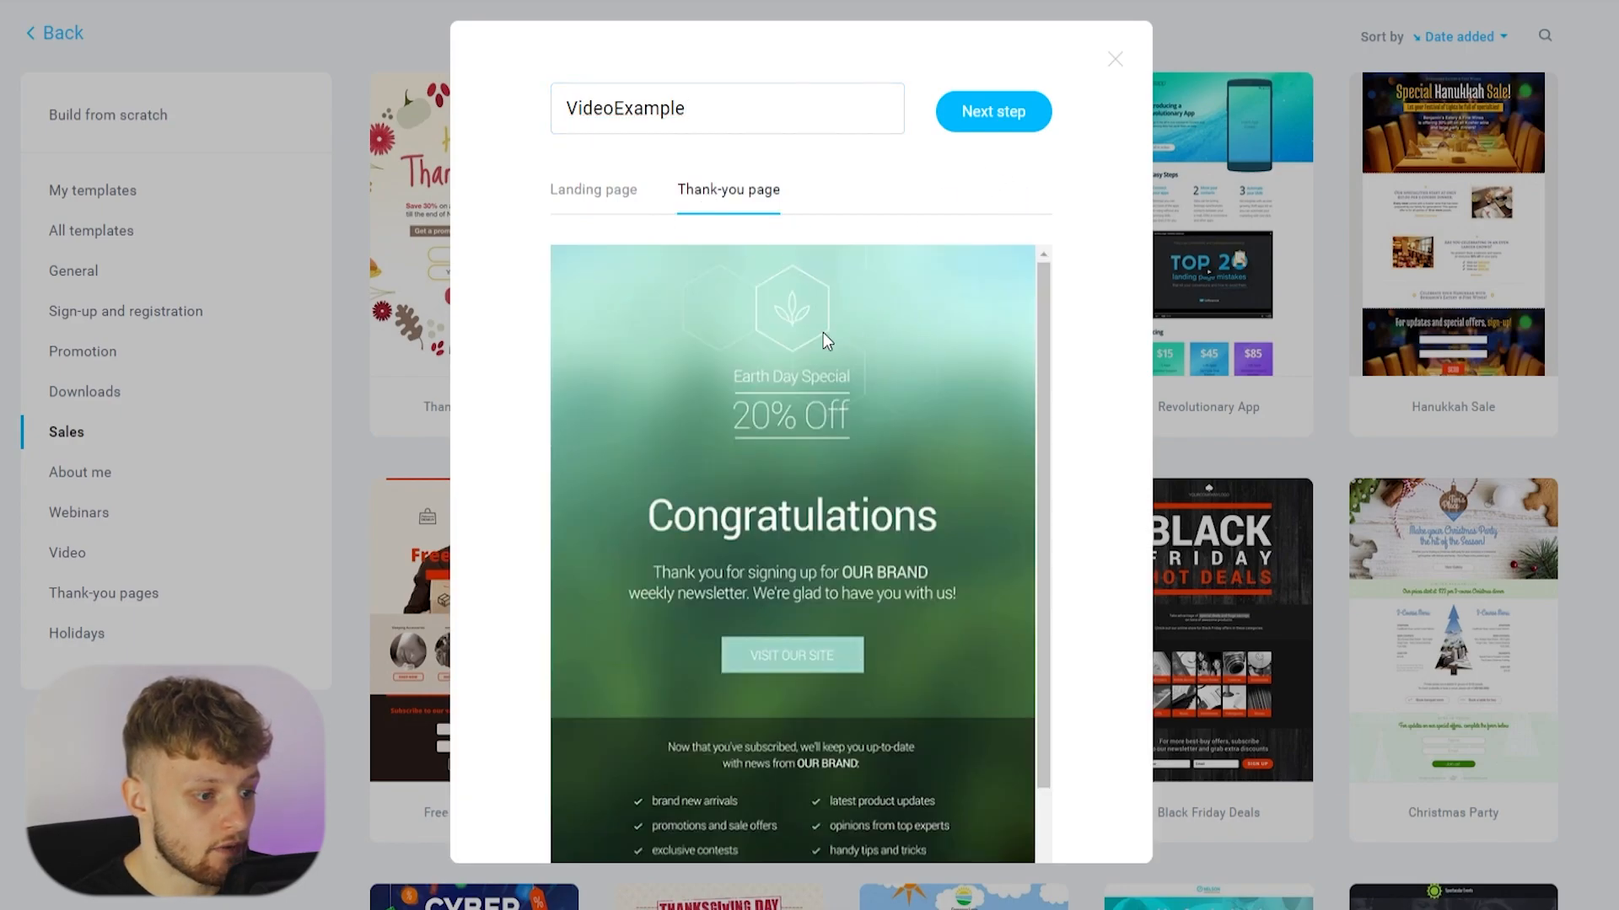
scroll(865, 382, down, 1)
scroll(880, 391, up, 1)
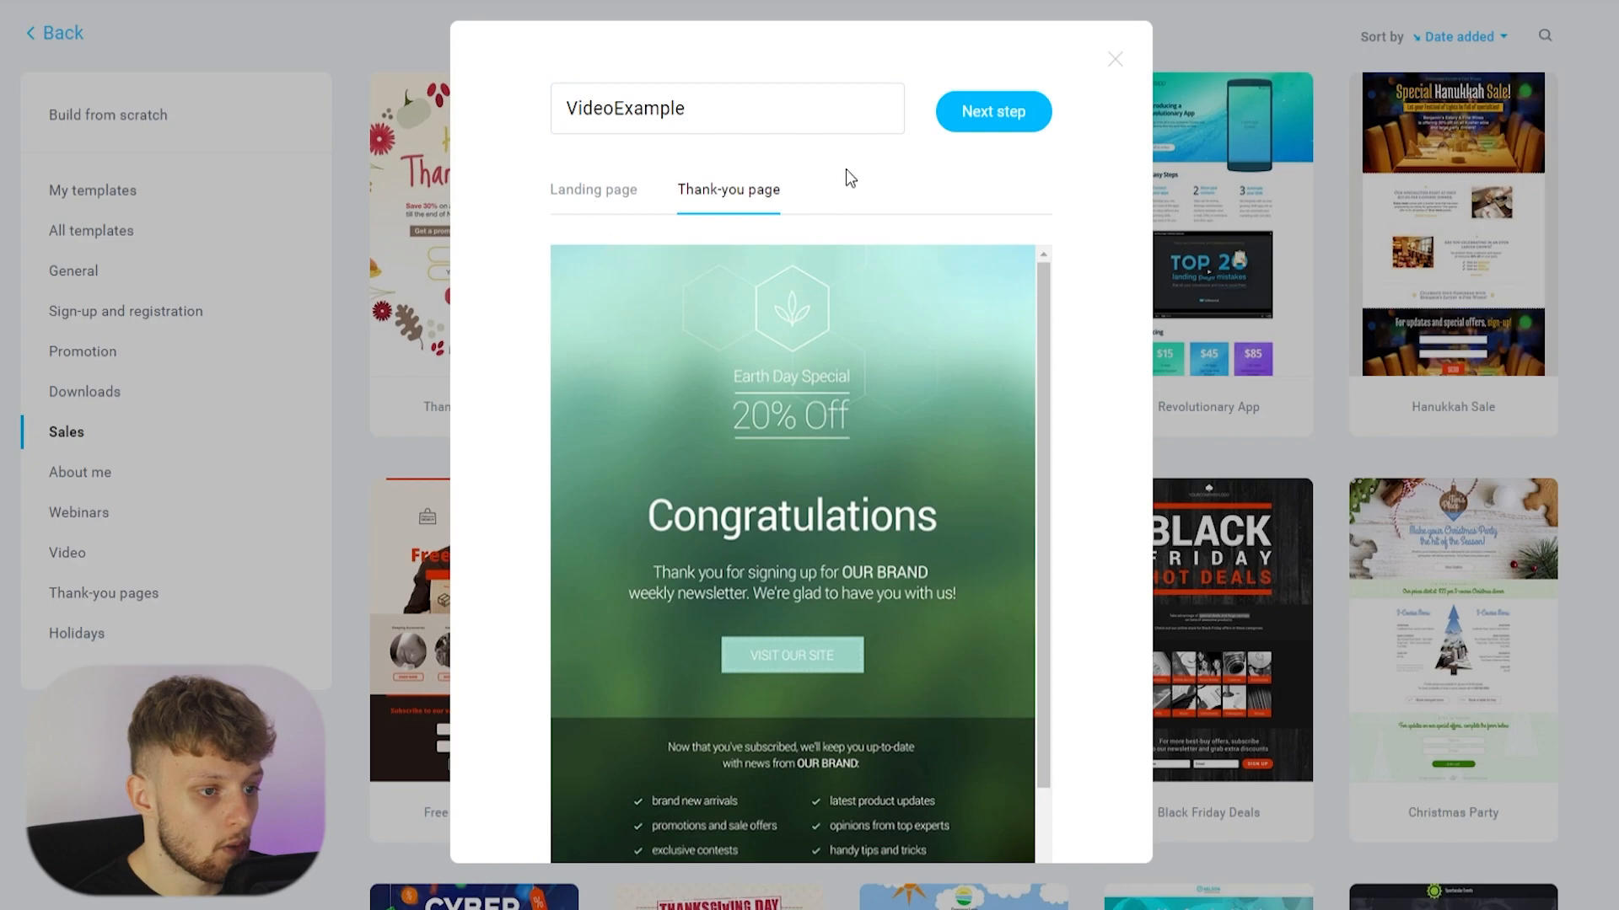
click(618, 207)
click(719, 196)
click(995, 112)
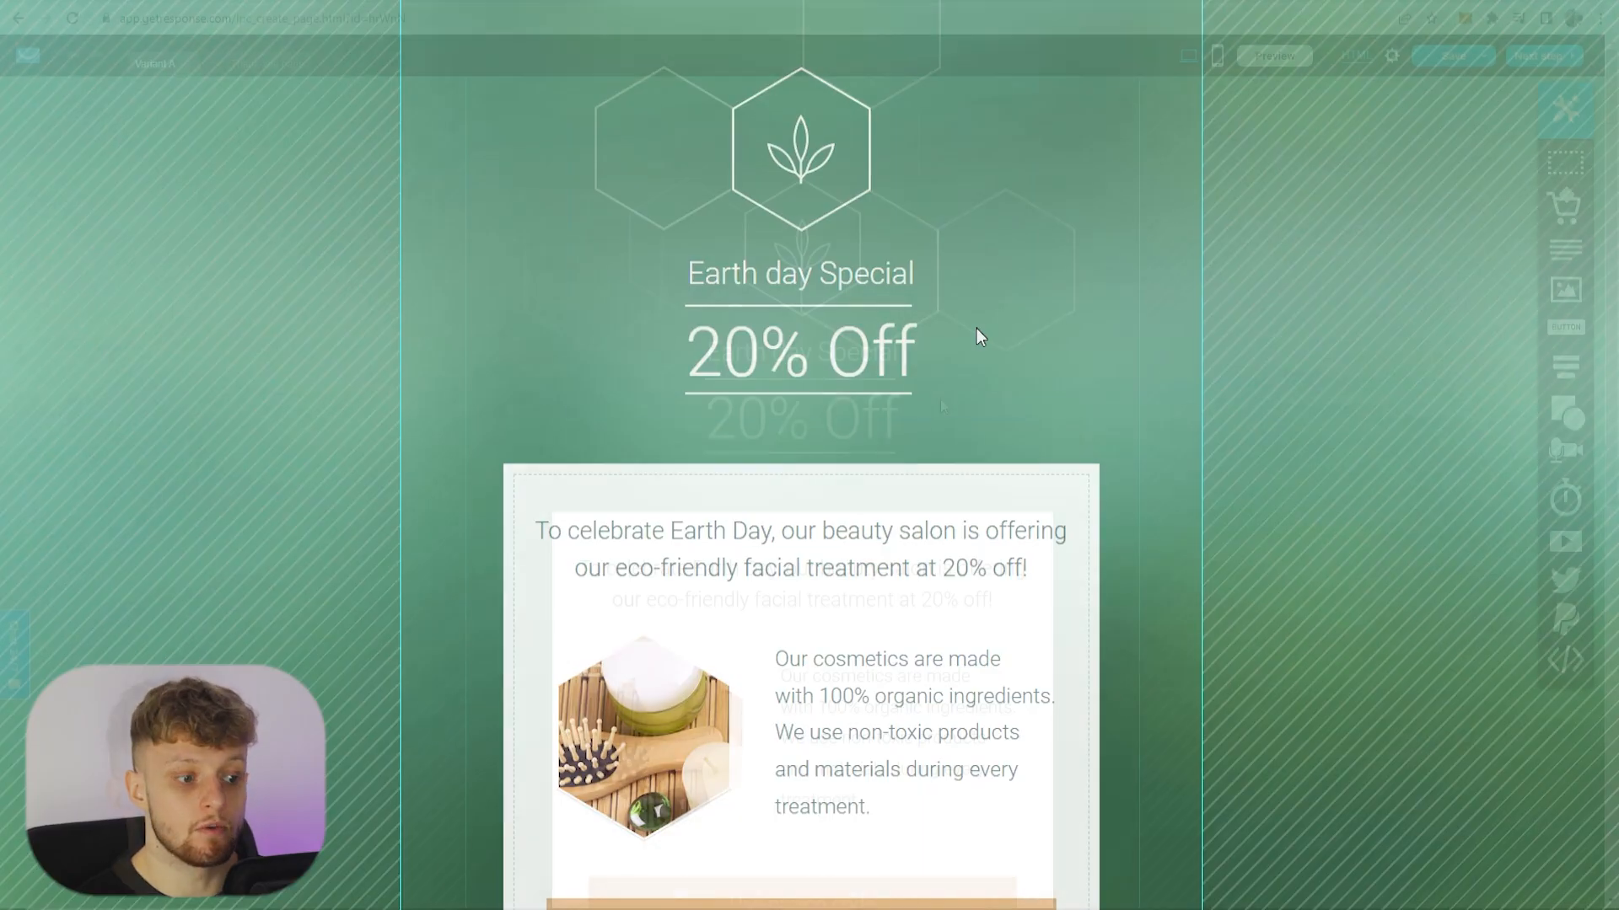
- Delete the hexagon leaf graphic above the "Earth day Special" heading
click(873, 346)
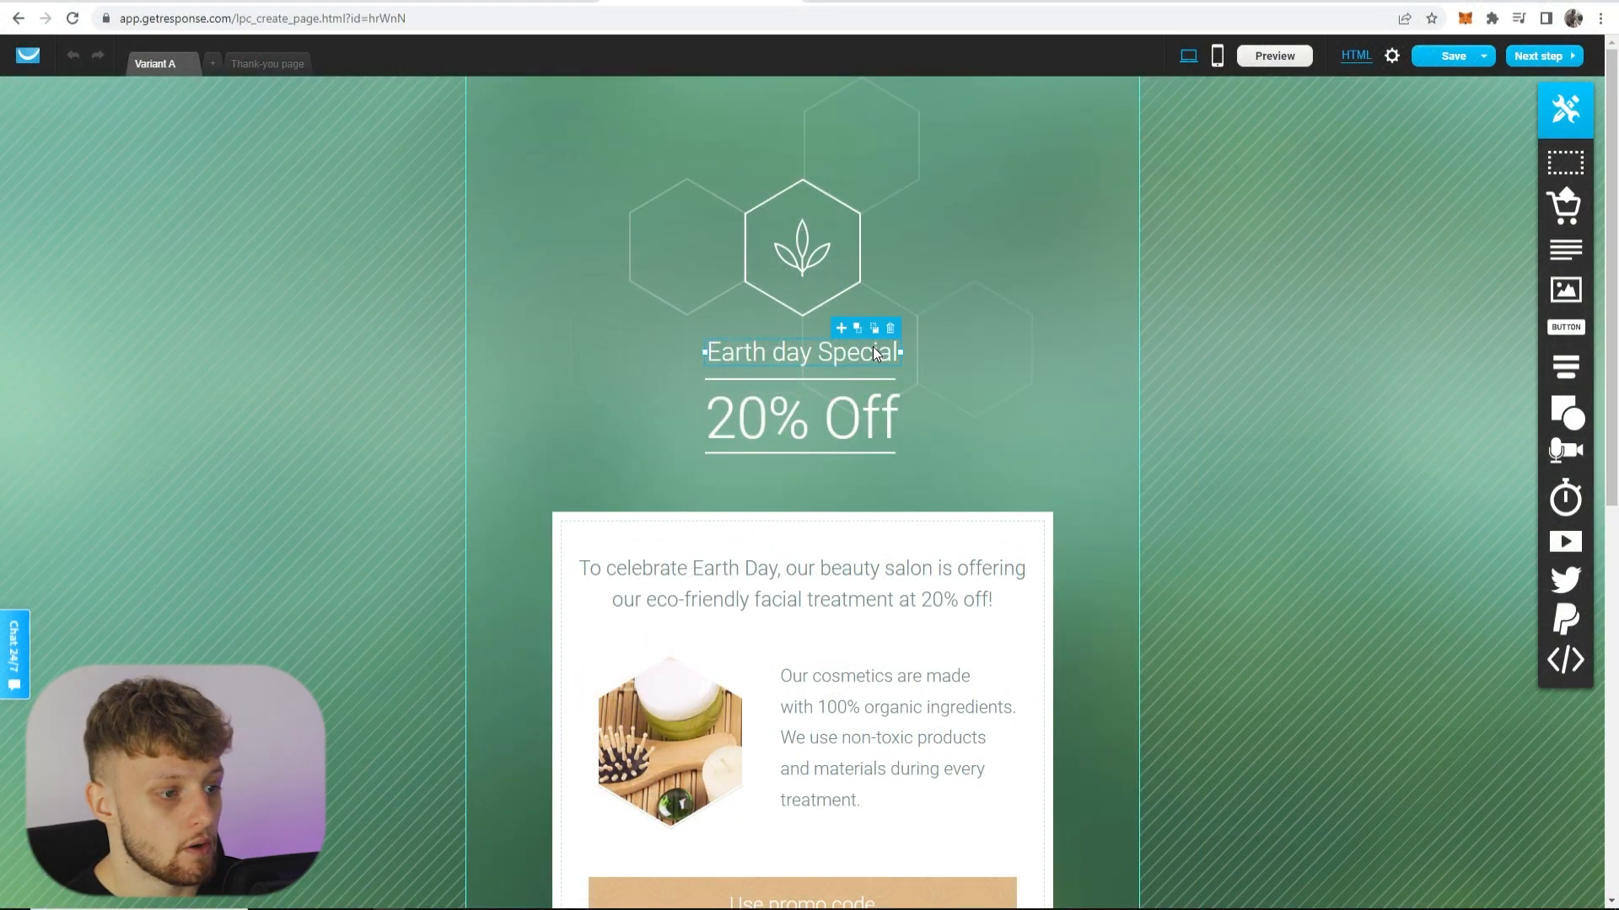
click(816, 256)
key(Delete)
- Move the "Earth day Special" and "20% Off" texts up to the top of the page section and delete the divider lines
click(782, 362)
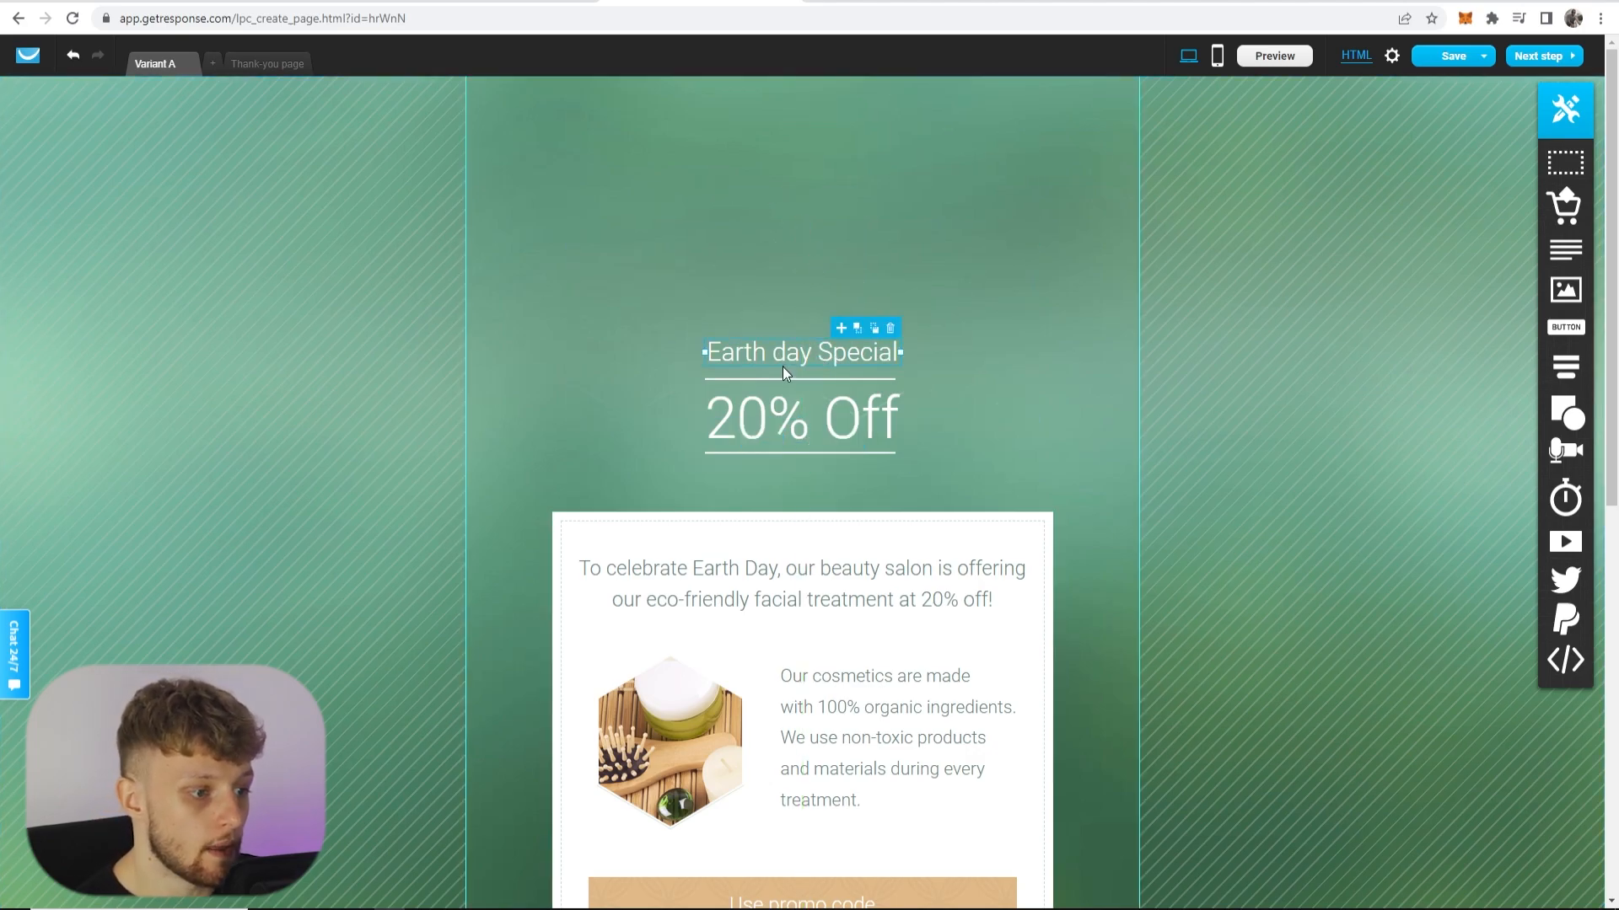
drag(782, 353, 772, 132)
drag(791, 406, 843, 195)
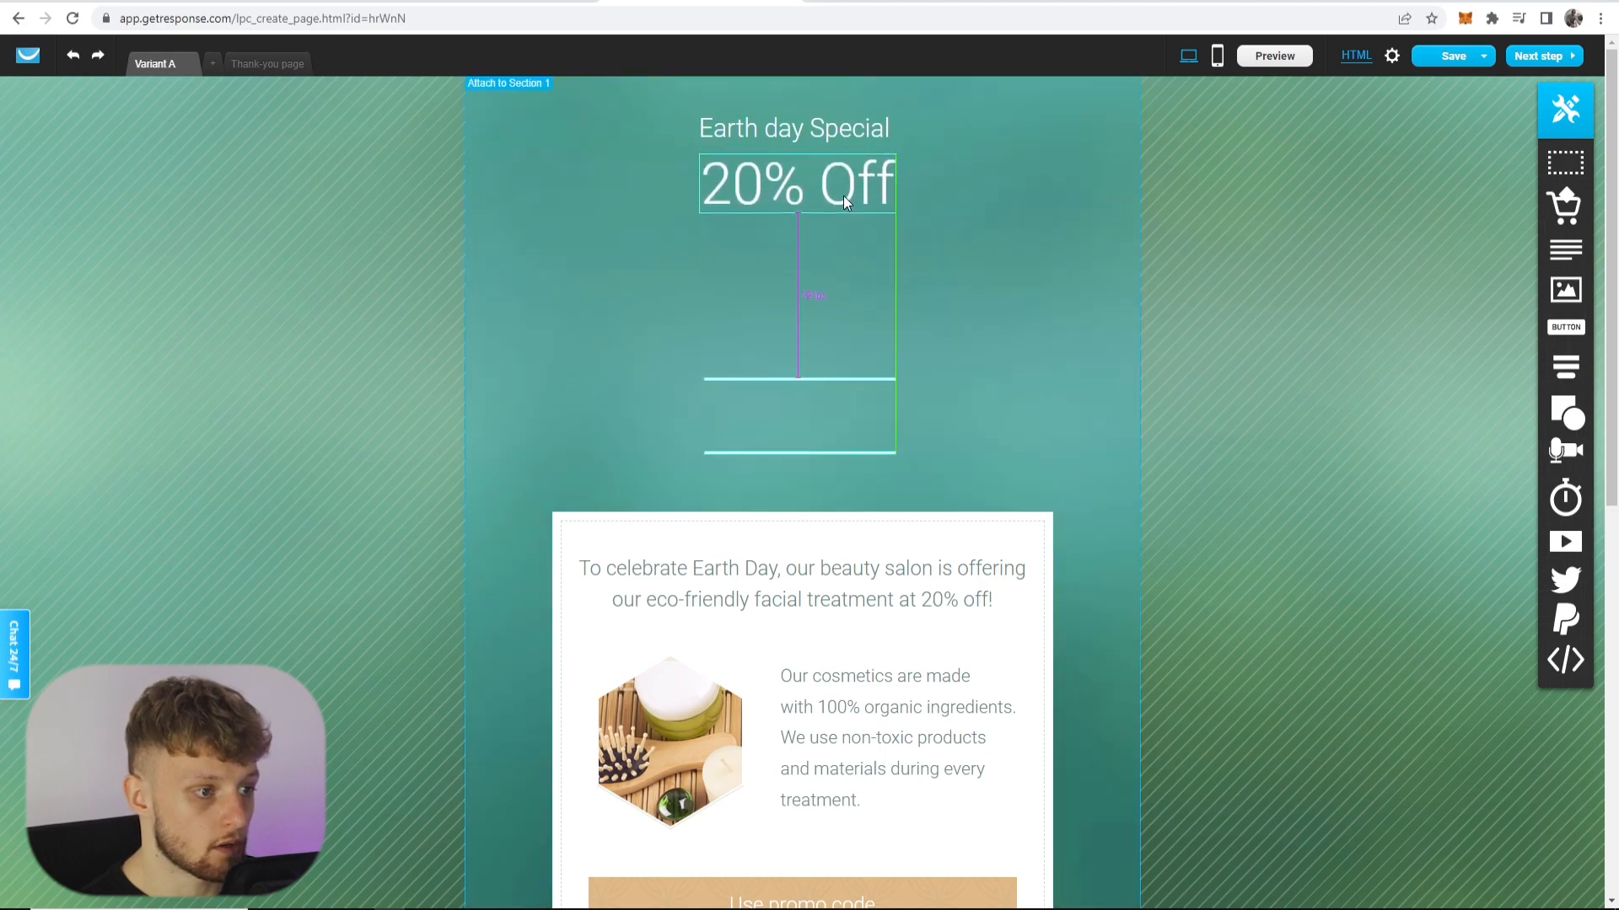
click(780, 381)
key(Delete)
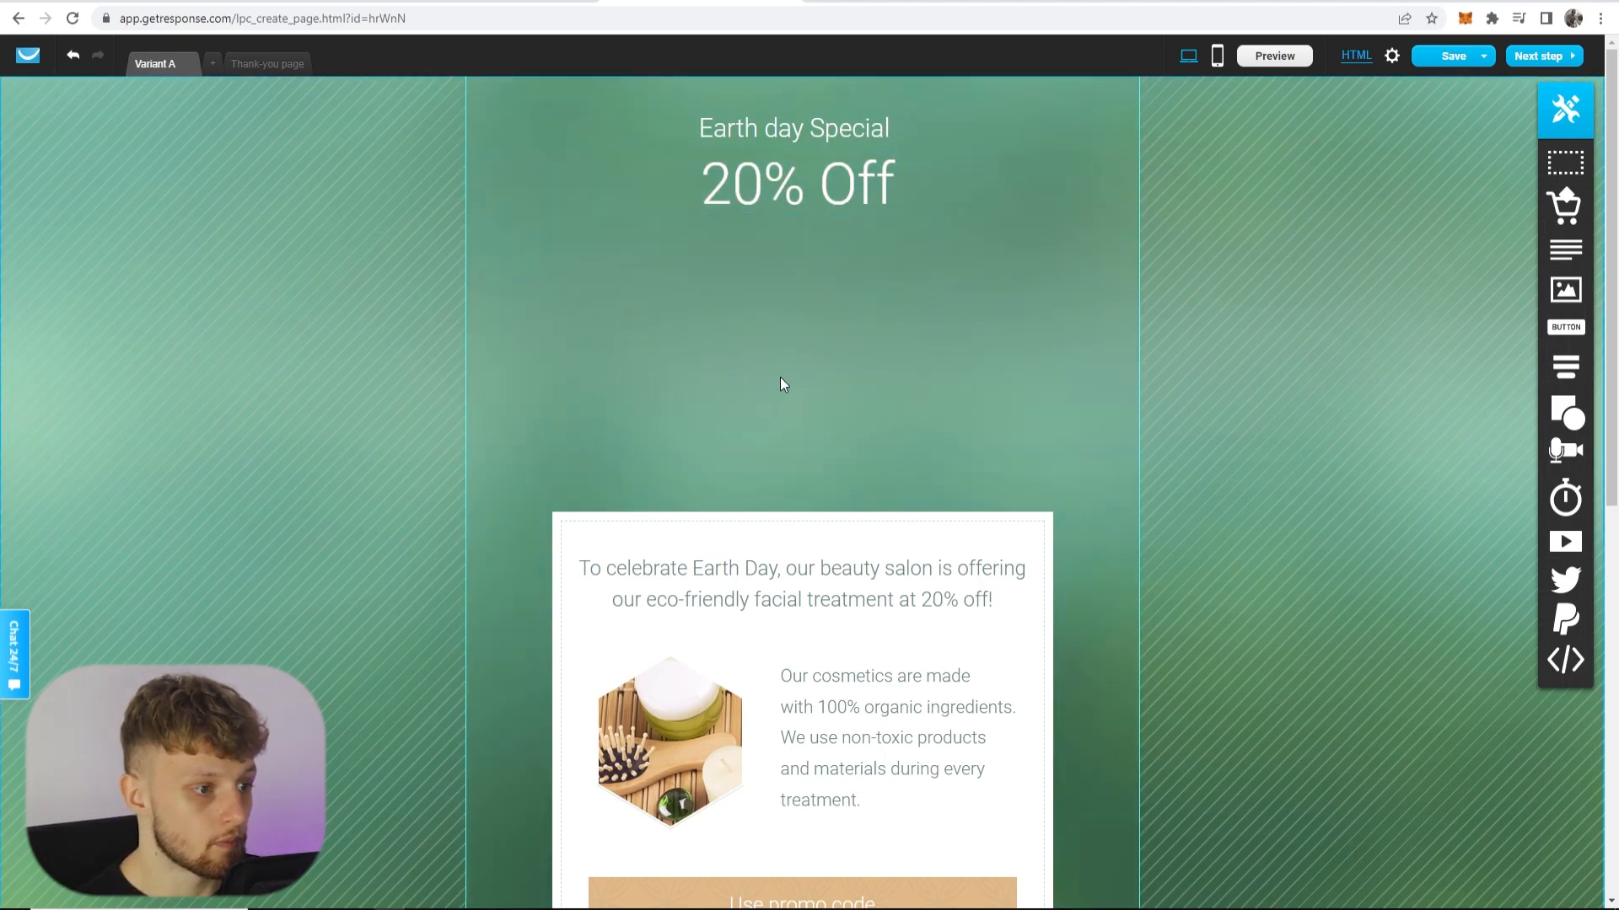
- Replace the "Earth day Special" heading with "ENTER OUR GIVEAWAY!" and widen its text box to fit one line
double_click(790, 128)
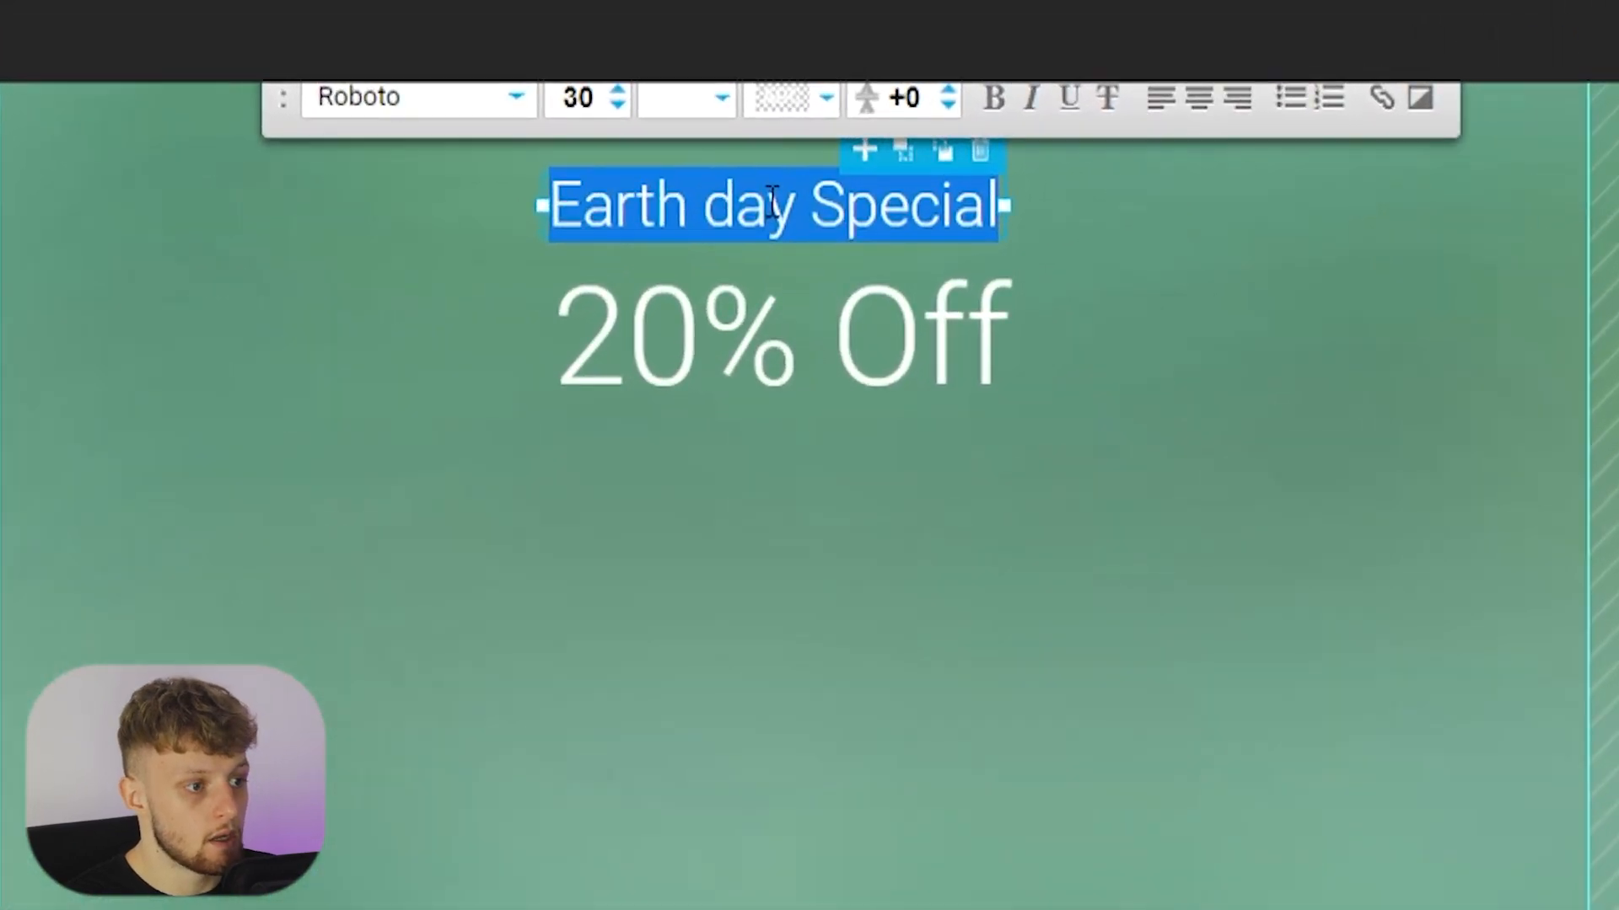
text(ENTE)
text(G)
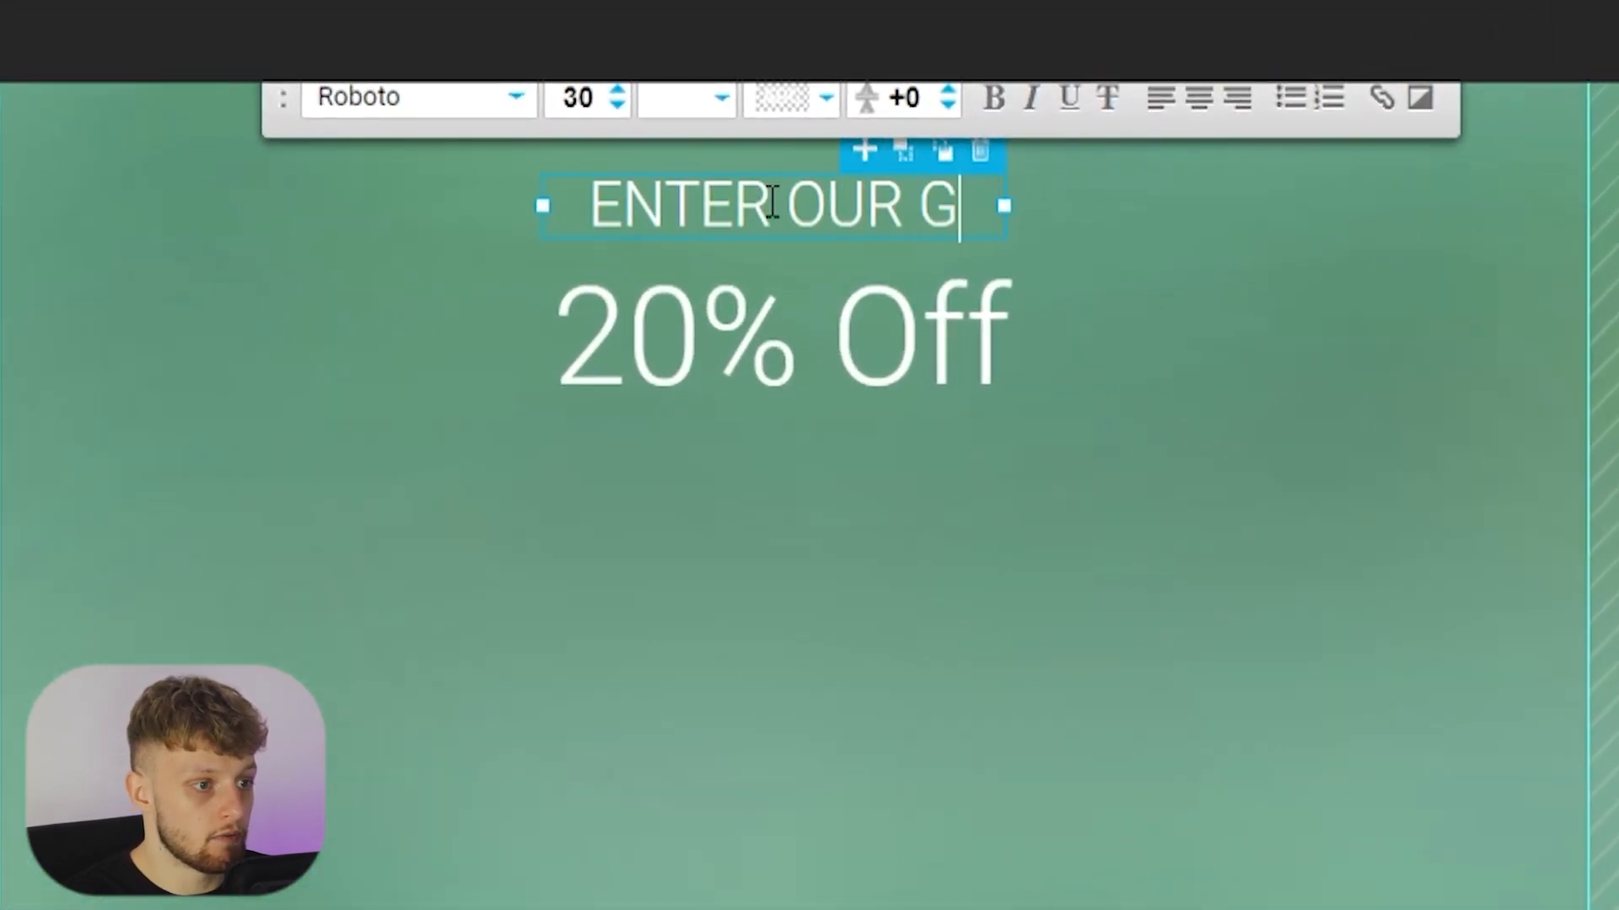
text(IVEAWAY!)
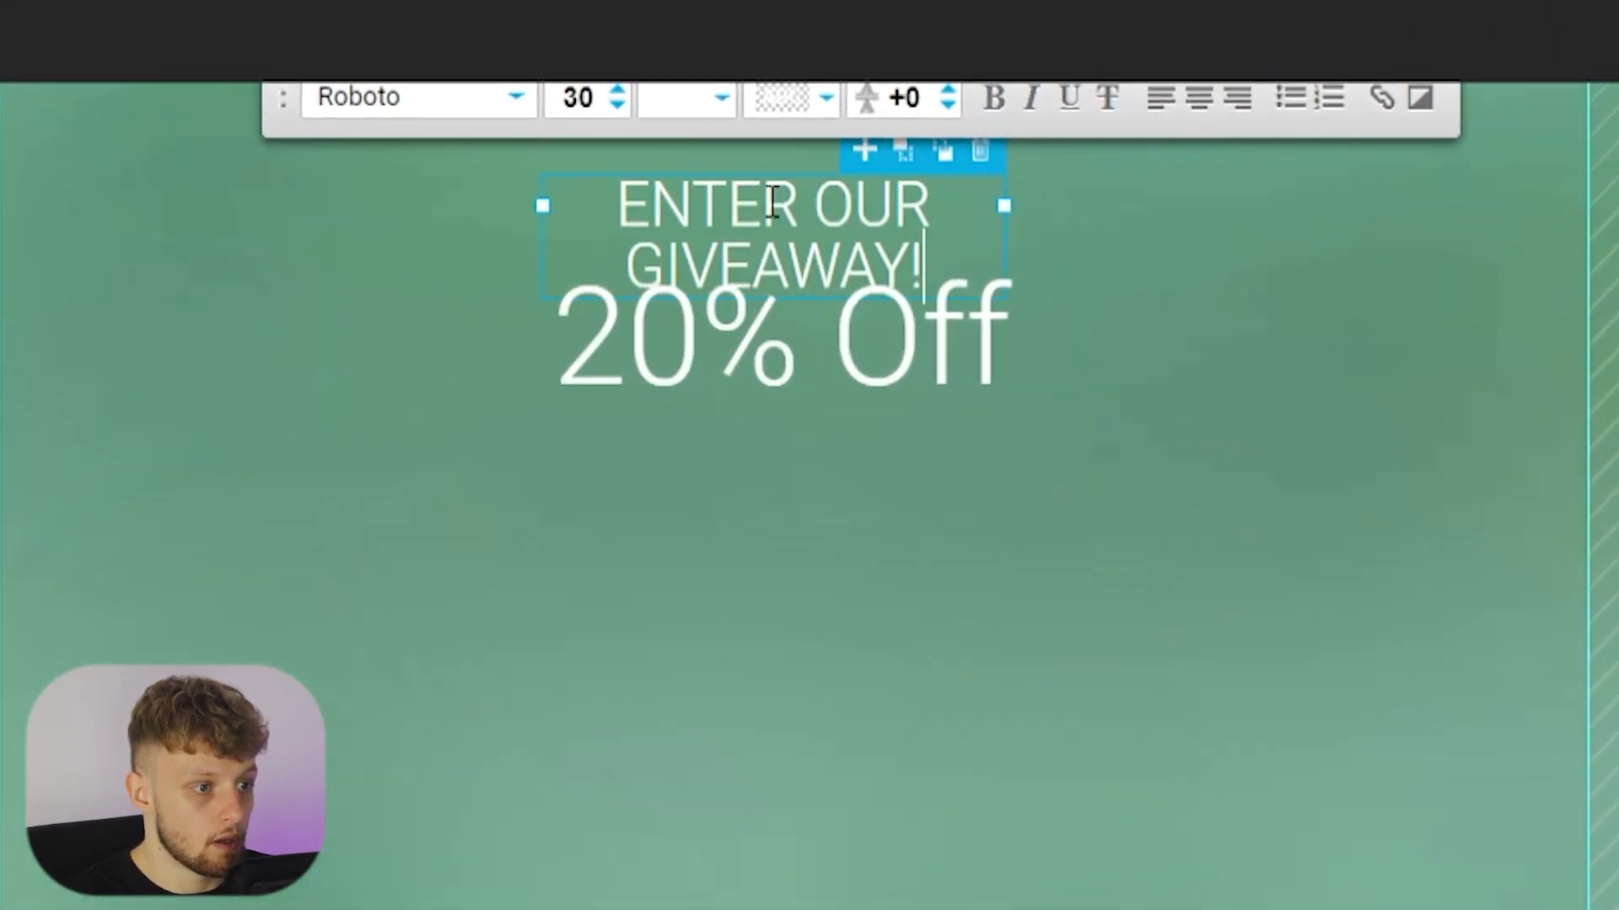
drag(1003, 206, 1232, 206)
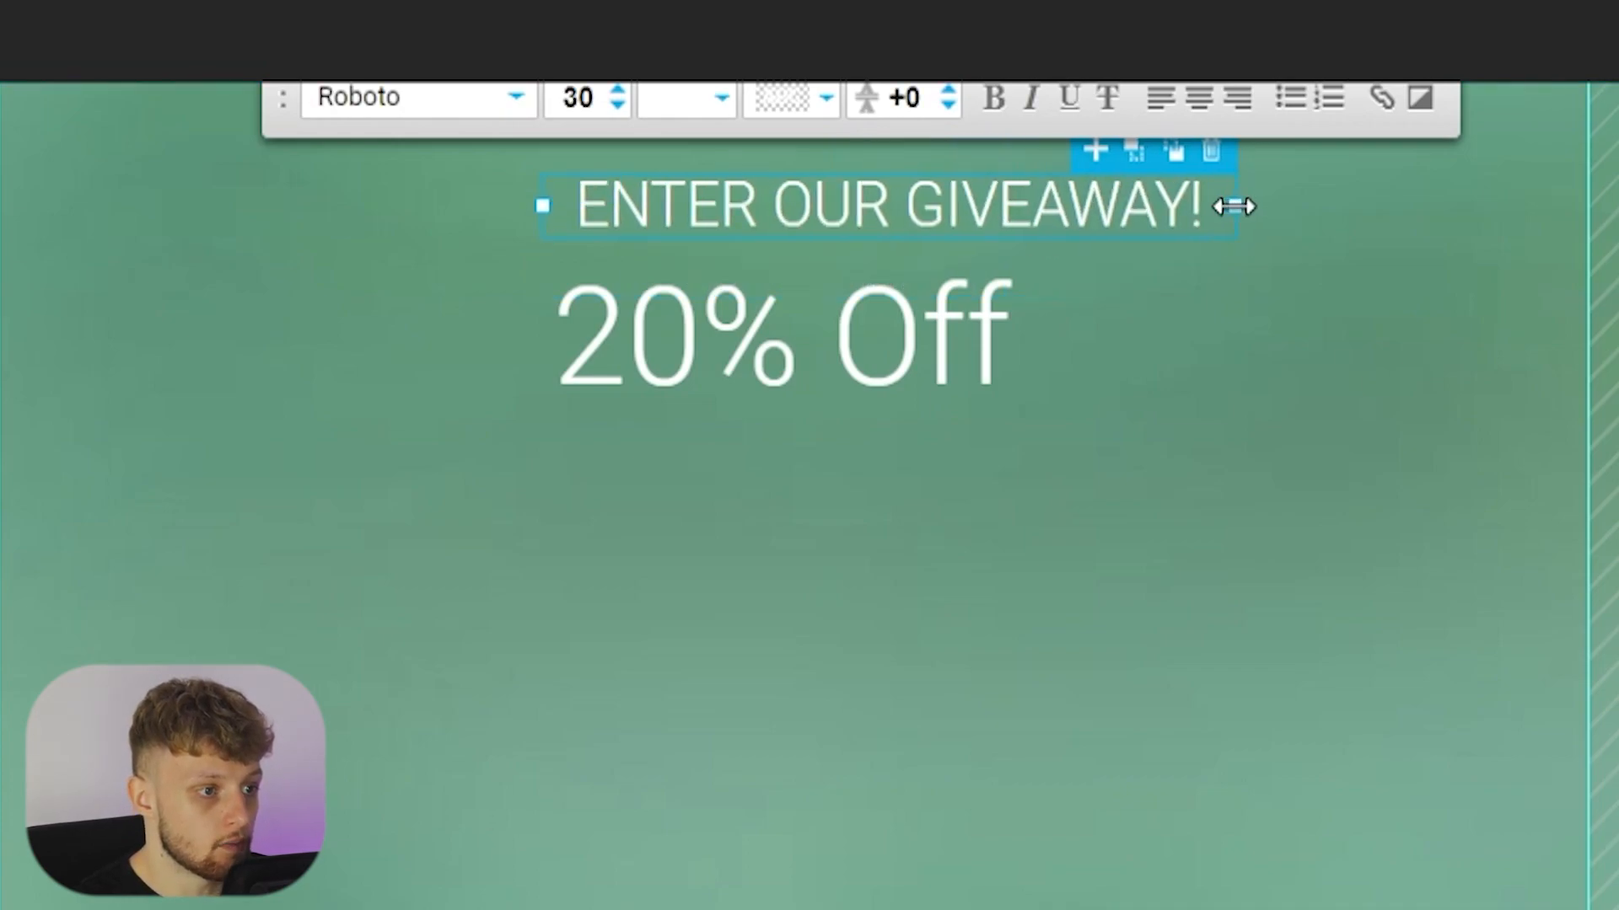
- Centre the "ENTER OUR GIVEAWAY!" heading and replace the "20% Off" text below it with "$750 PayPal Gift Card"
click(919, 164)
drag(926, 195, 828, 213)
double_click(860, 282)
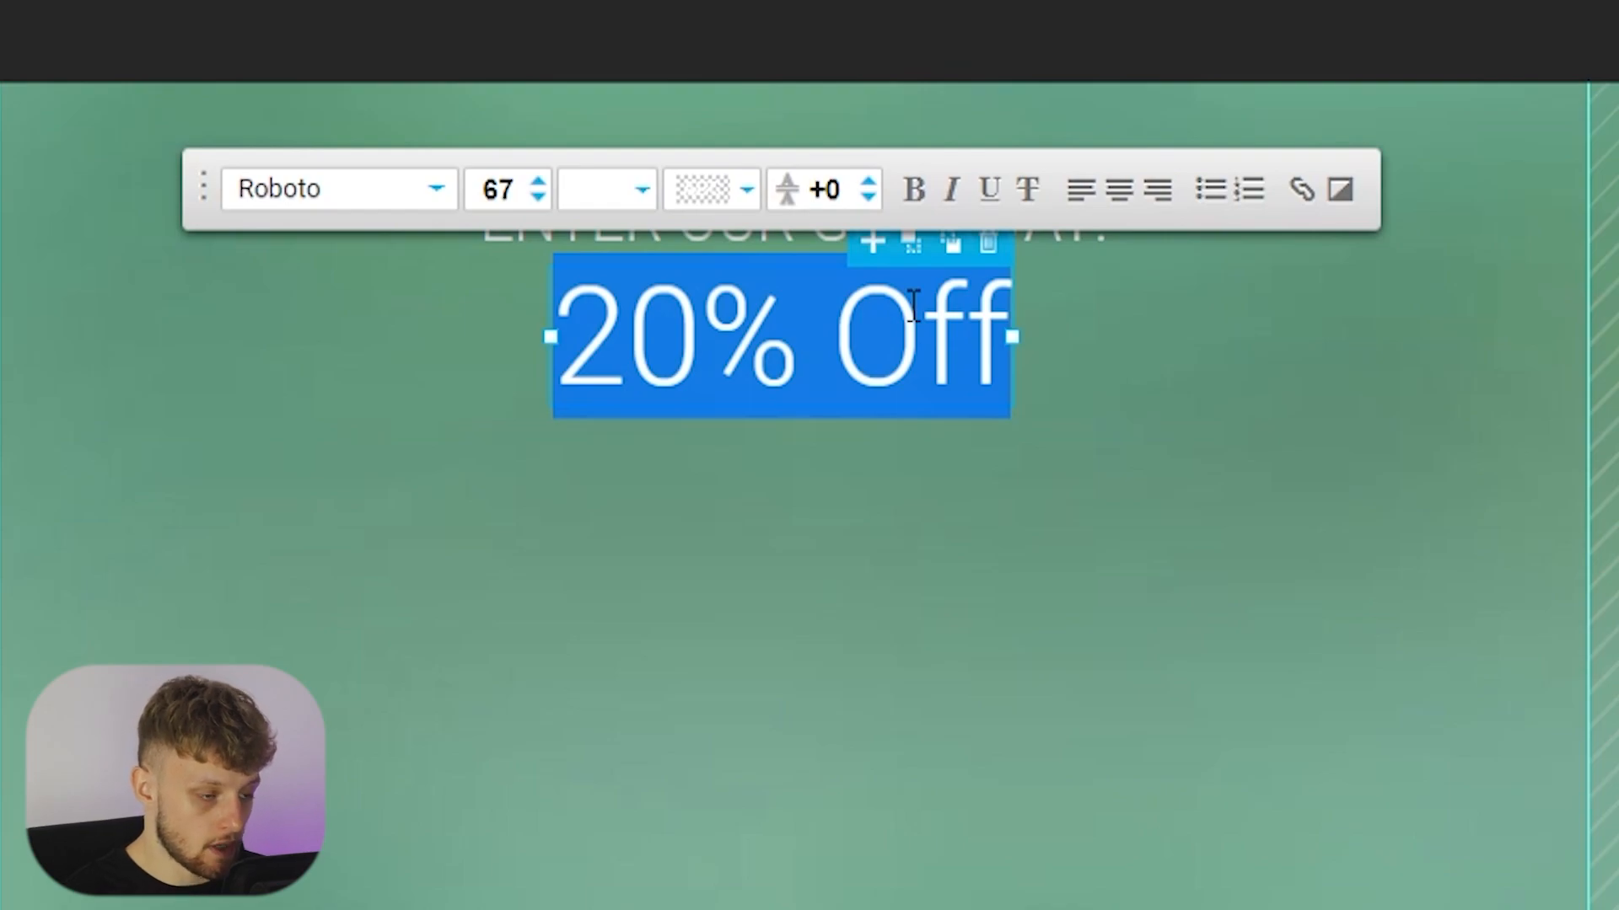
key(BackSpace)
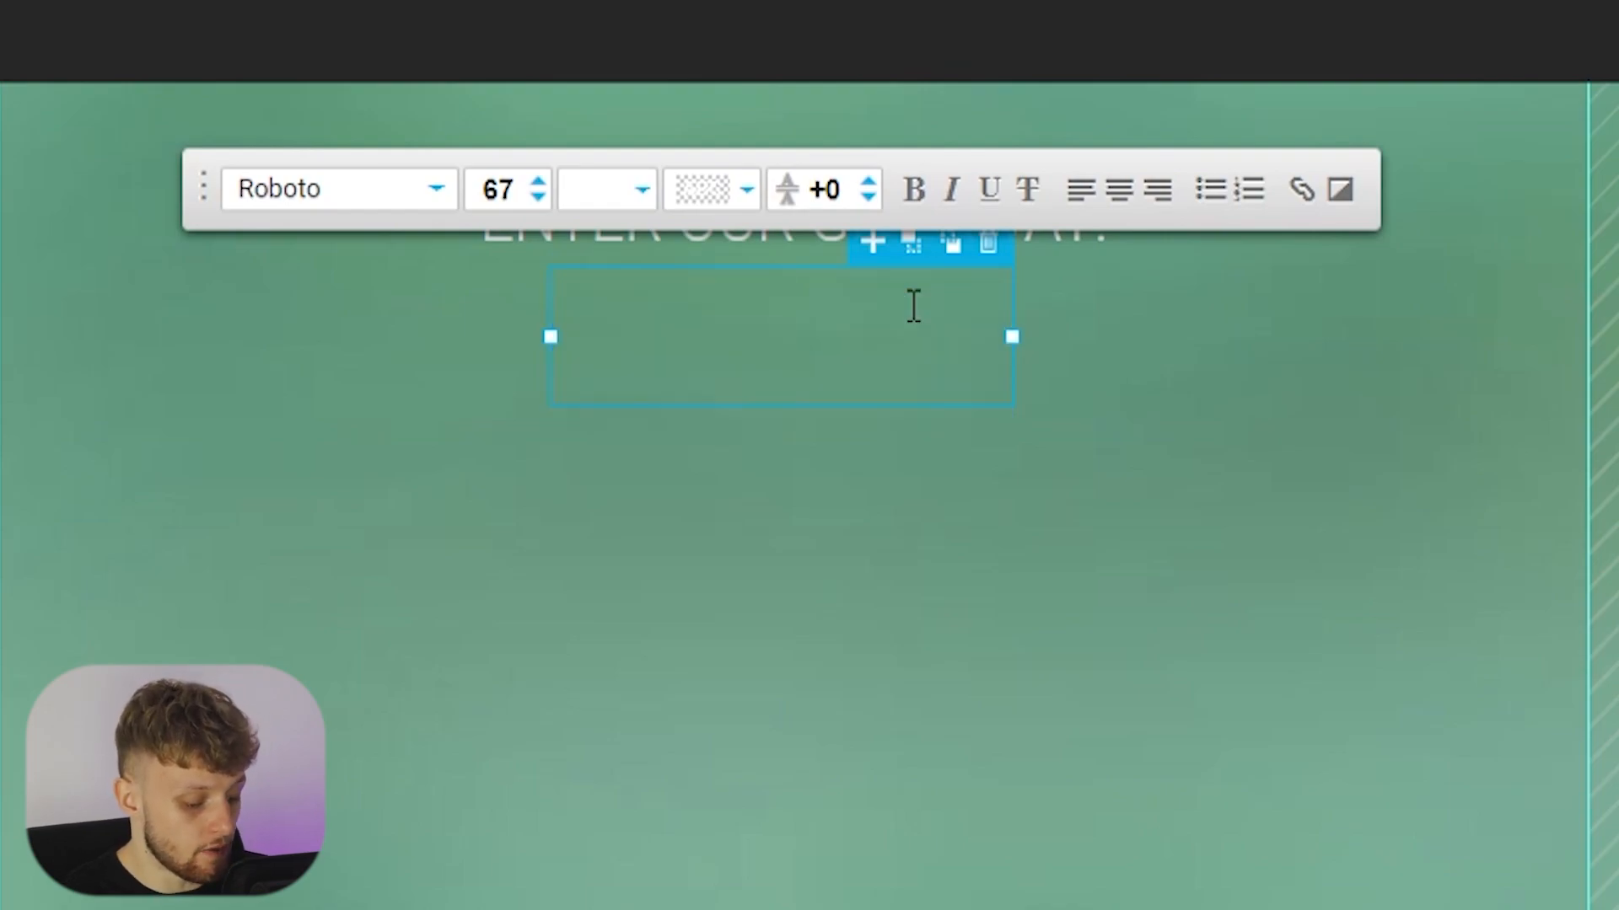
text($750 Payp)
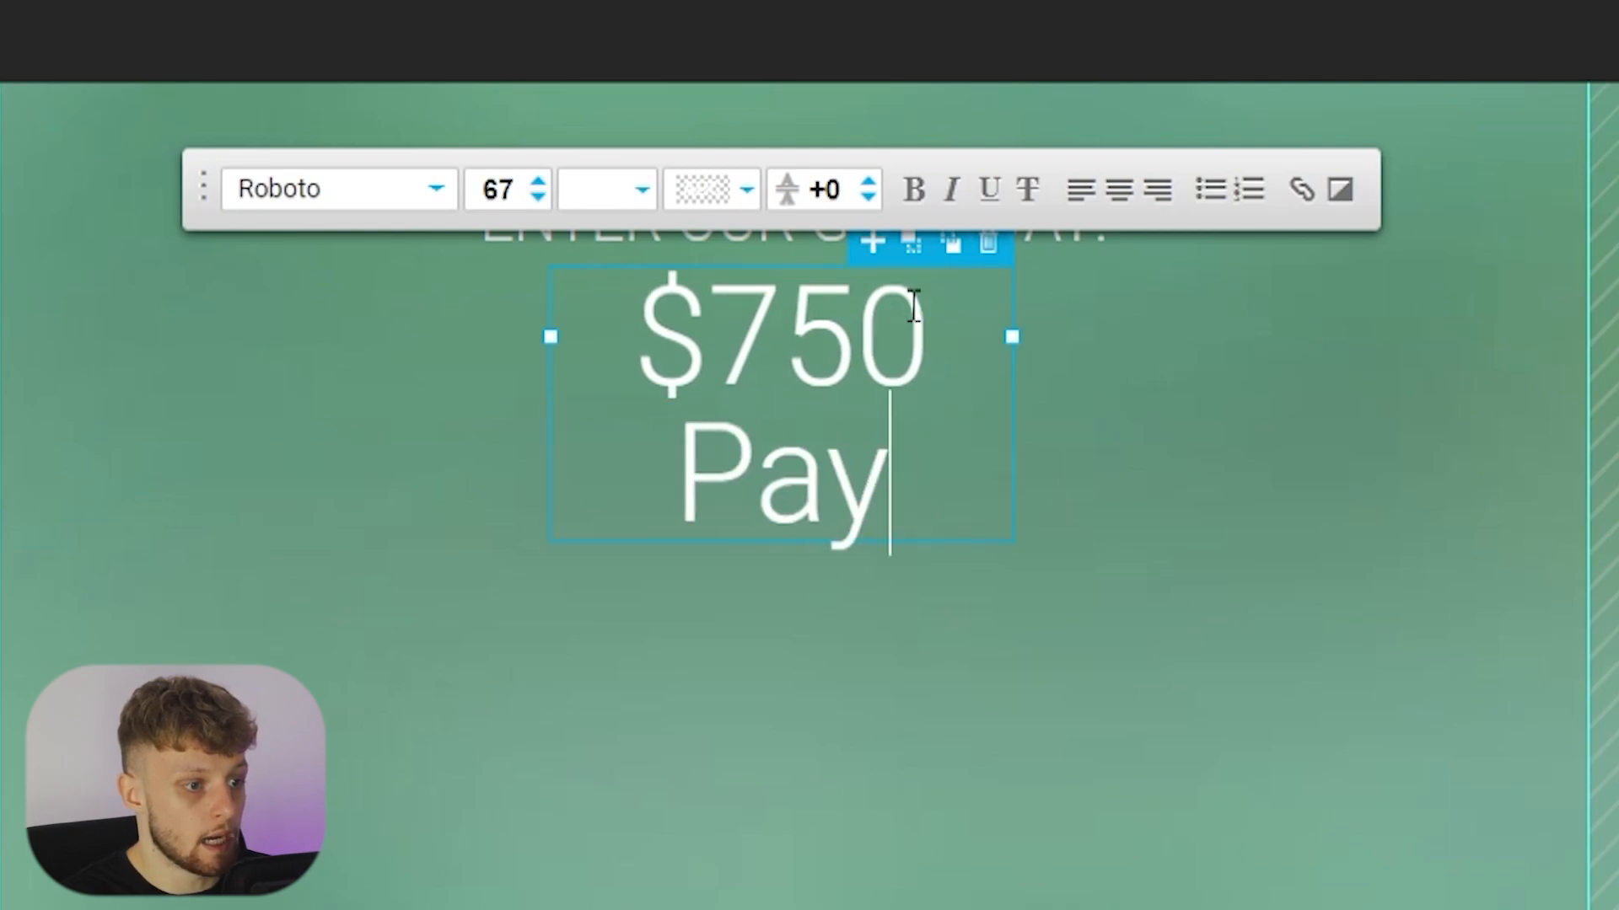
key(BackSpace)
text(Pal Gift C)
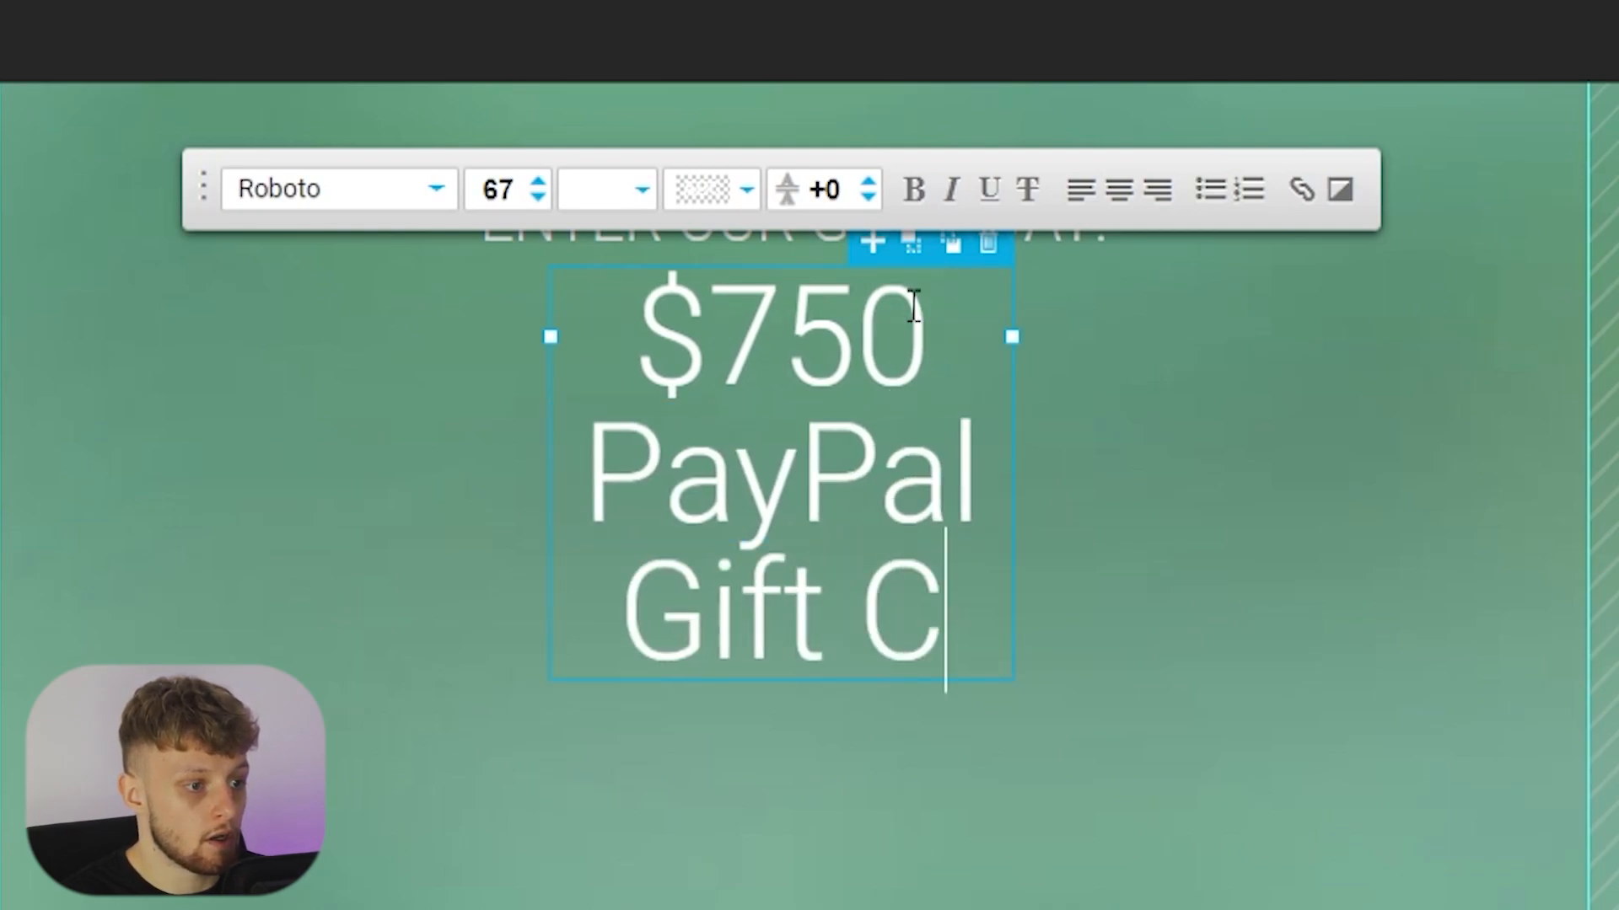
text(ard)
- Widen the "$750 PayPal Gift Card" text box to fit one line, centre it under the heading and make the text bold
drag(1013, 336, 1617, 354)
drag(1442, 327, 1094, 325)
double_click(1093, 324)
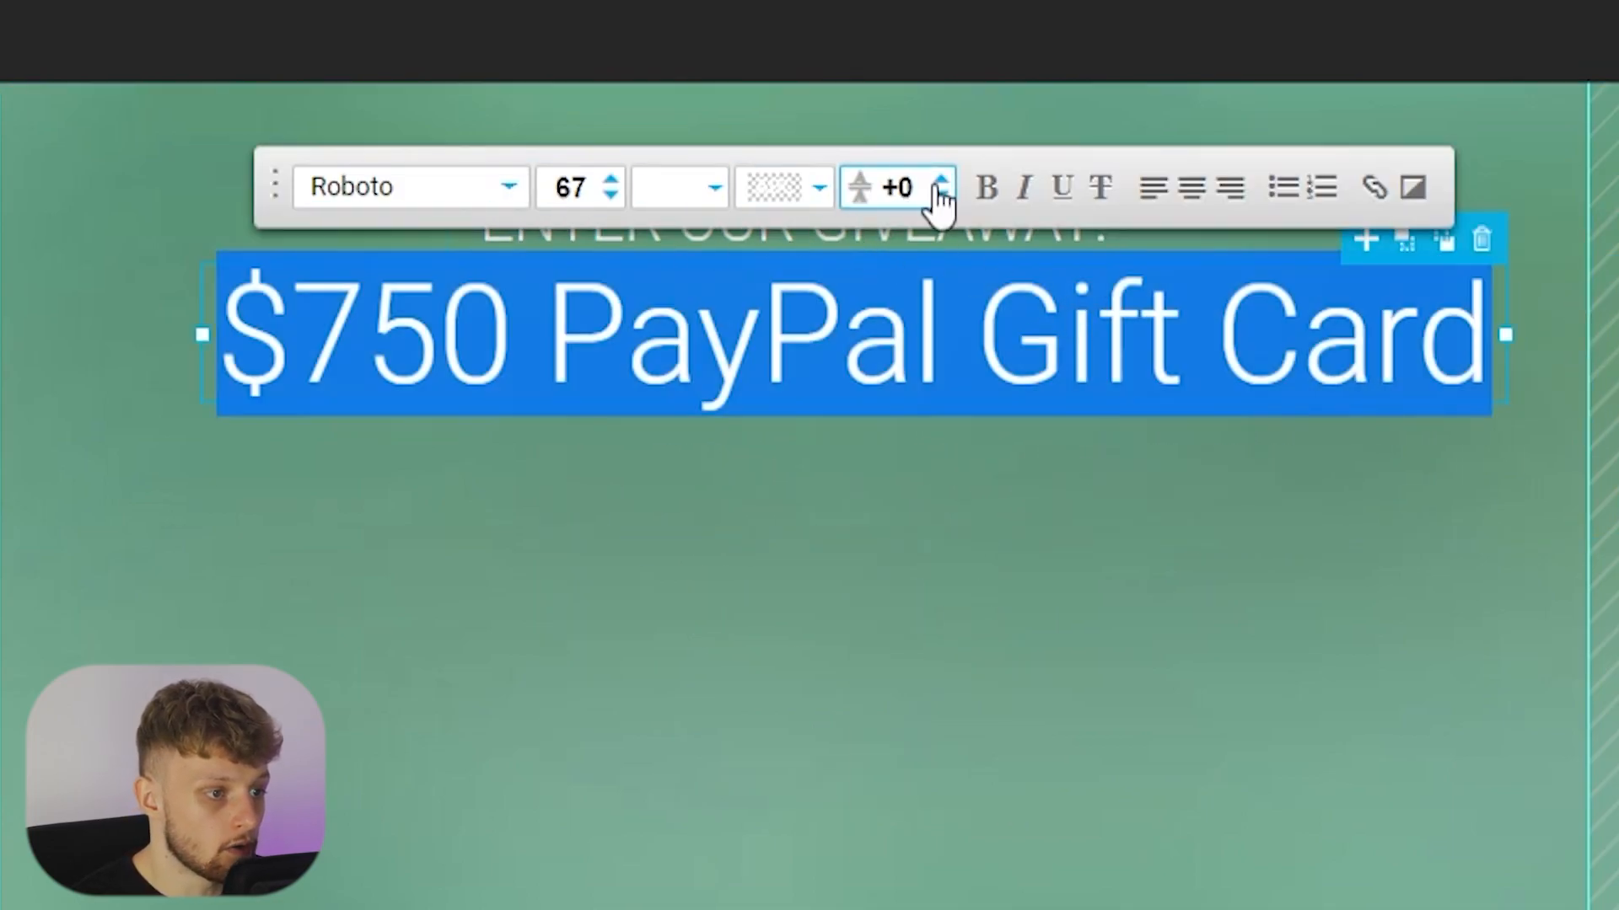
click(987, 187)
click(903, 405)
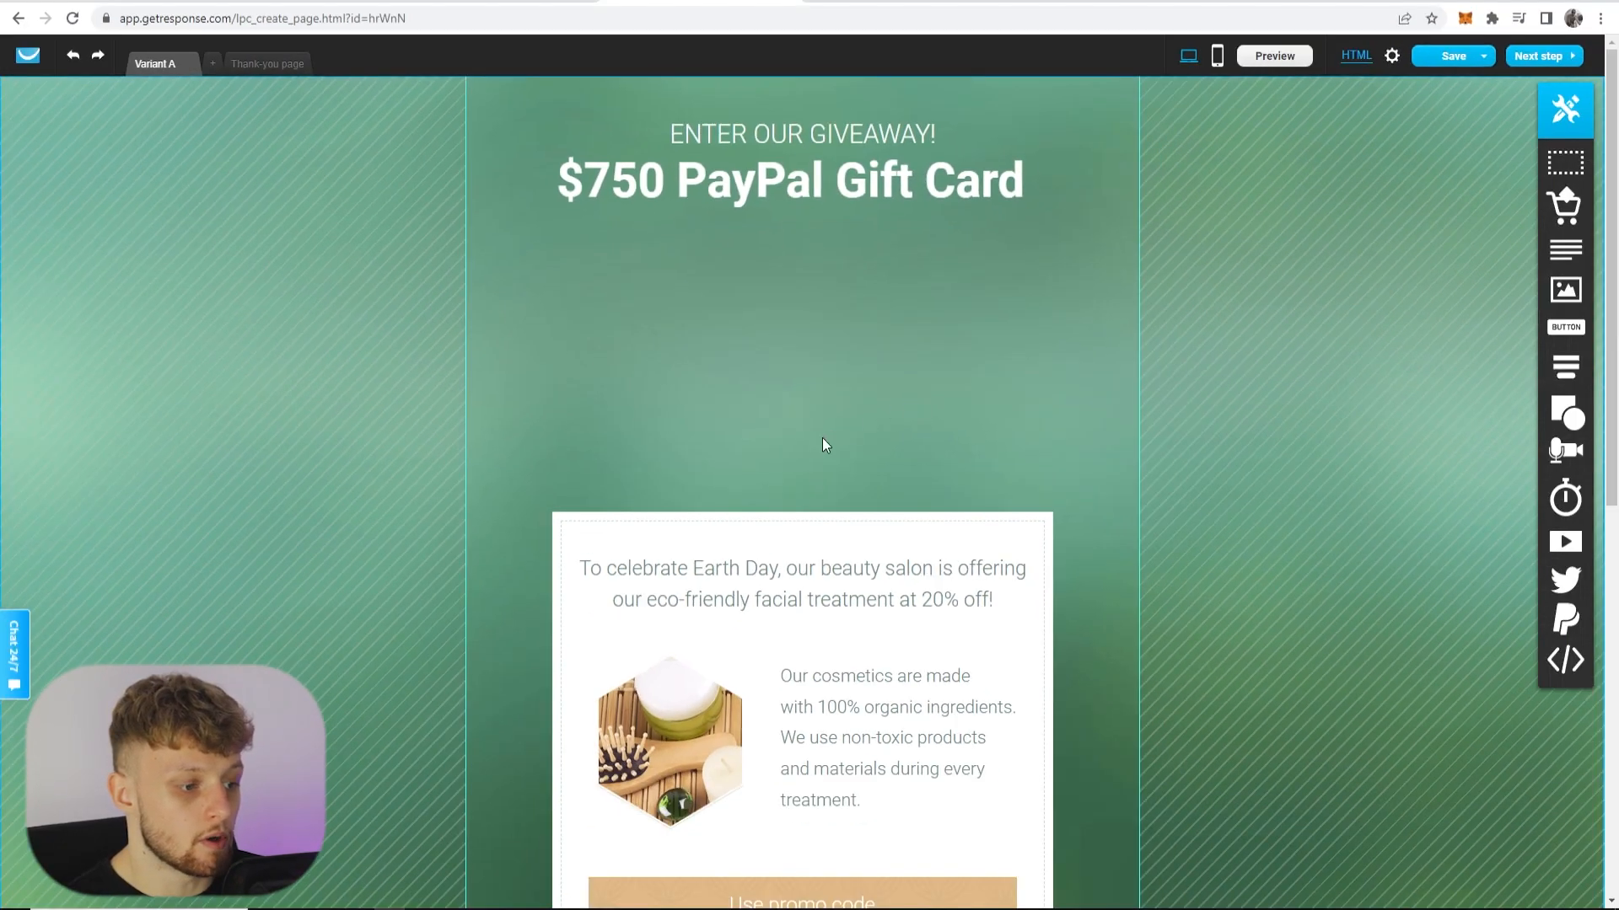
- Delete the white Earth Day offer panel with its salon texts, hexagon product image and promo code box
scroll(823, 444, down, 2)
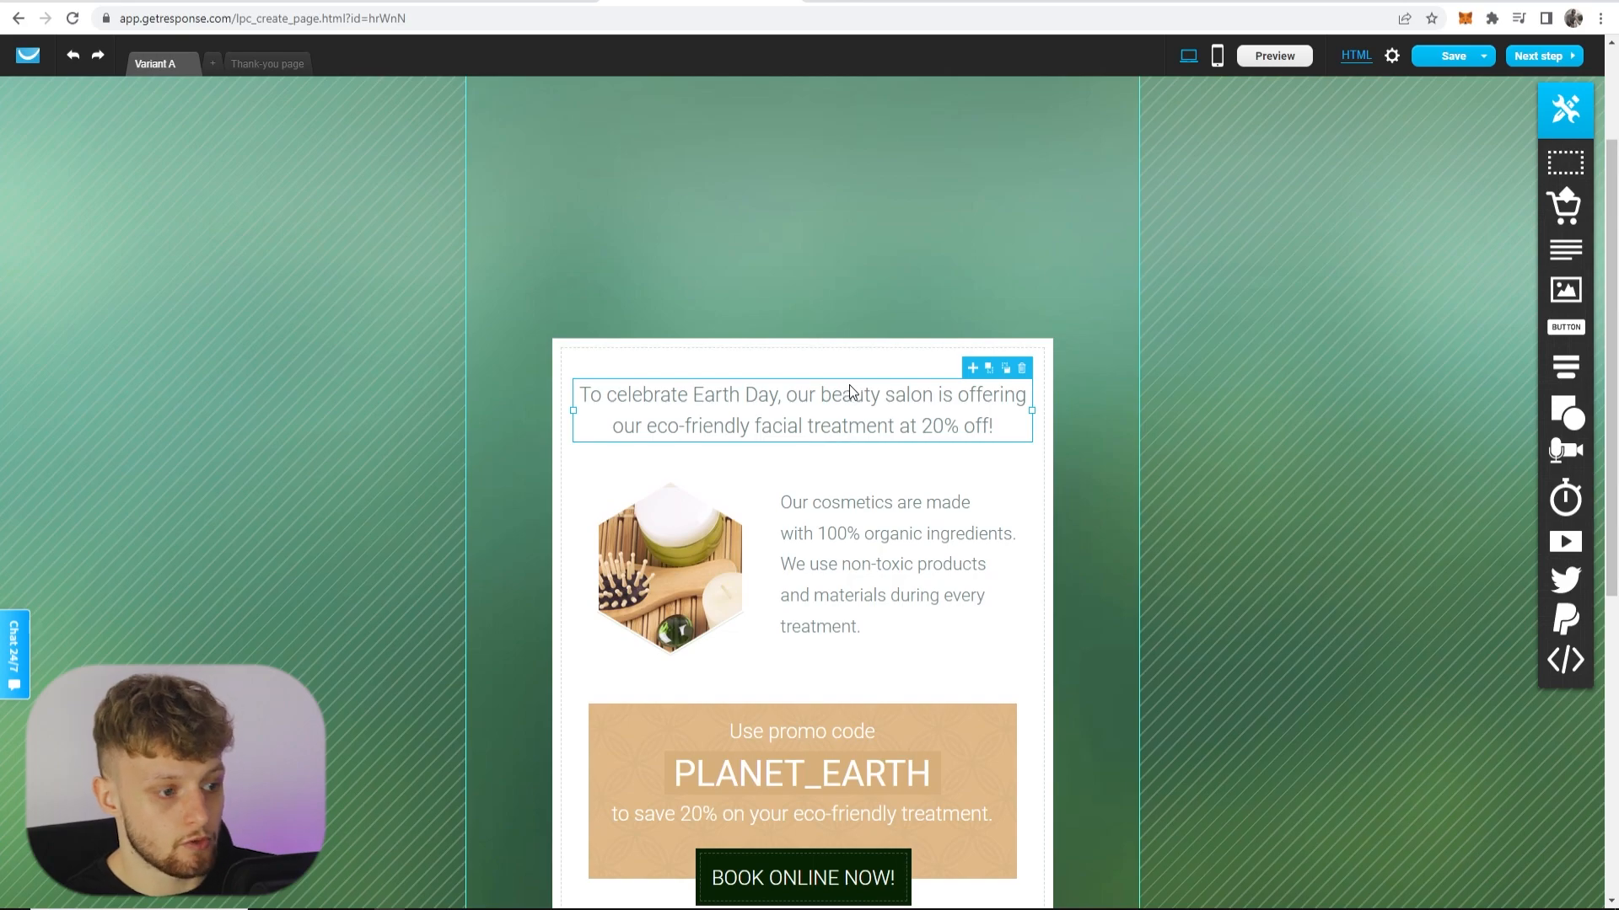
click(858, 519)
click(679, 553)
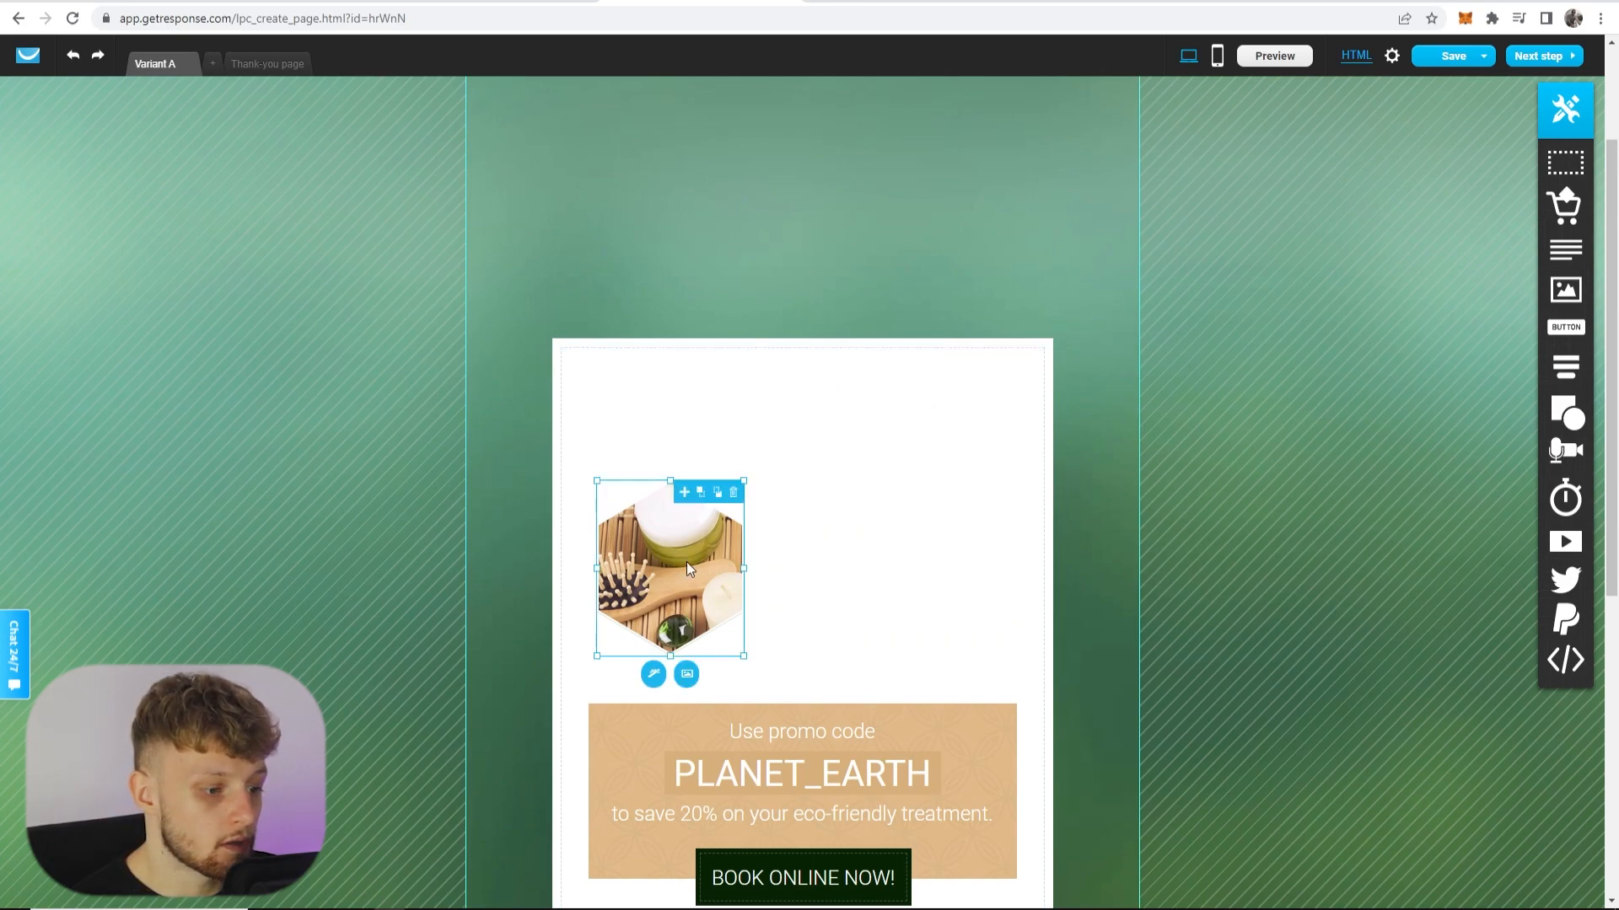
key(Delete)
- Move the sign-up form and its intro text up below the headline, and widen the SIGN IN button to match the form fields
scroll(814, 775, down, 10)
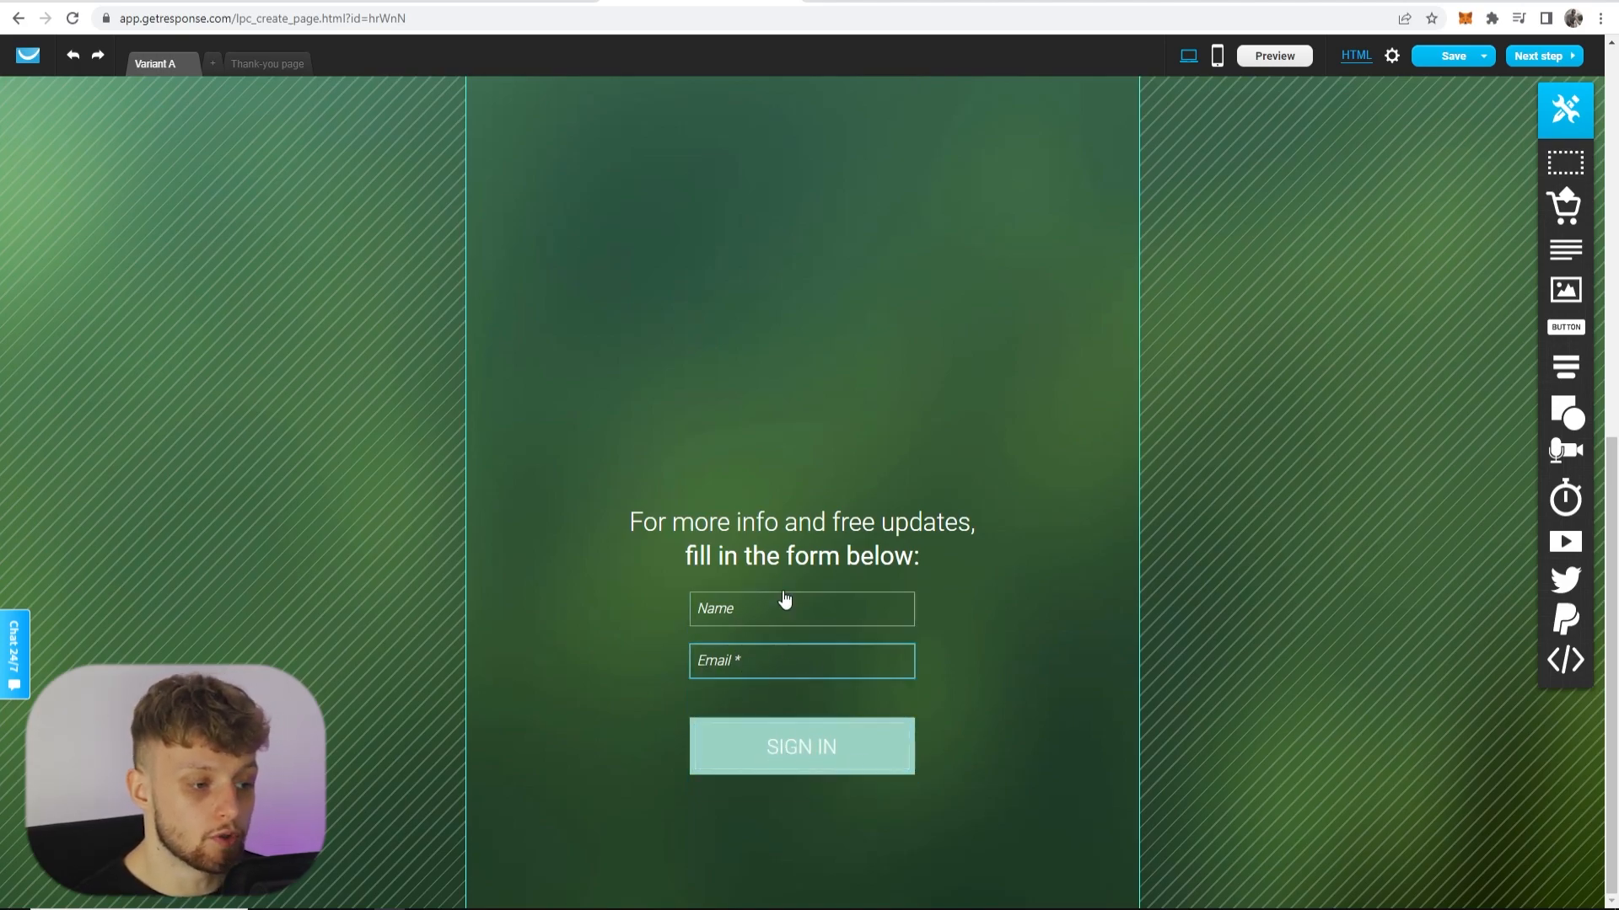
click(789, 544)
drag(789, 540, 817, 321)
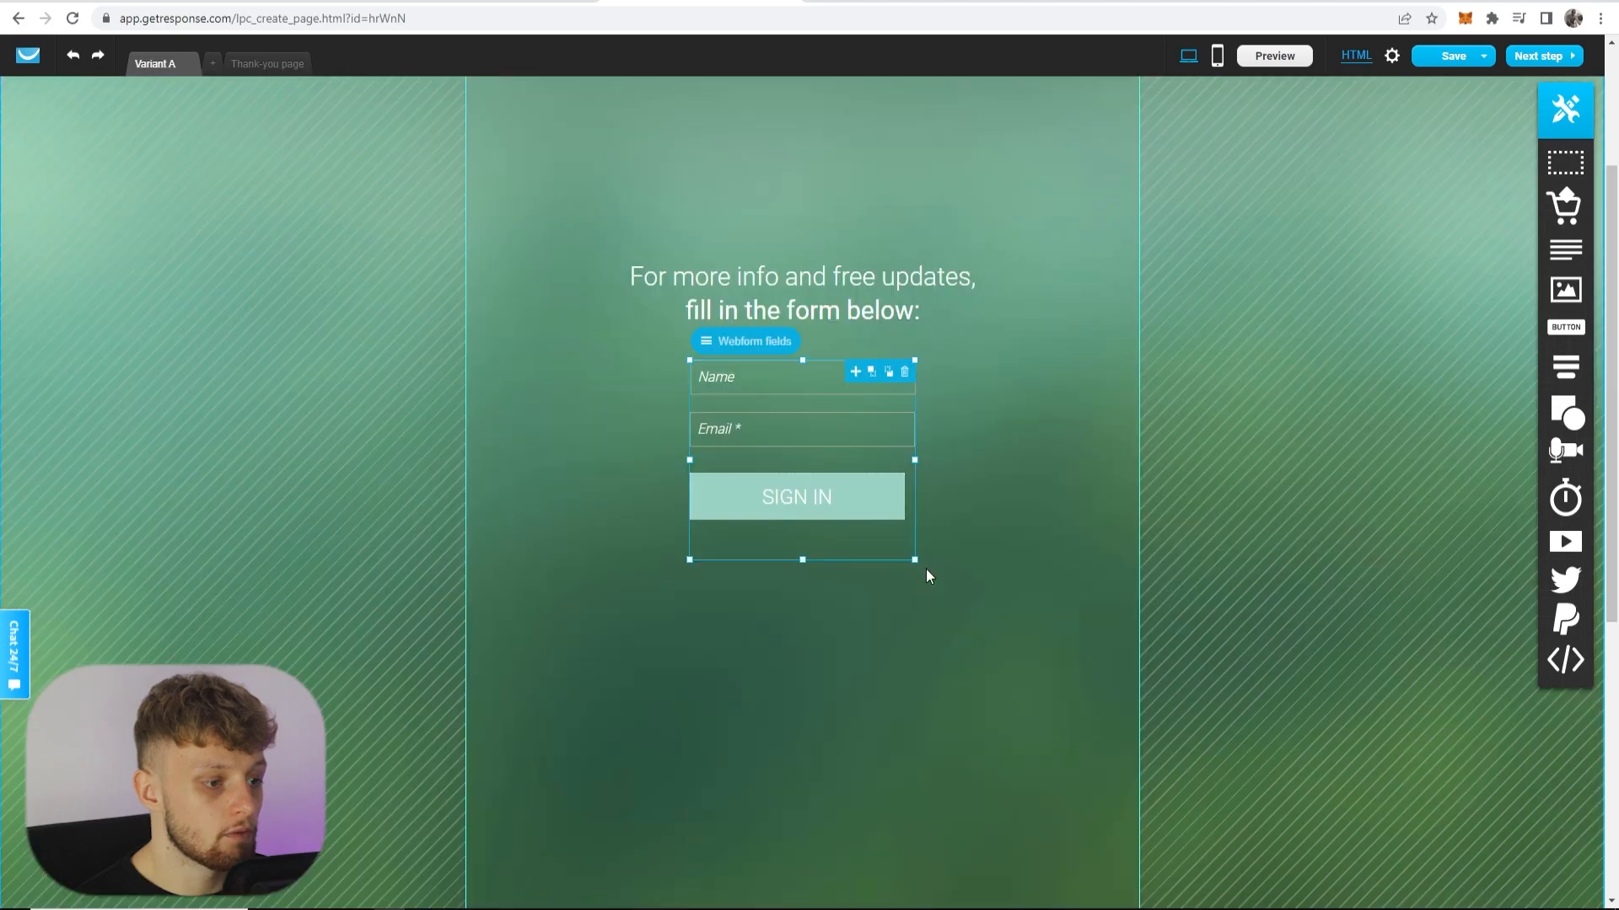
click(874, 503)
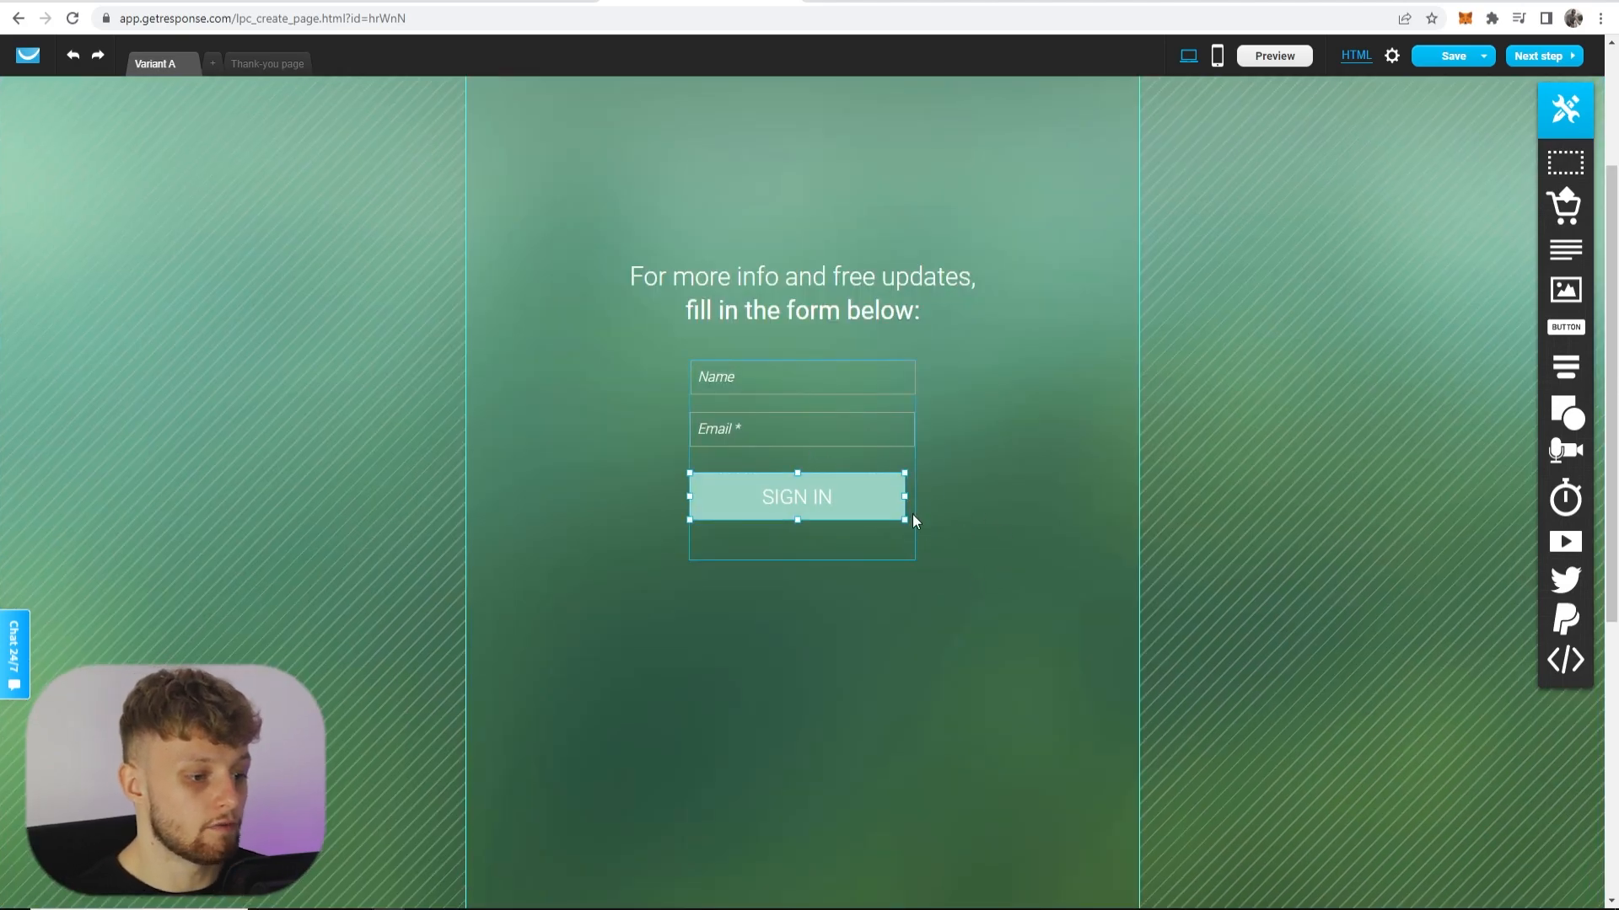
drag(904, 520, 915, 521)
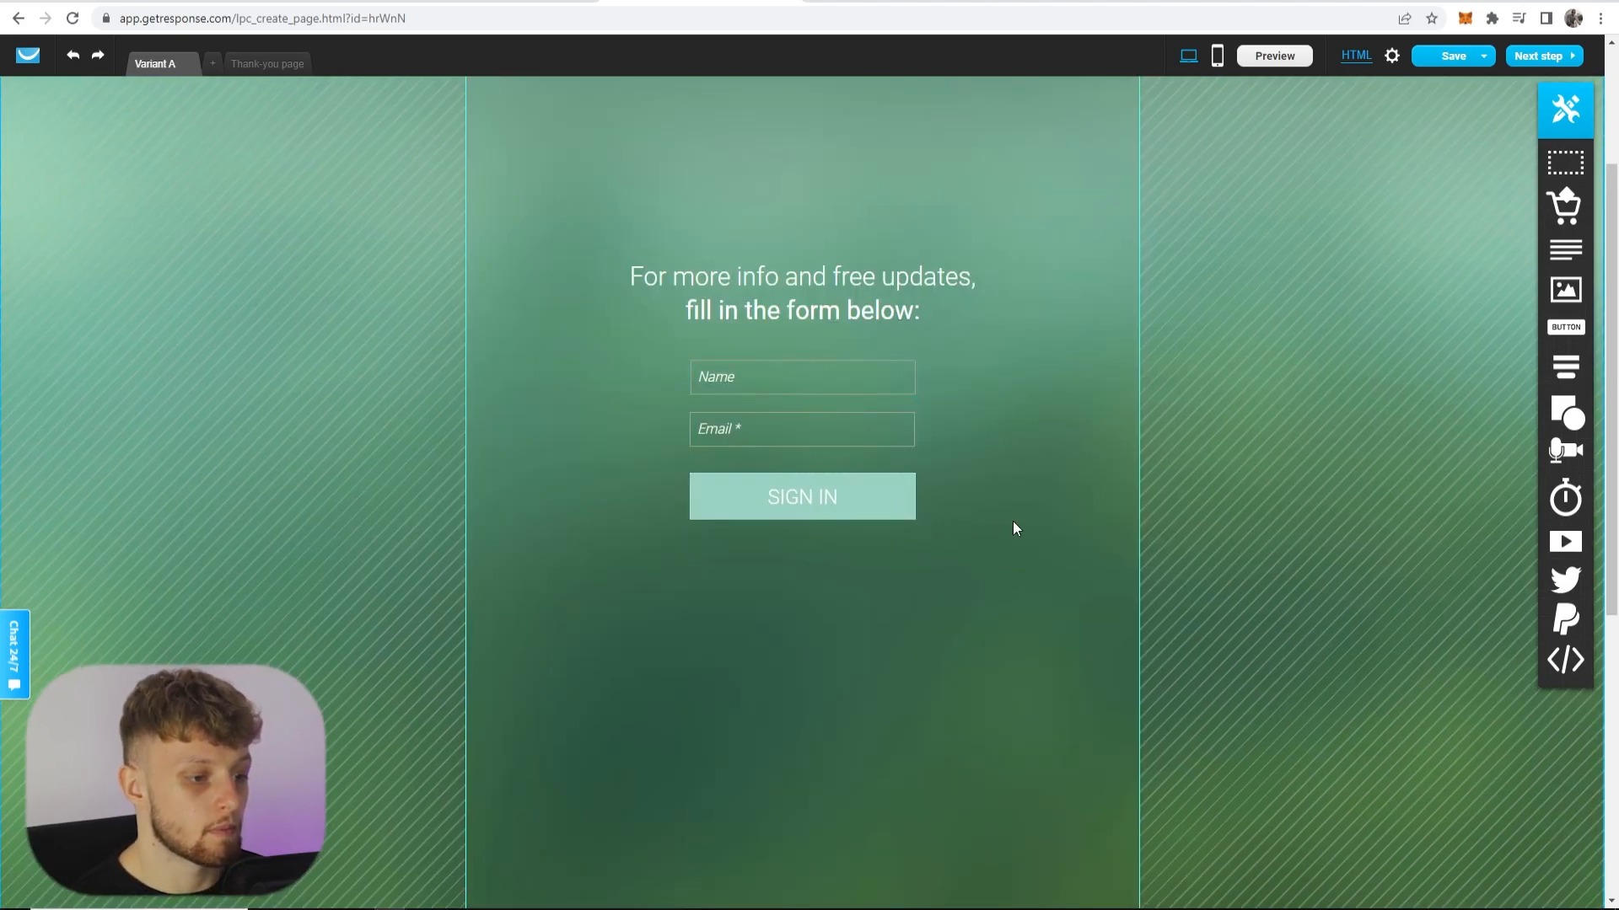
click(1013, 521)
- Delete the leftover empty green button shape near the bottom of the page
scroll(893, 651, down, 4)
scroll(870, 660, down, 2)
click(816, 744)
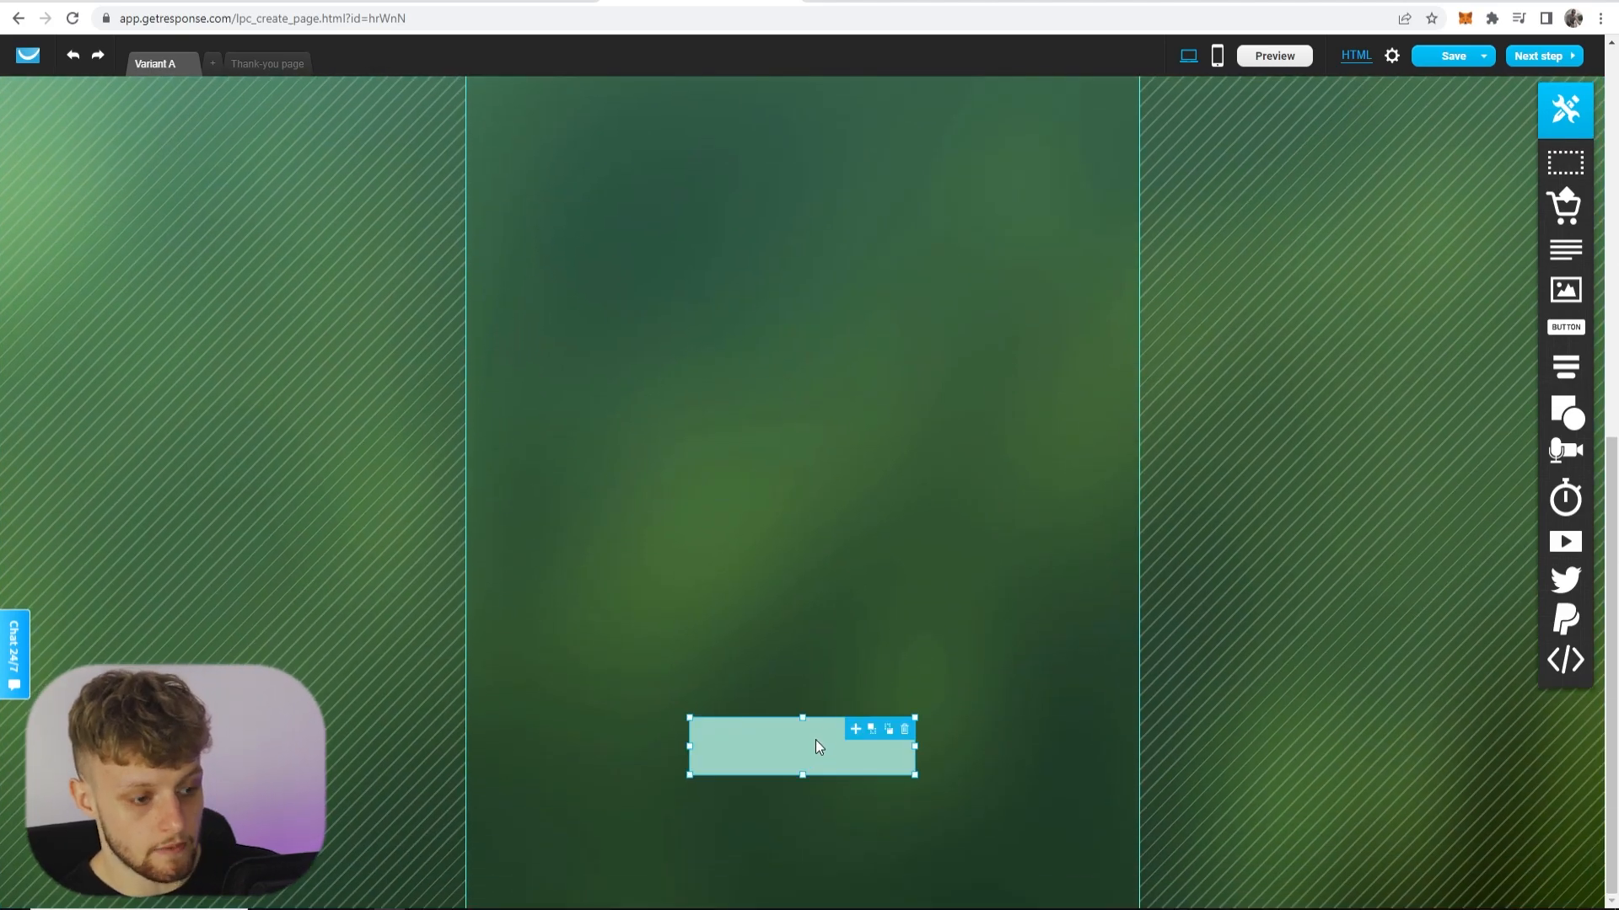
scroll(791, 647, up, 8)
scroll(792, 648, up, 1)
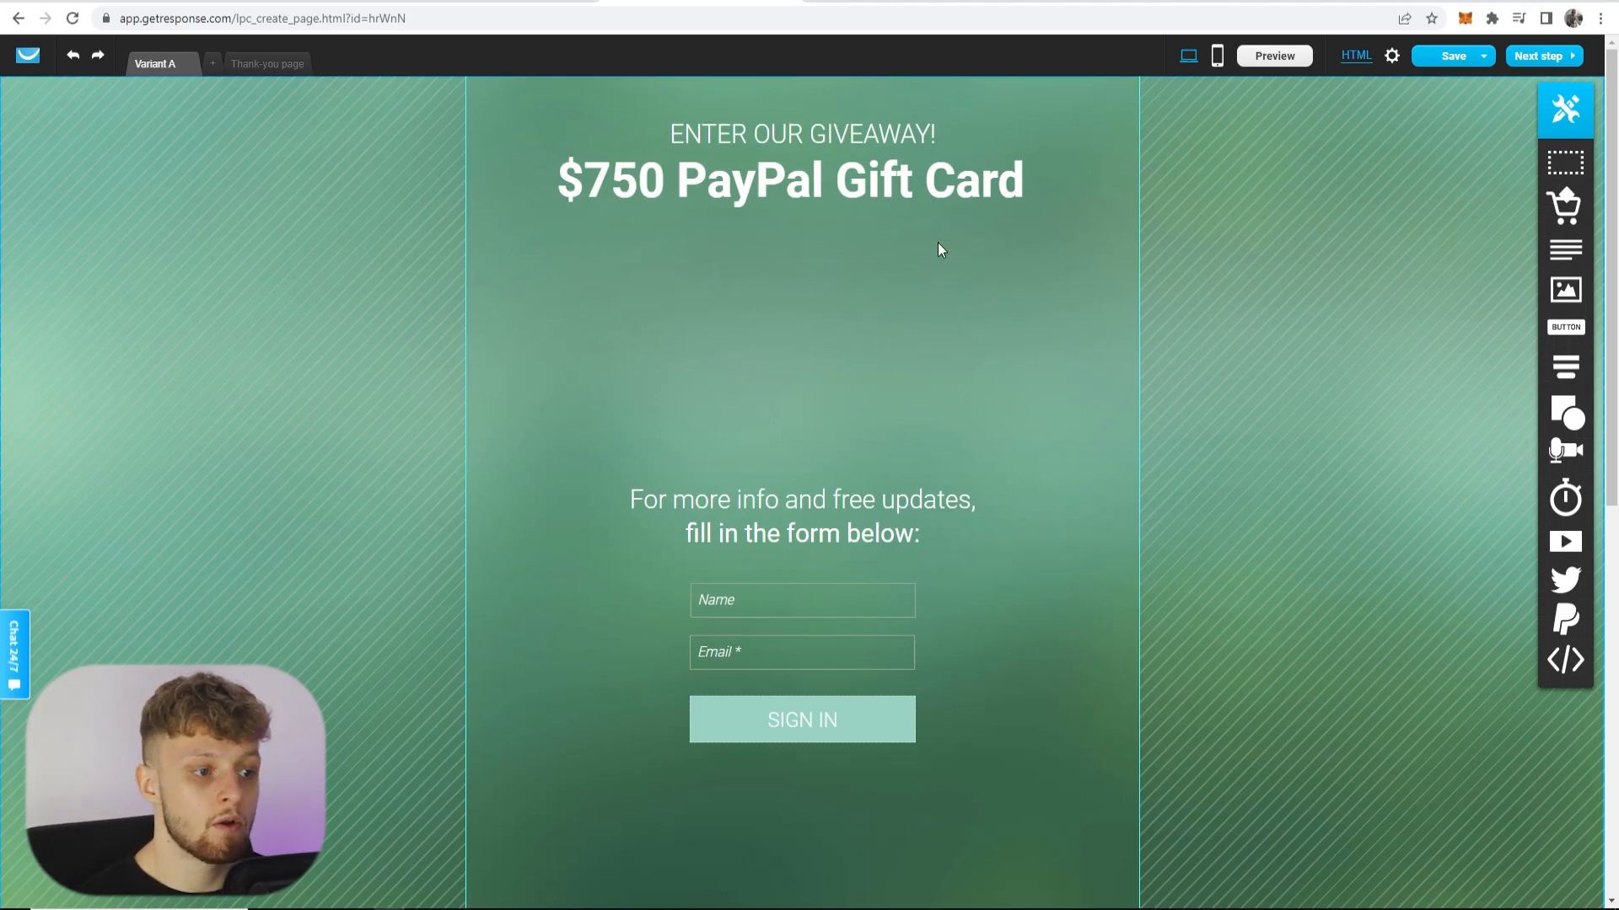
- Search Google Images for "paypal" in a new browser tab and save the picture showing the PayPal logo beside Visa cards
key(ctrl+t)
text(google.com)
key(Return)
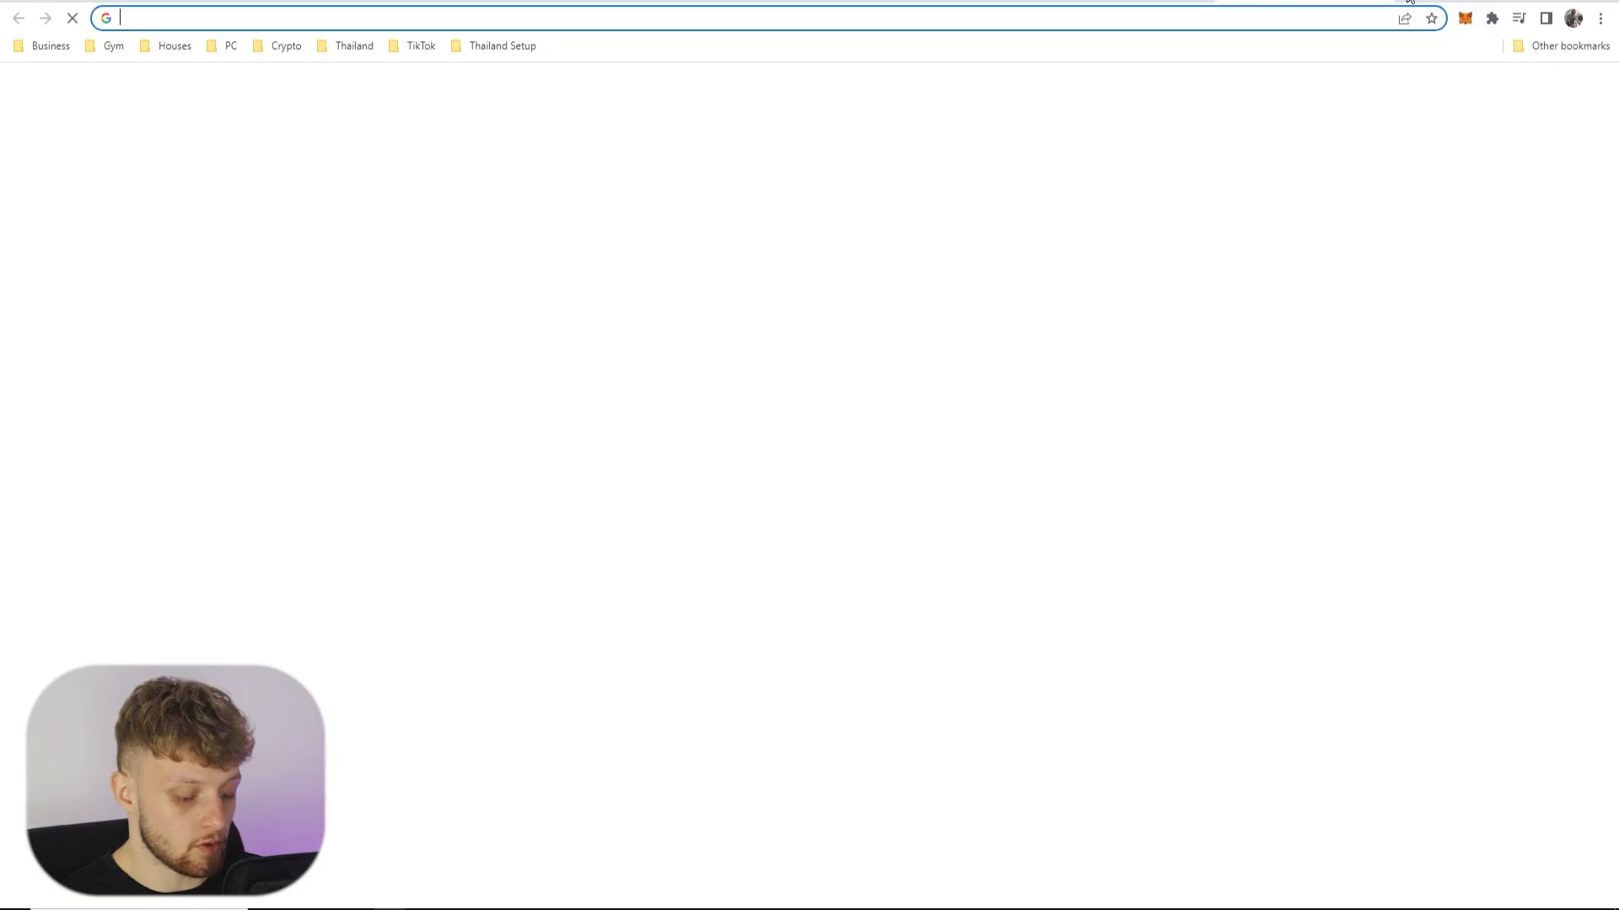
text(paypal)
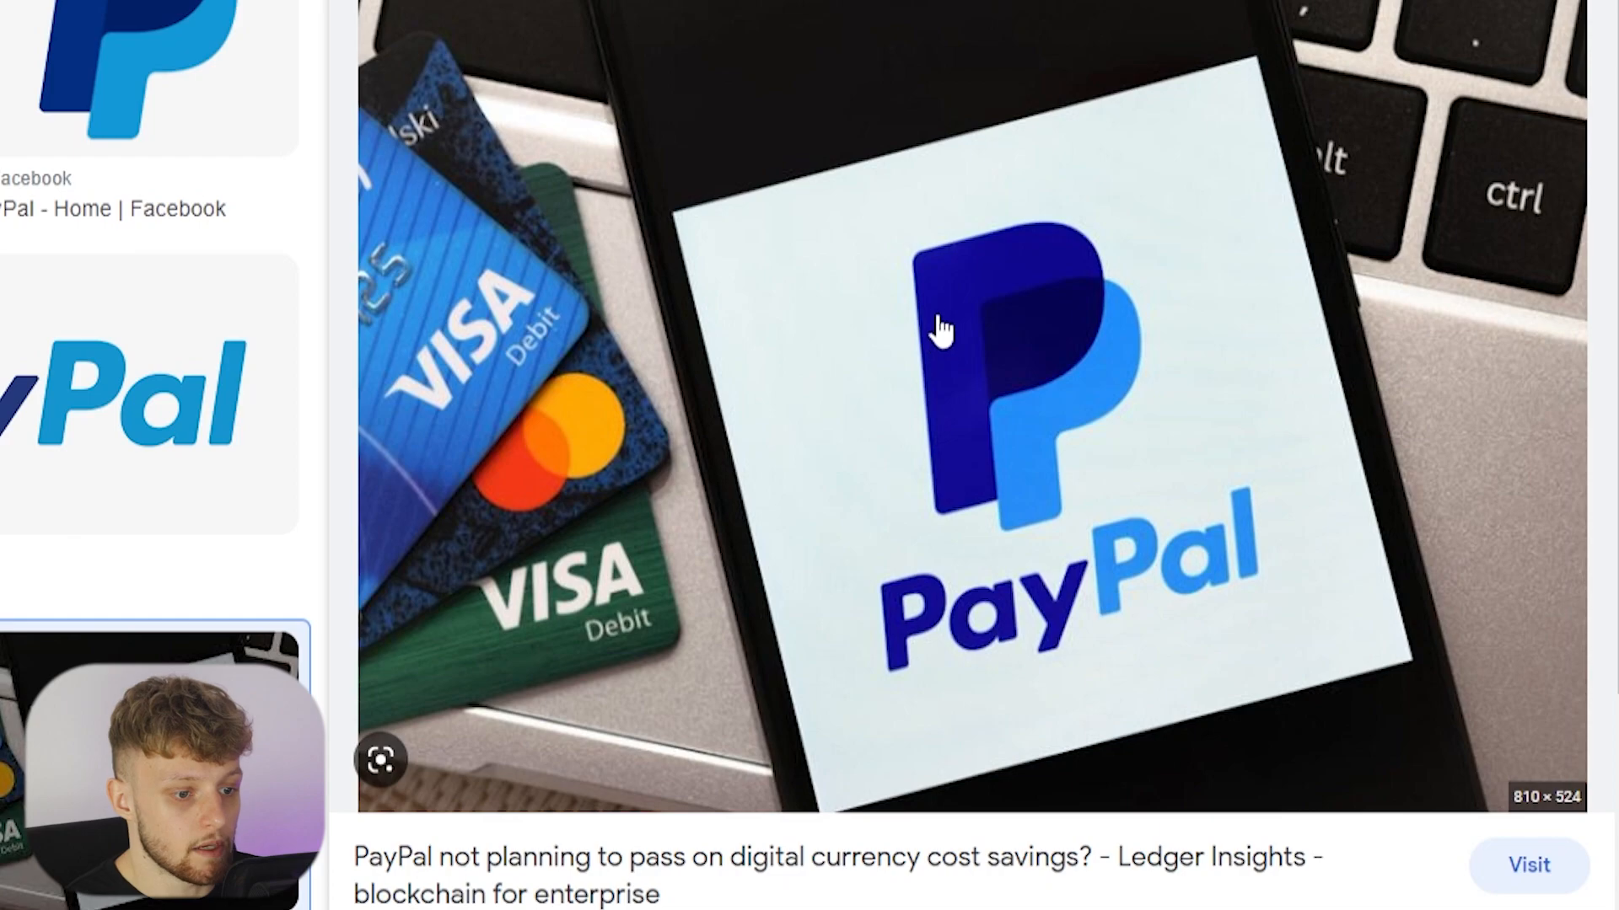
right_click(887, 245)
click(980, 586)
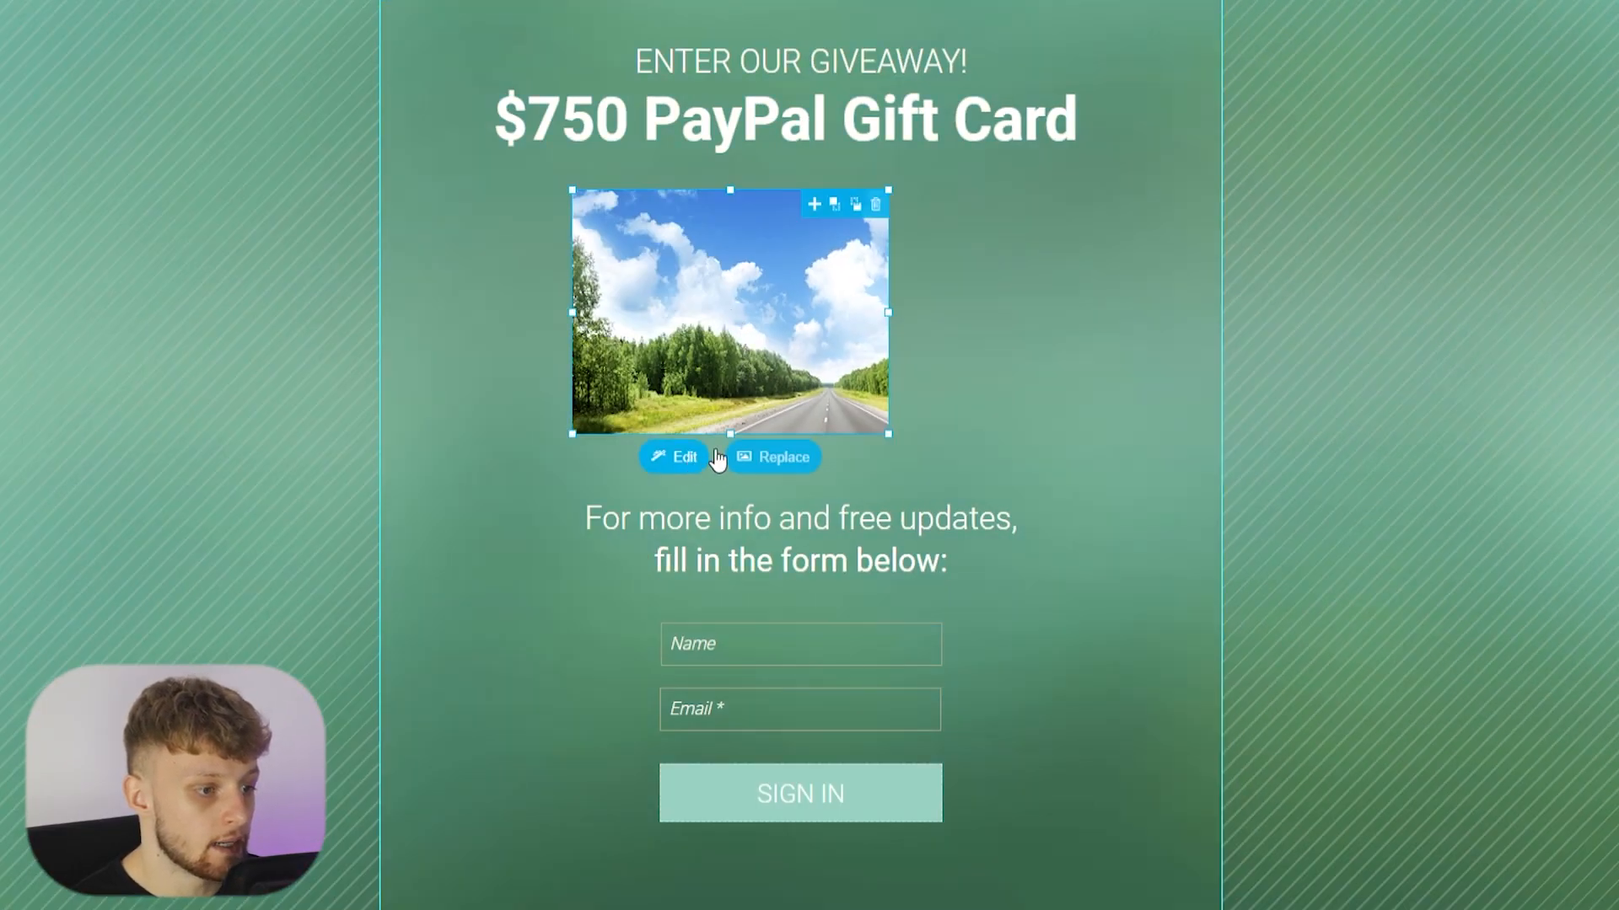
- Replace the placeholder road image below the headline with paypal.3-810x524.jpg, uploading the file to the Main folder
click(700, 459)
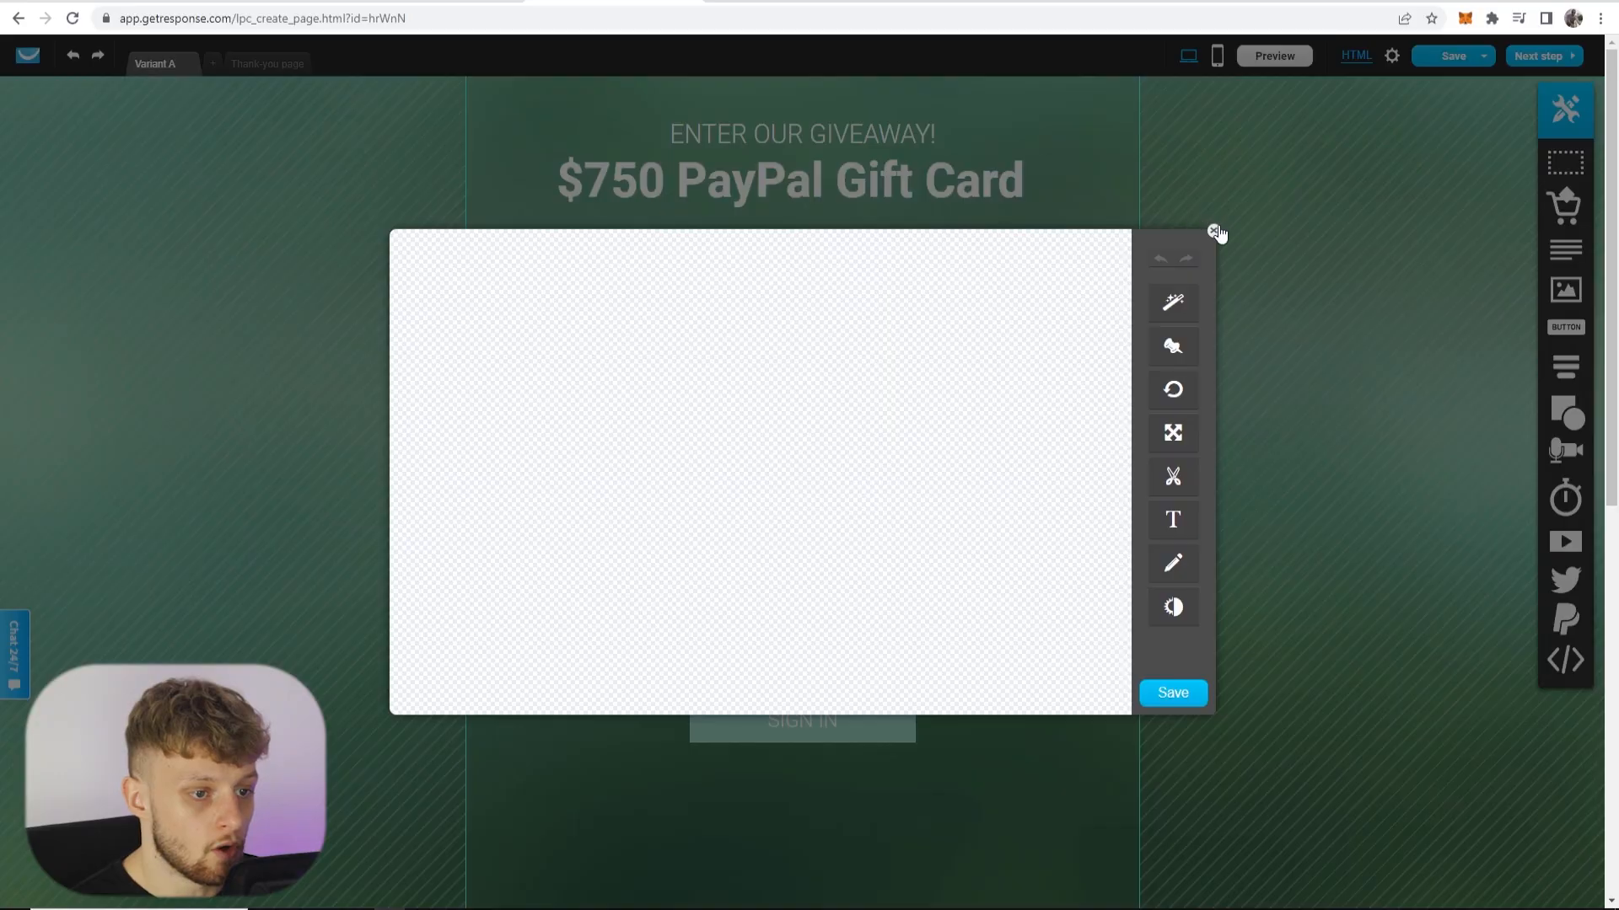
click(1215, 234)
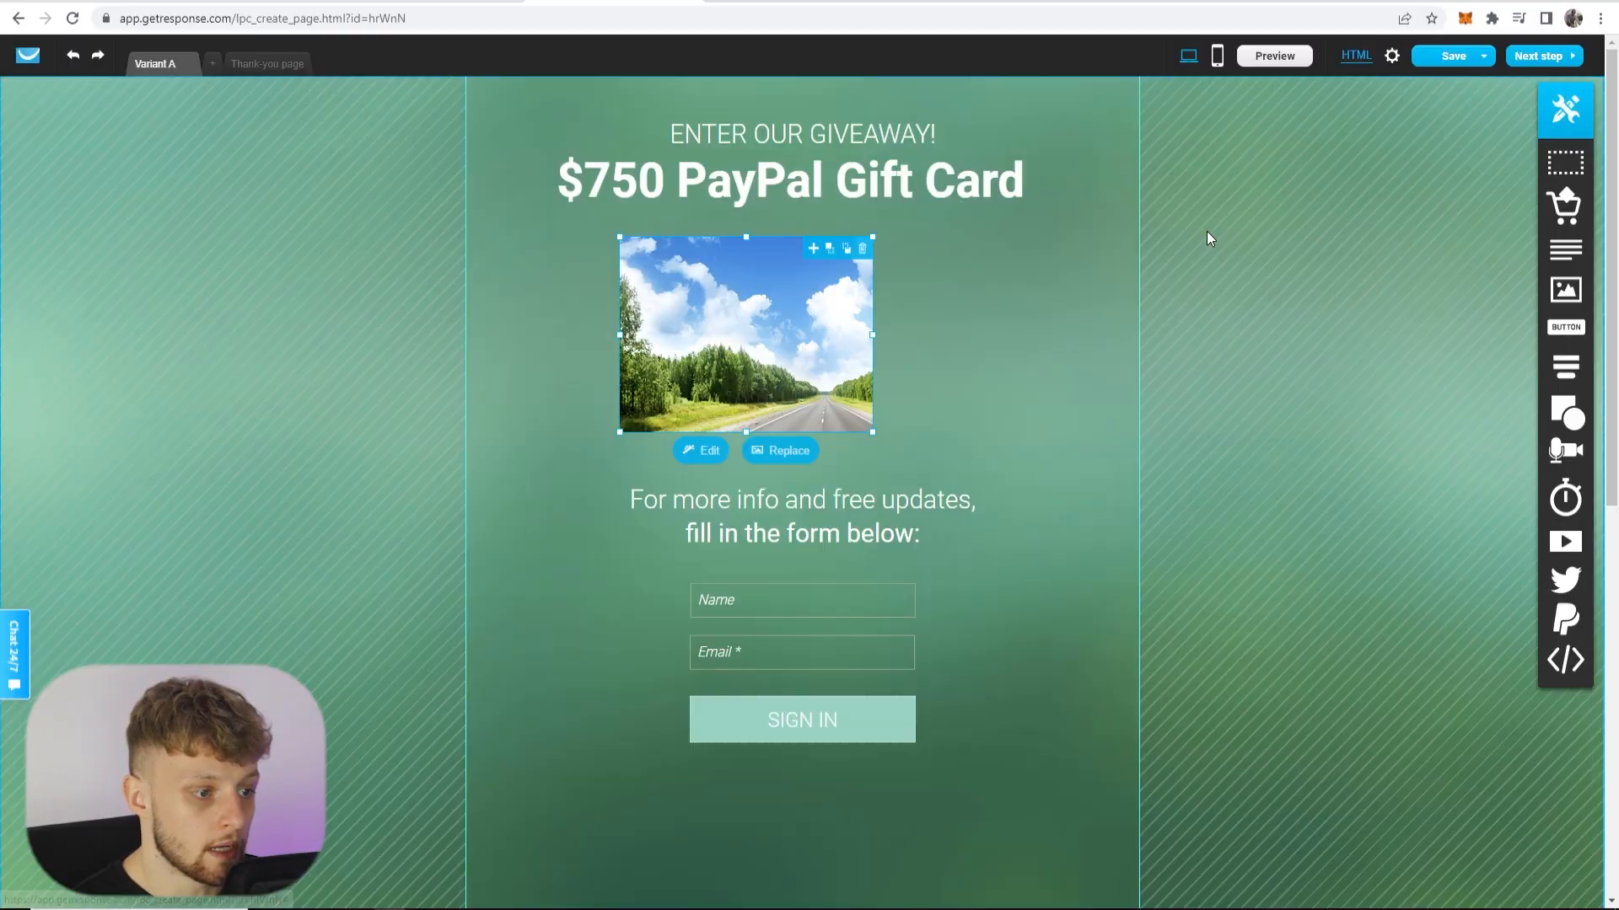
click(792, 455)
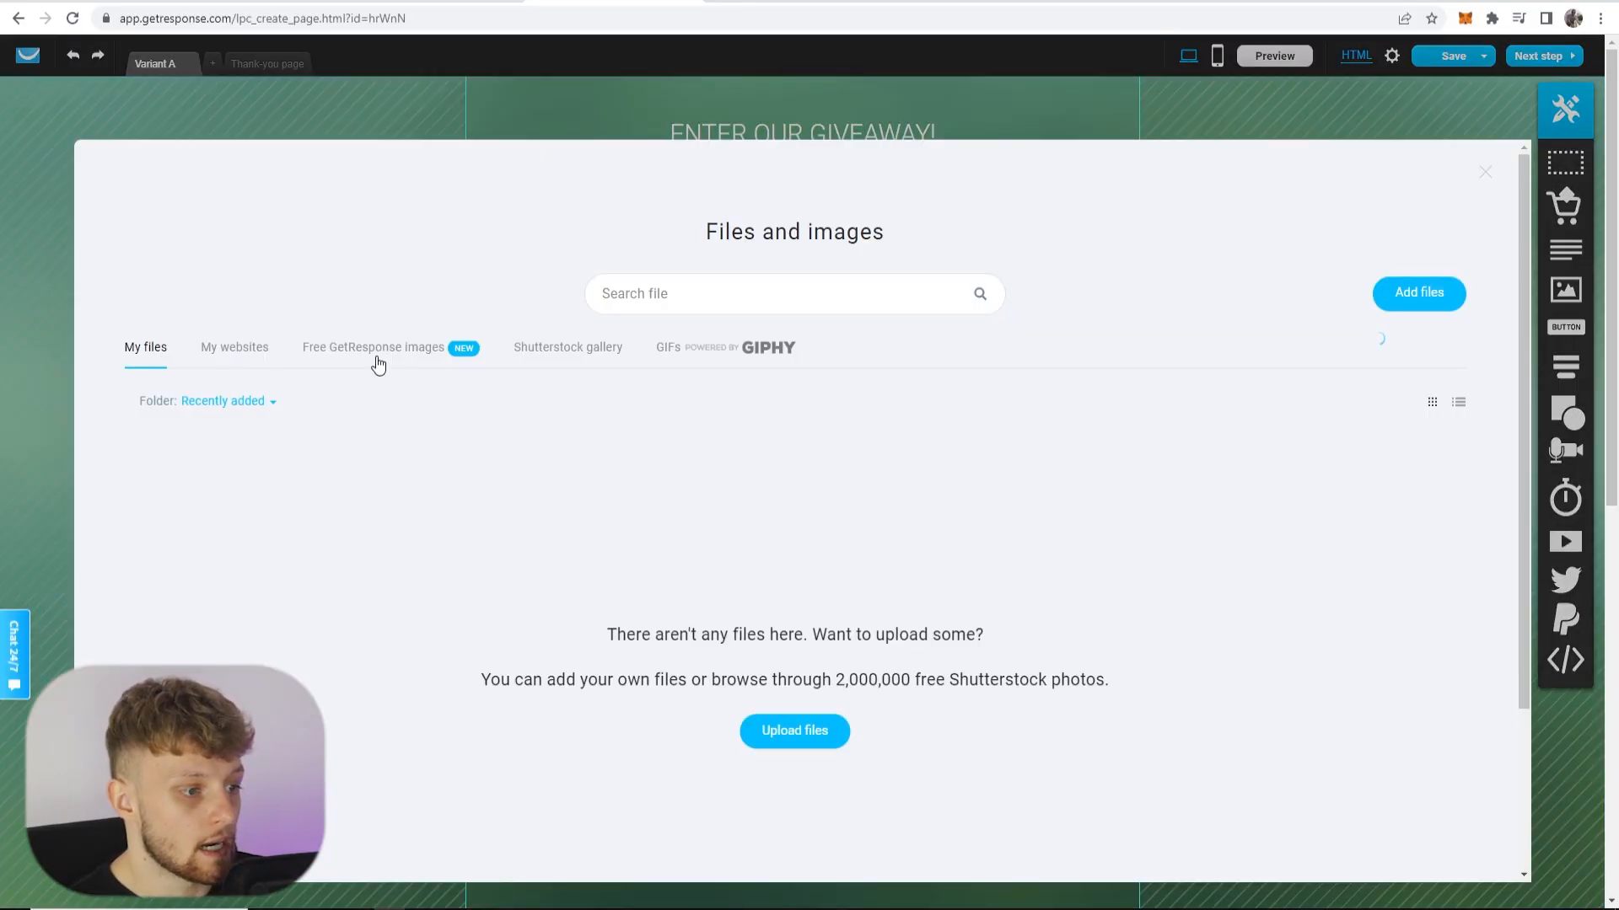
click(791, 740)
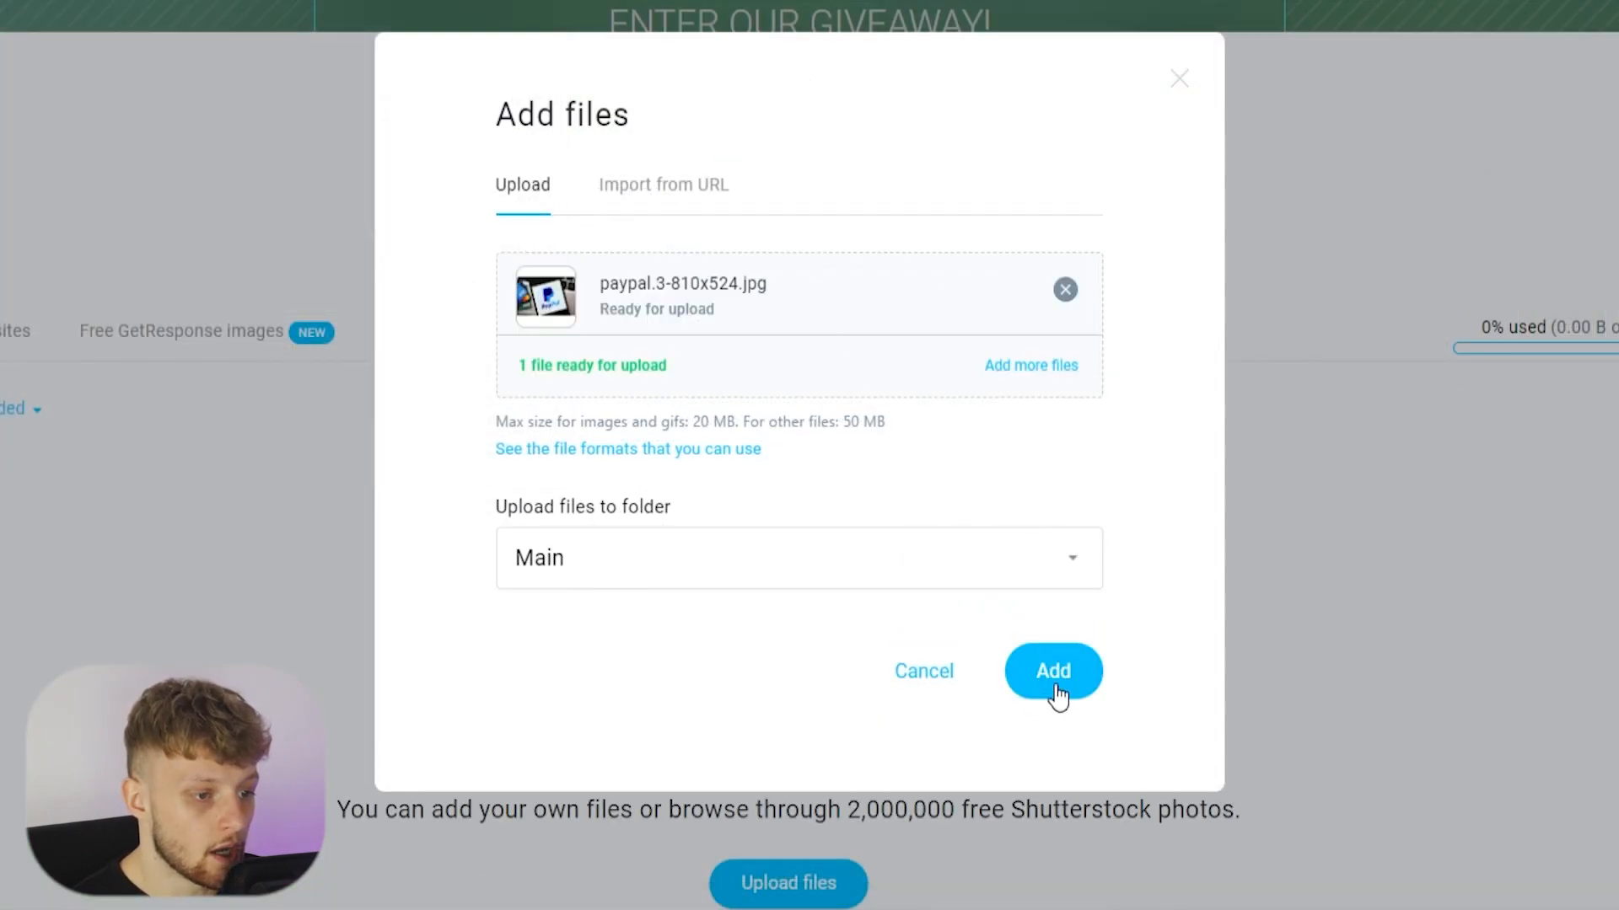
click(1053, 692)
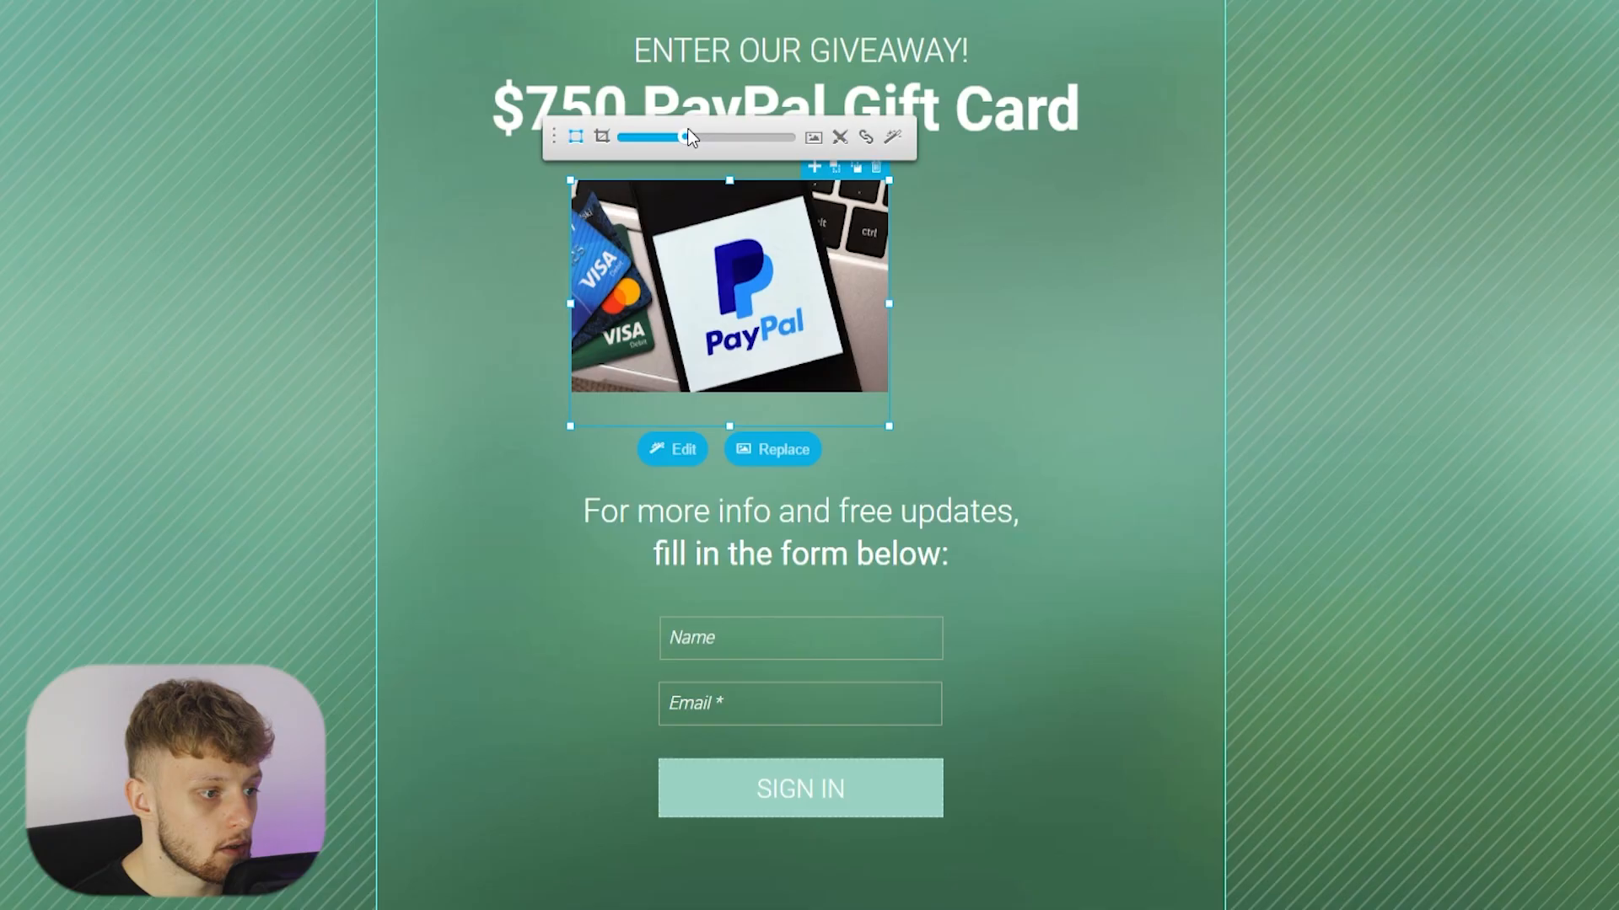
- Enlarge the PayPal picture and its frame, and centre it between the headline and the form text
drag(687, 129, 693, 128)
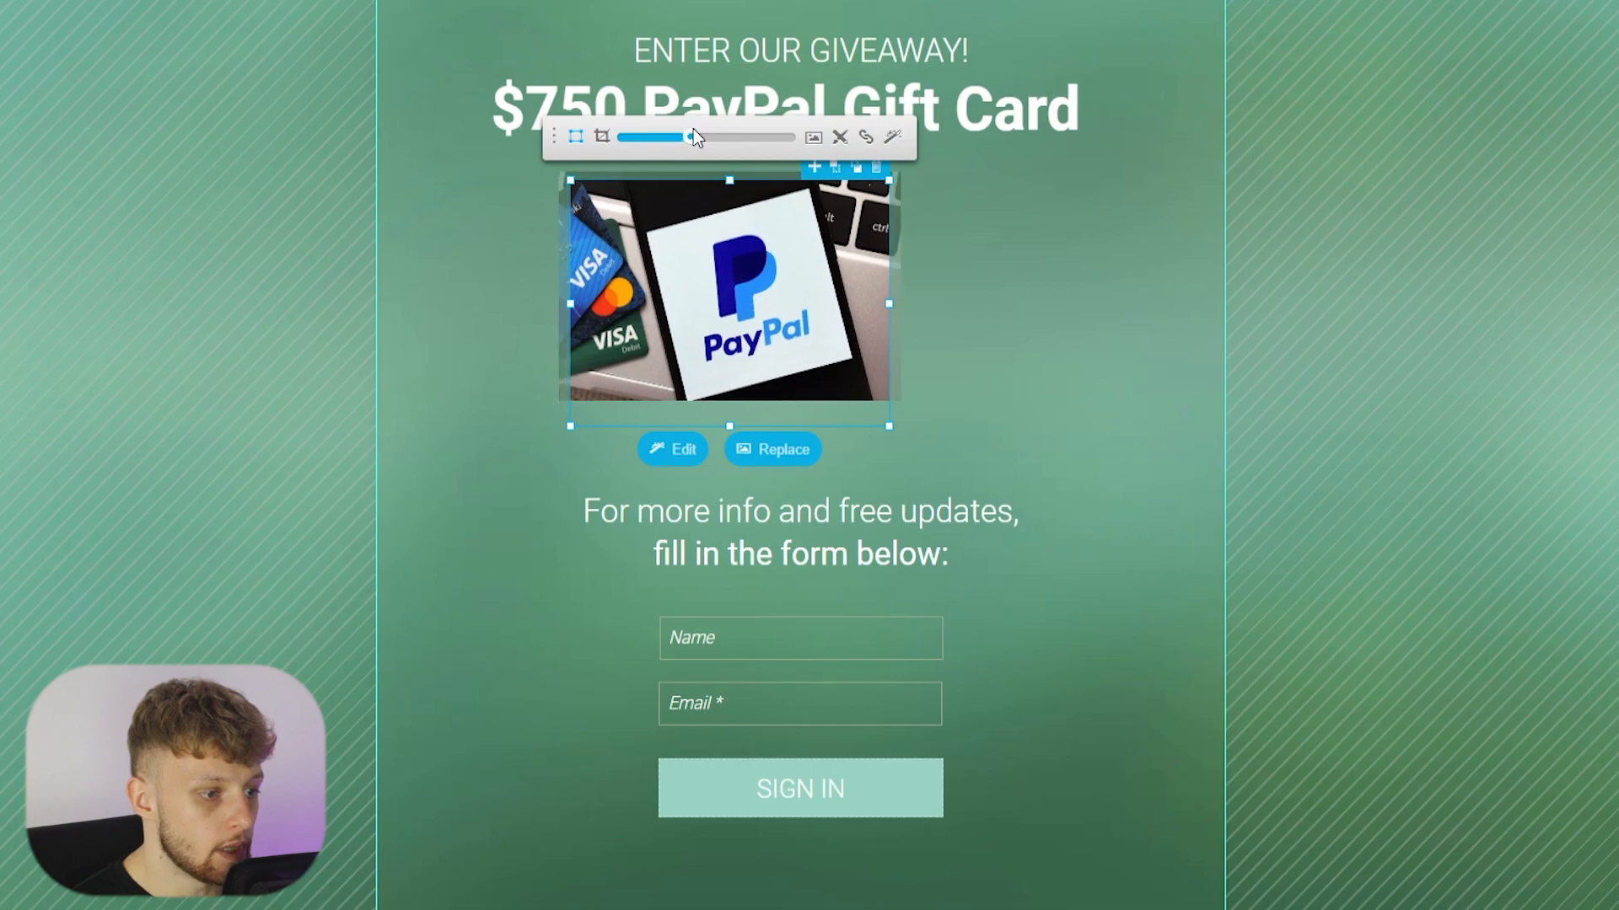
click(942, 349)
click(891, 432)
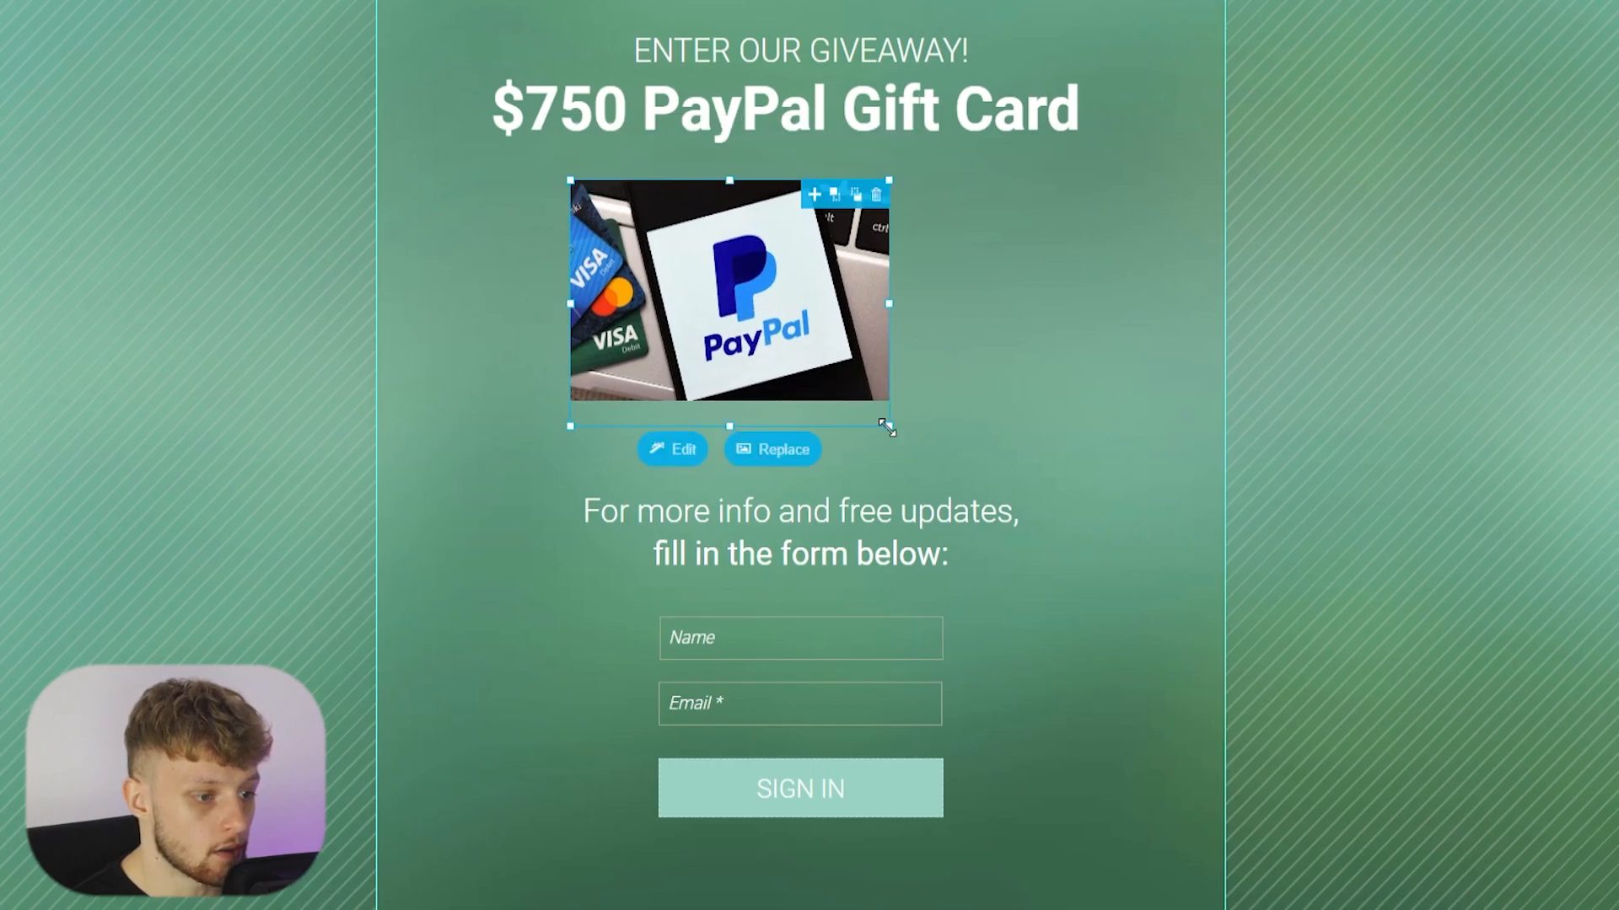
drag(890, 435, 984, 452)
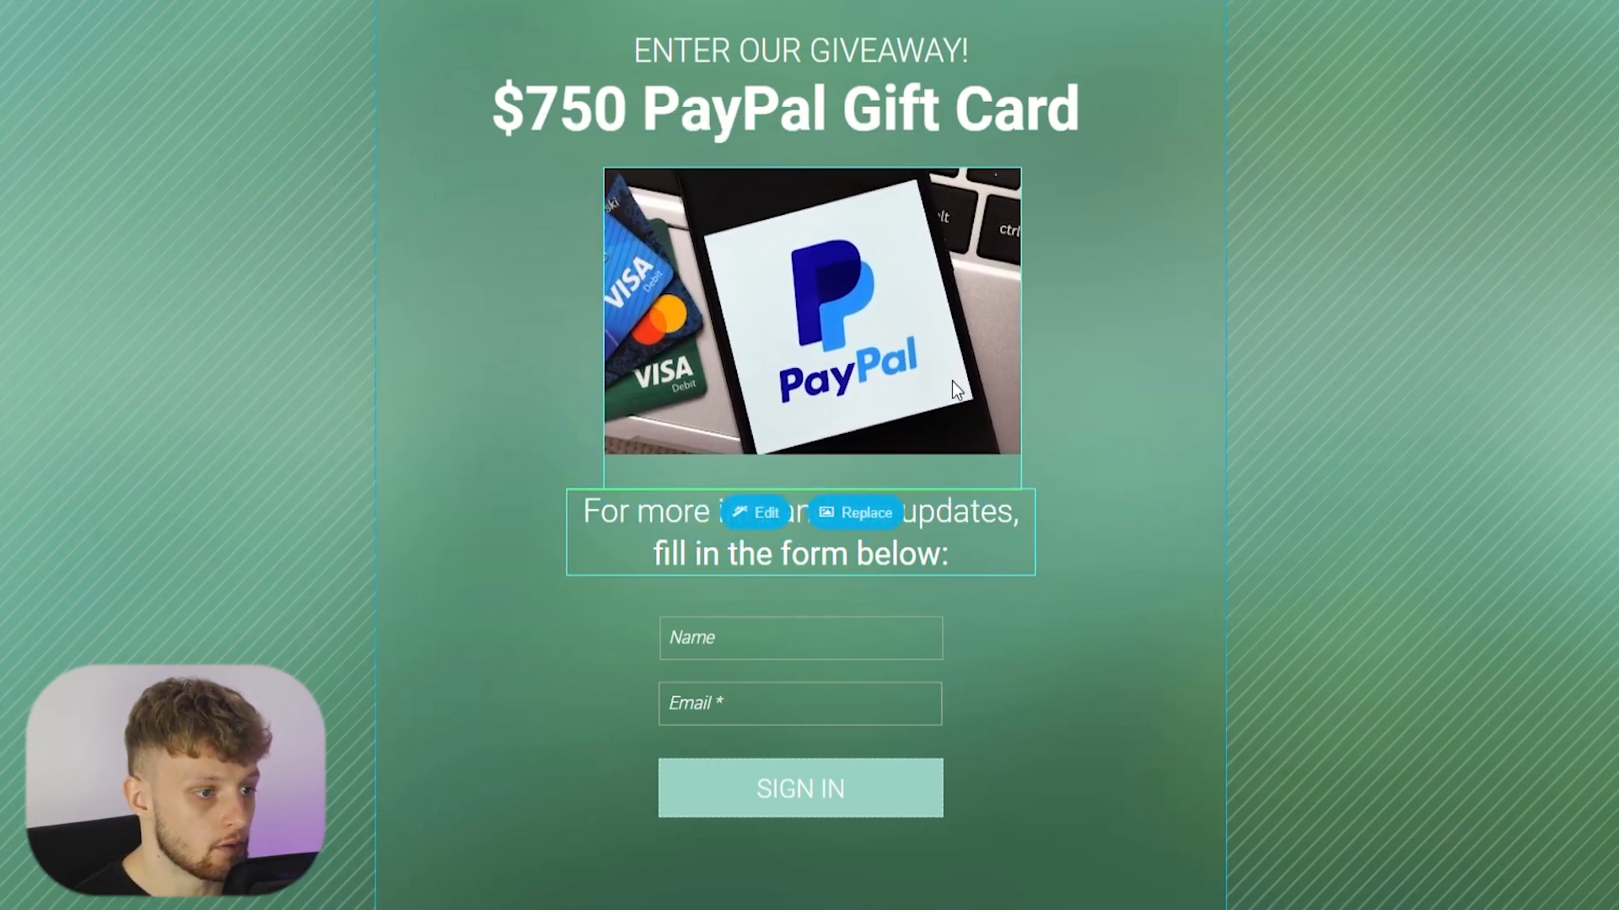
drag(948, 374, 940, 367)
click(1111, 368)
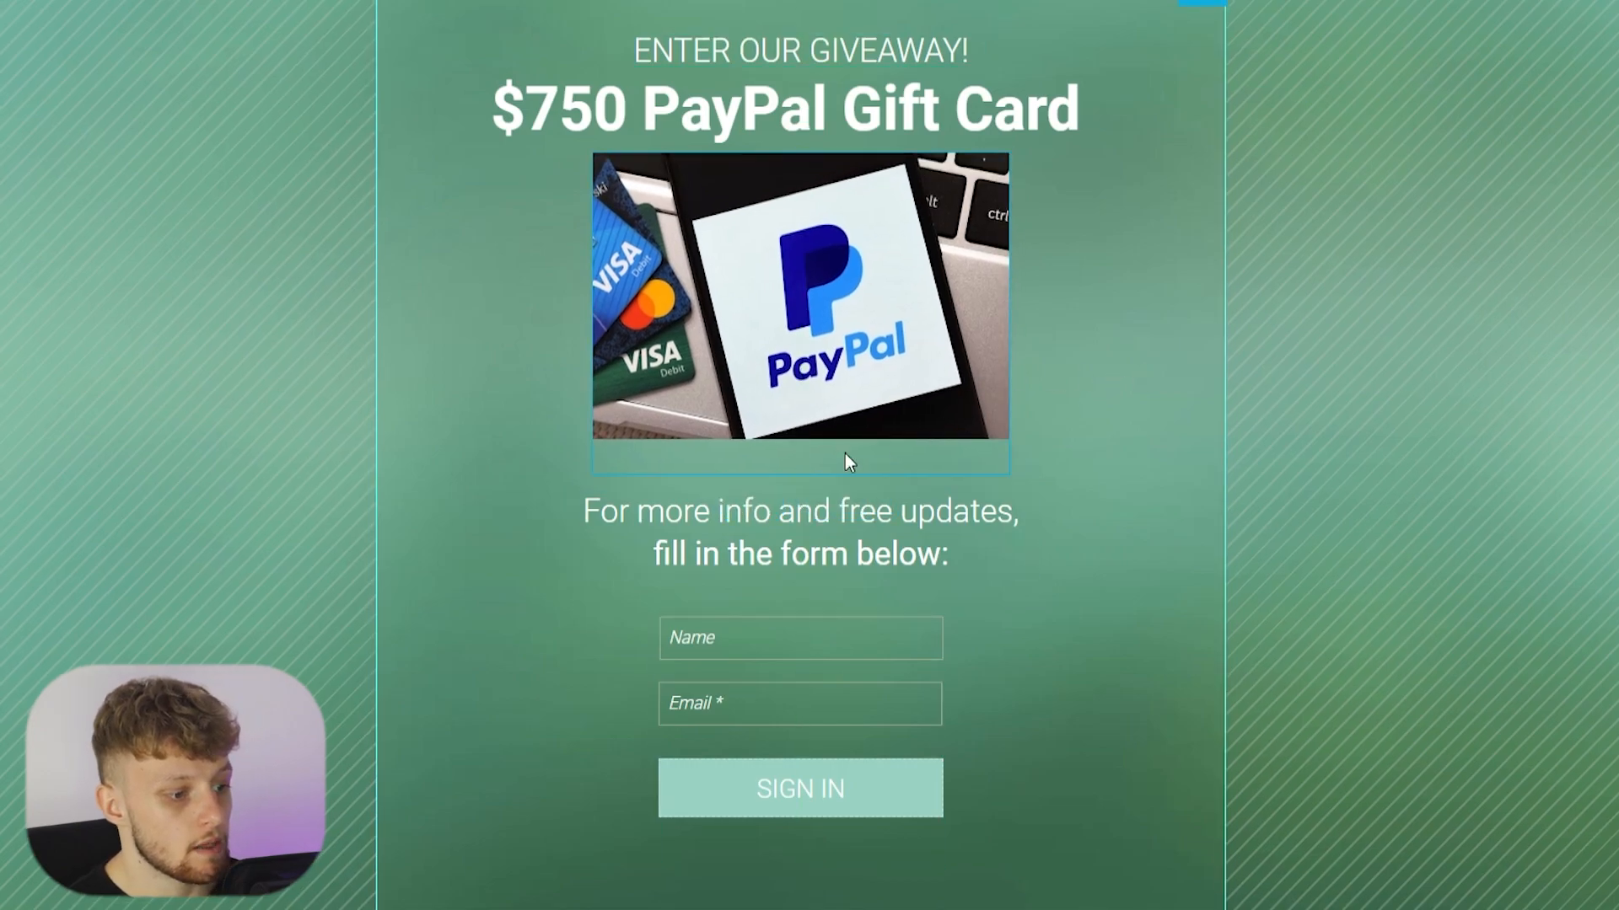
- Replace the "For more info and free updates" text with "Enter for a change to win!" and move it up beneath the PayPal picture
click(887, 544)
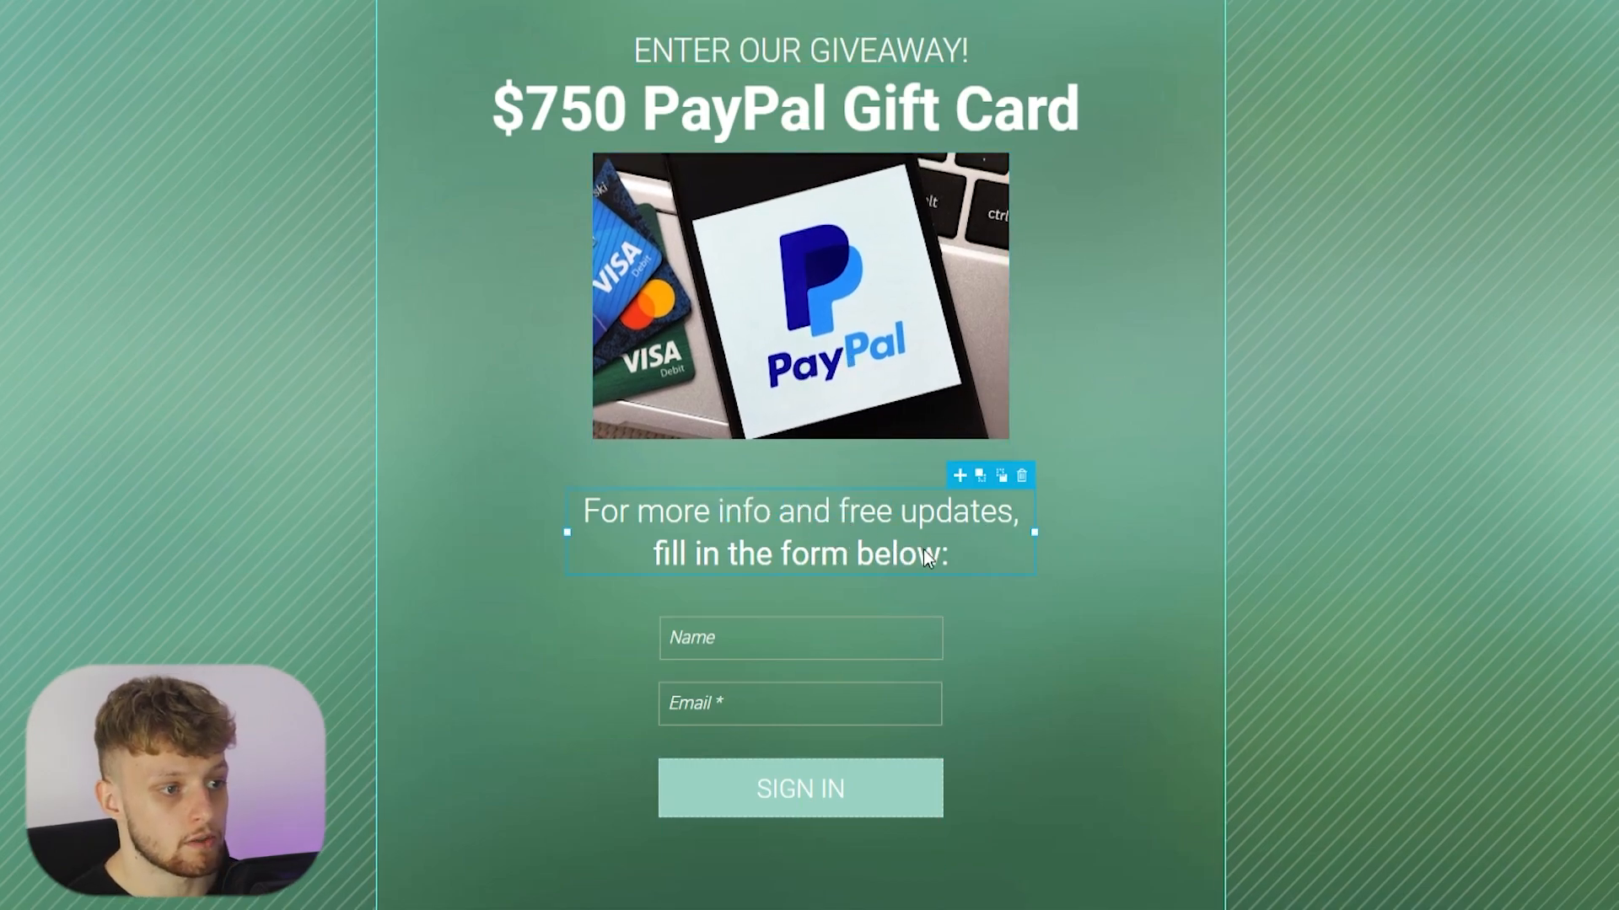
double_click(922, 553)
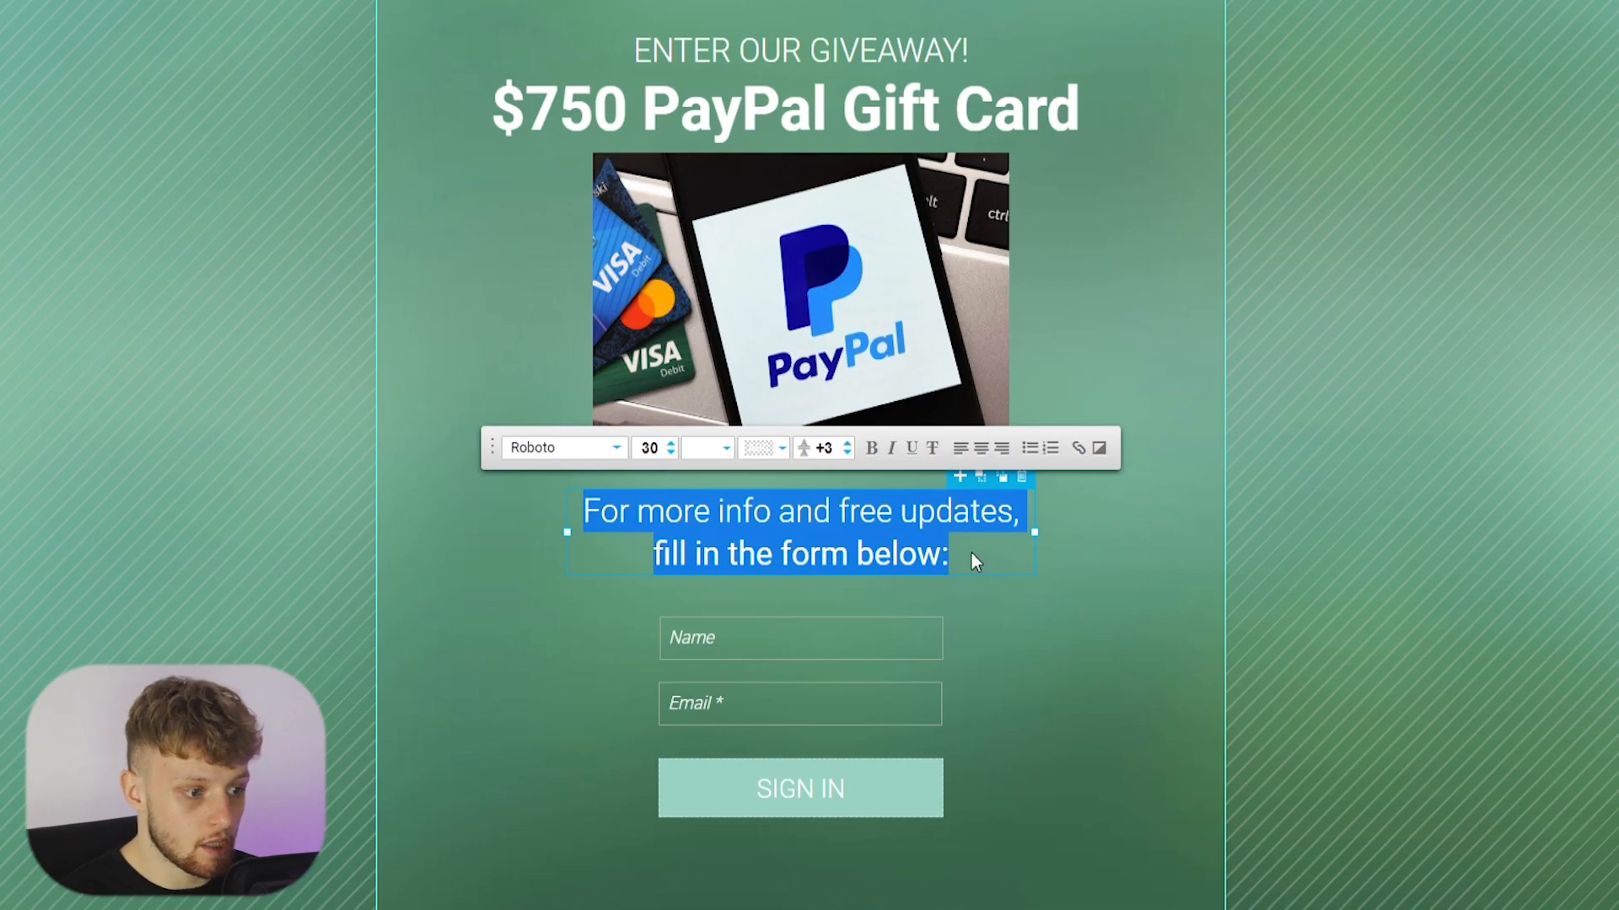
key(BackSpace)
text(Enter for a change to win!)
click(971, 553)
drag(856, 511, 857, 488)
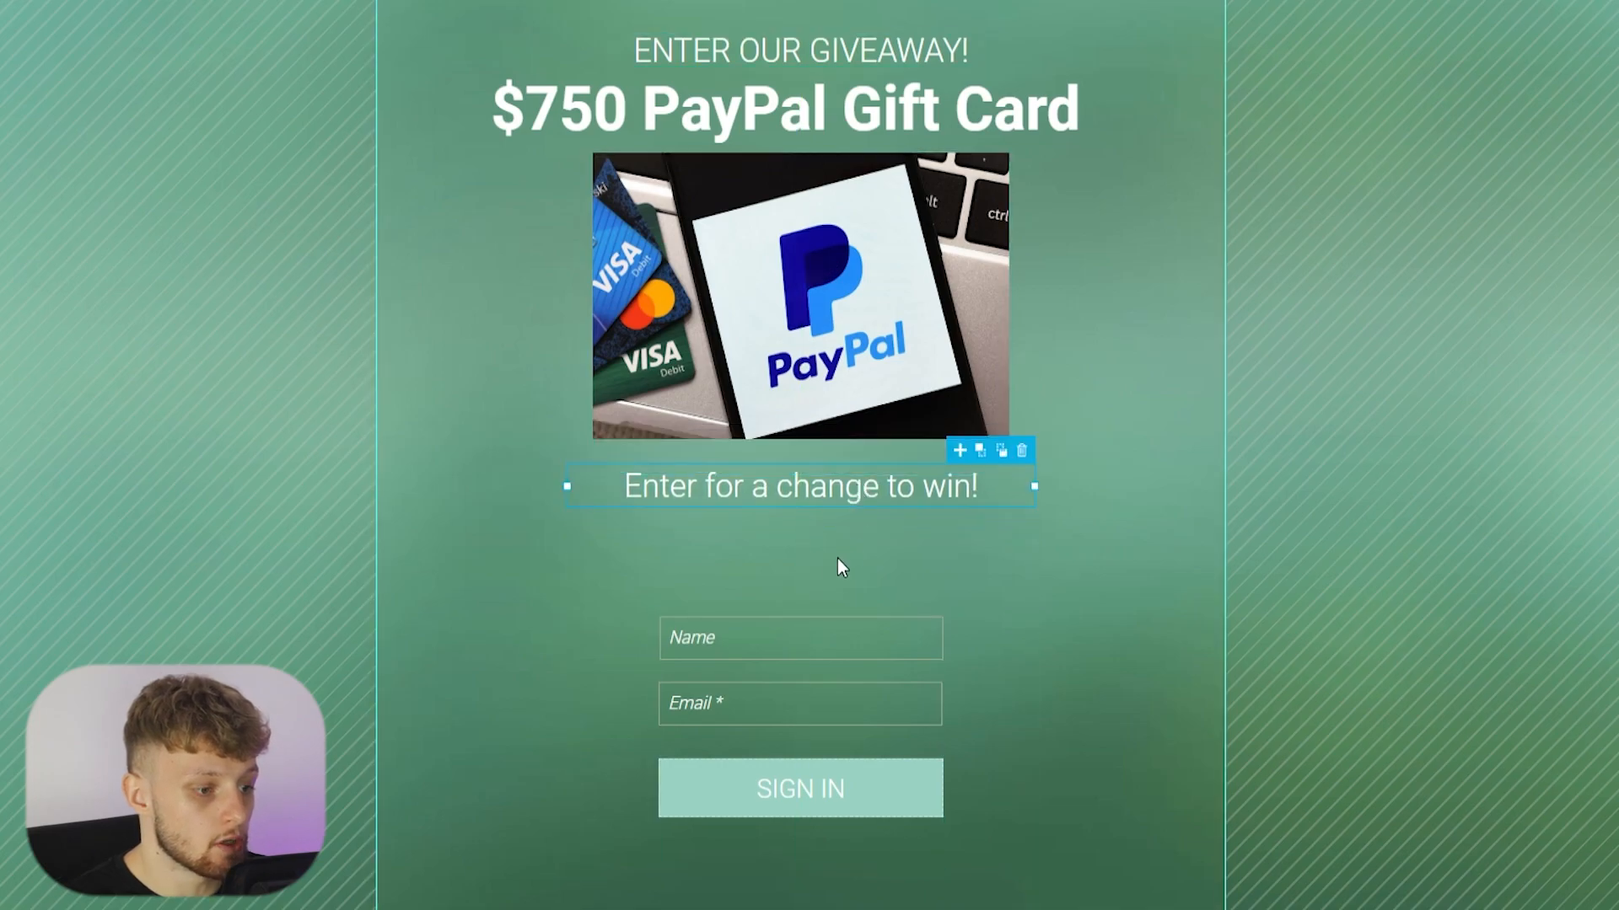
- Move the name and email form with its button up directly beneath the "Enter for a change to win!" text
click(805, 646)
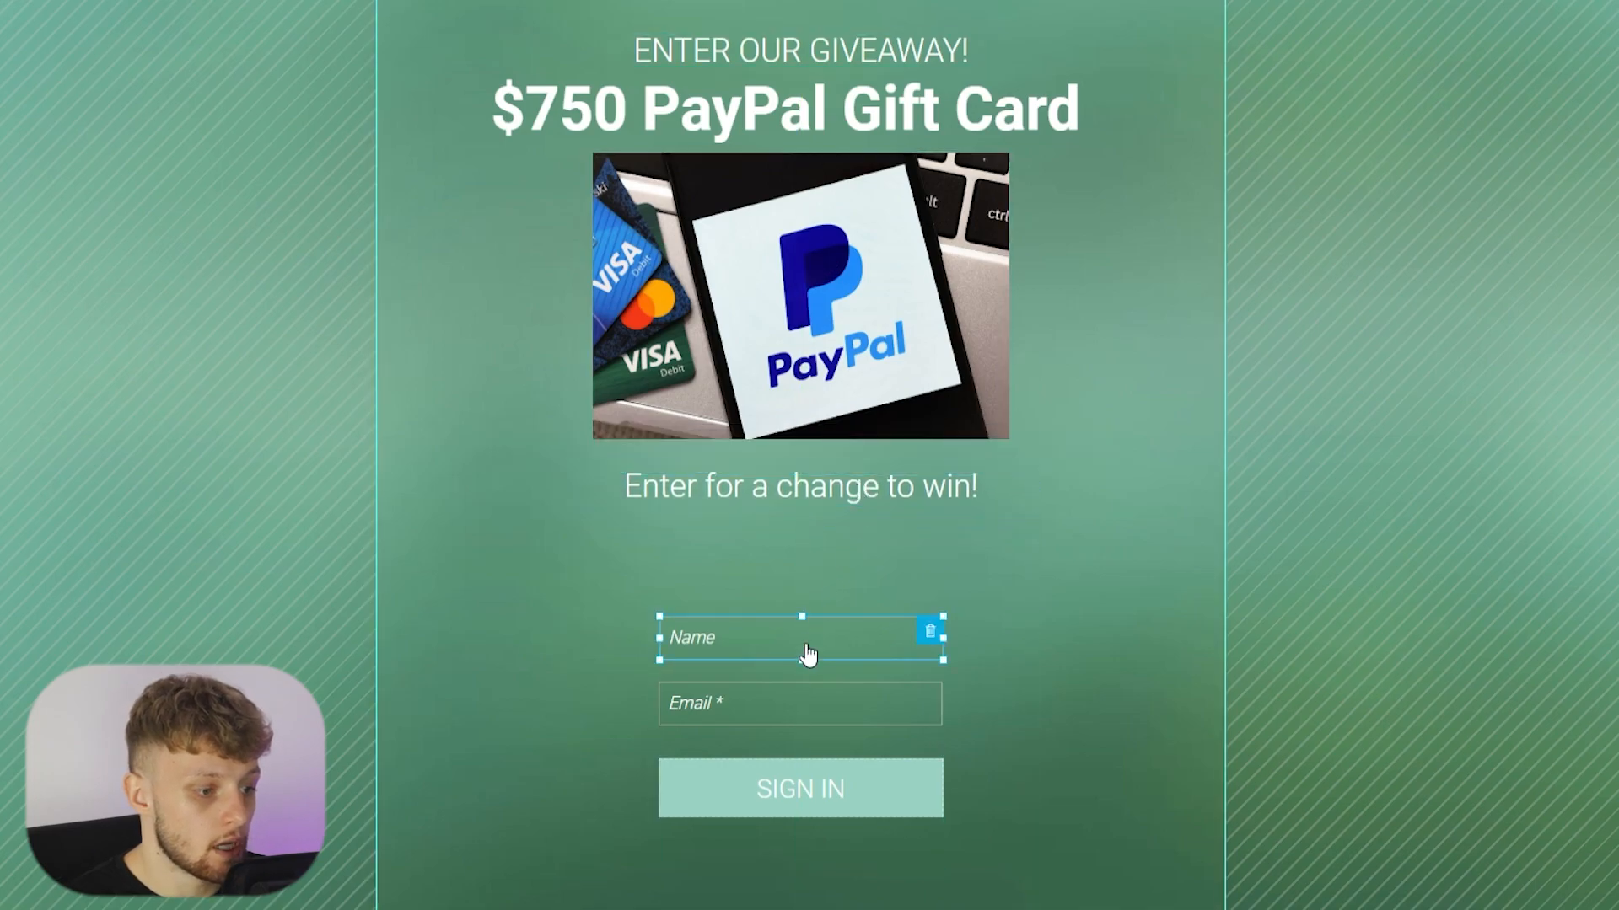
click(901, 837)
drag(900, 836, 907, 768)
- Change the form button's label from "SIGN IN" to "ENTER NOW"
click(840, 710)
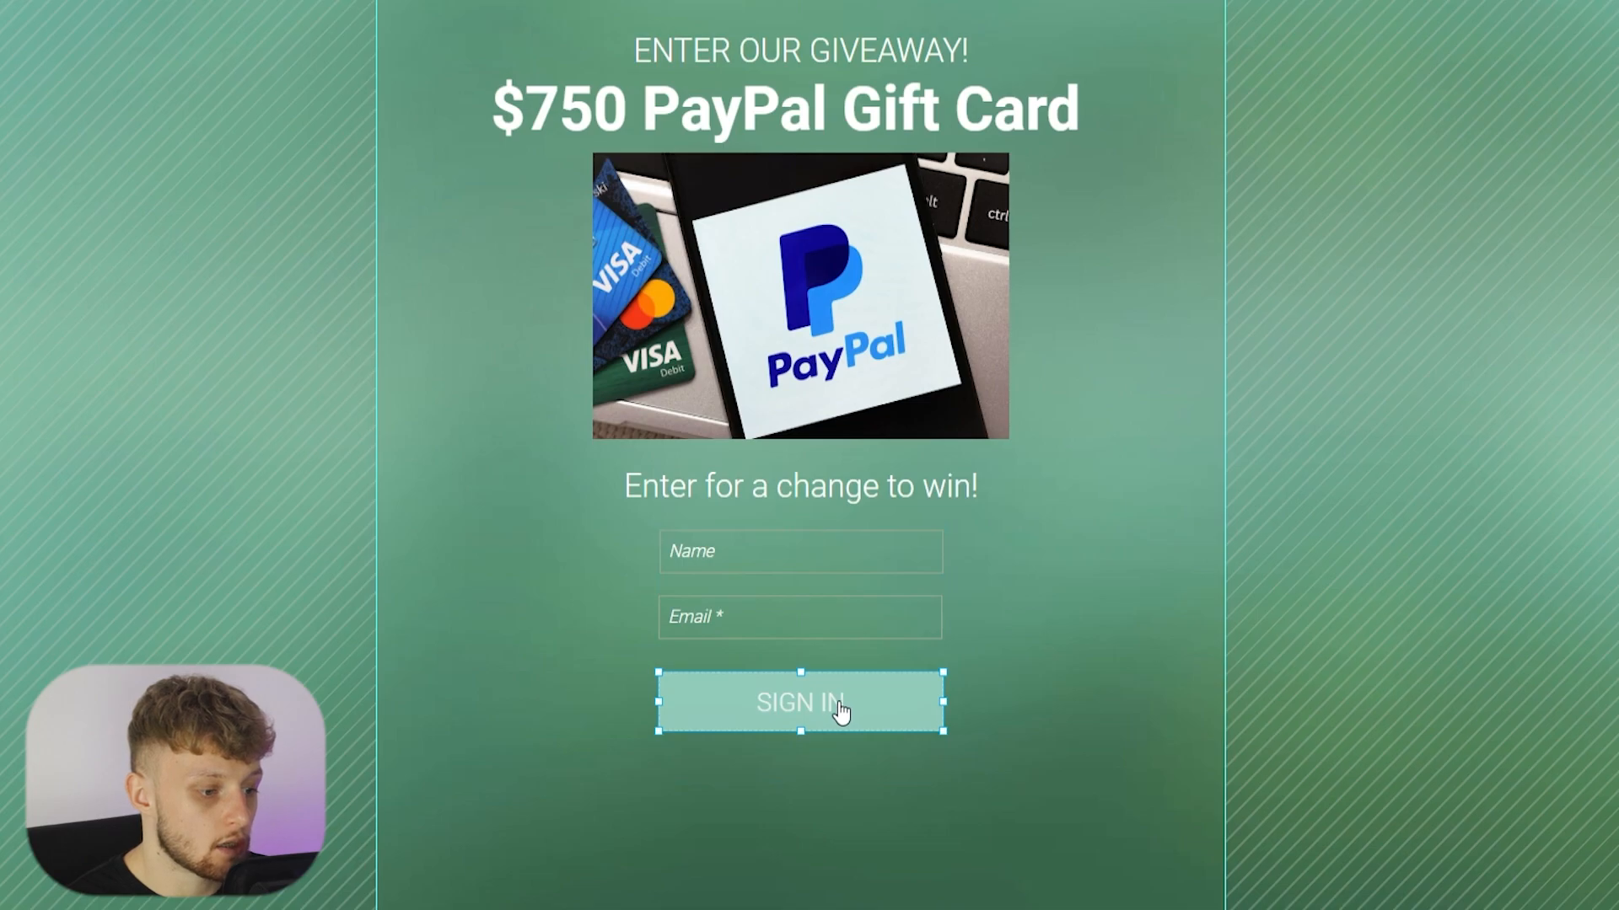
double_click(842, 711)
key(BackSpace)
text(ENTER NOW)
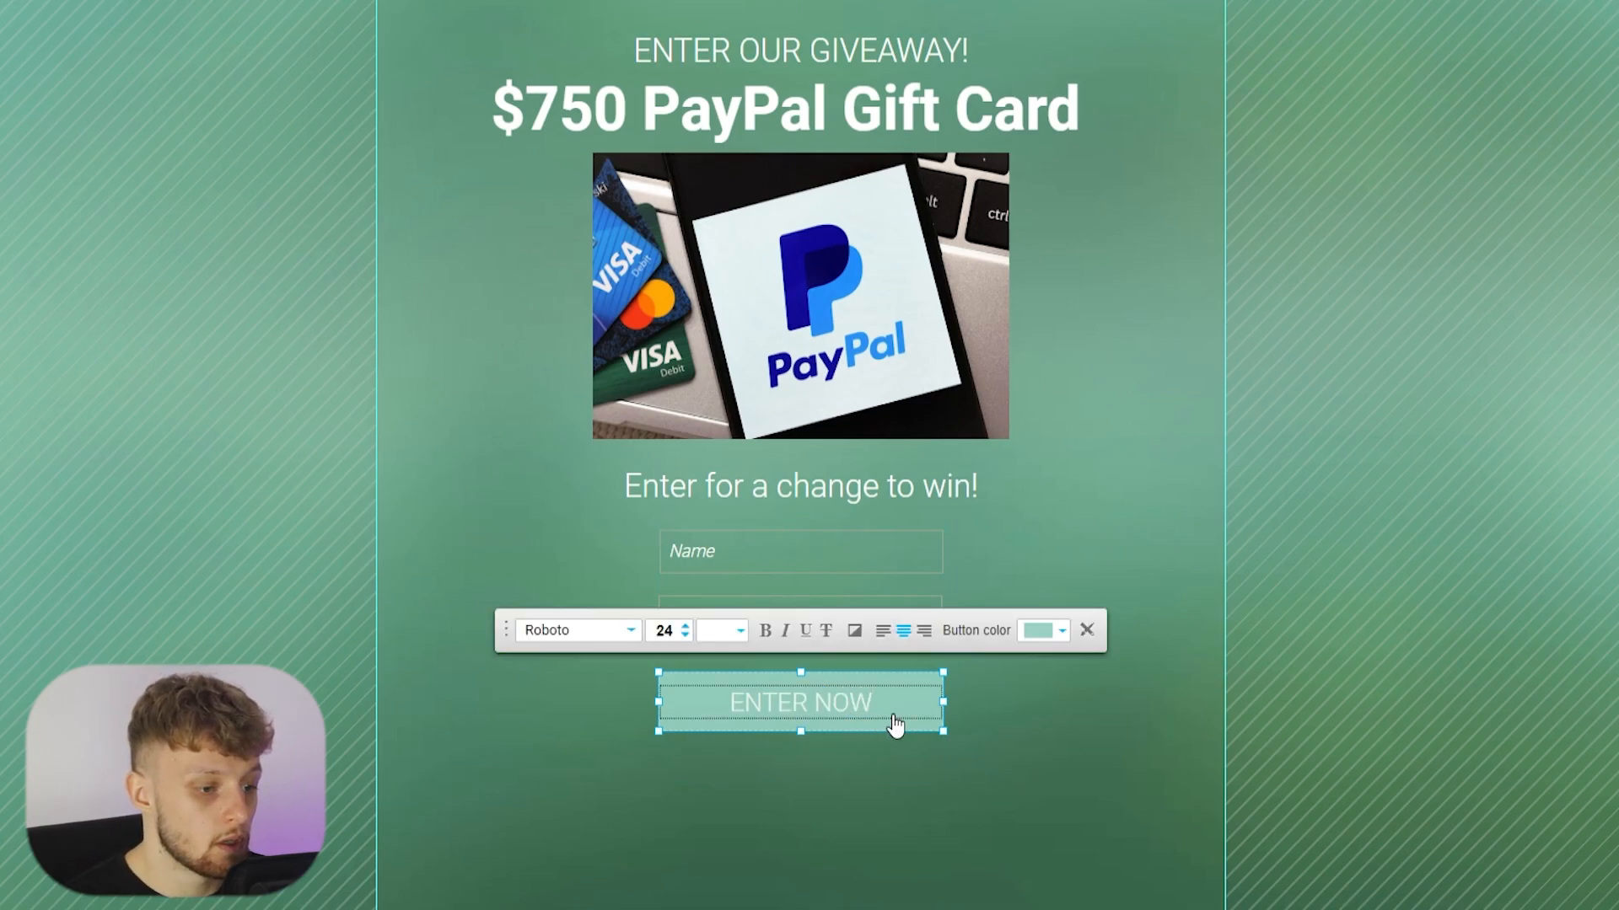
click(1413, 672)
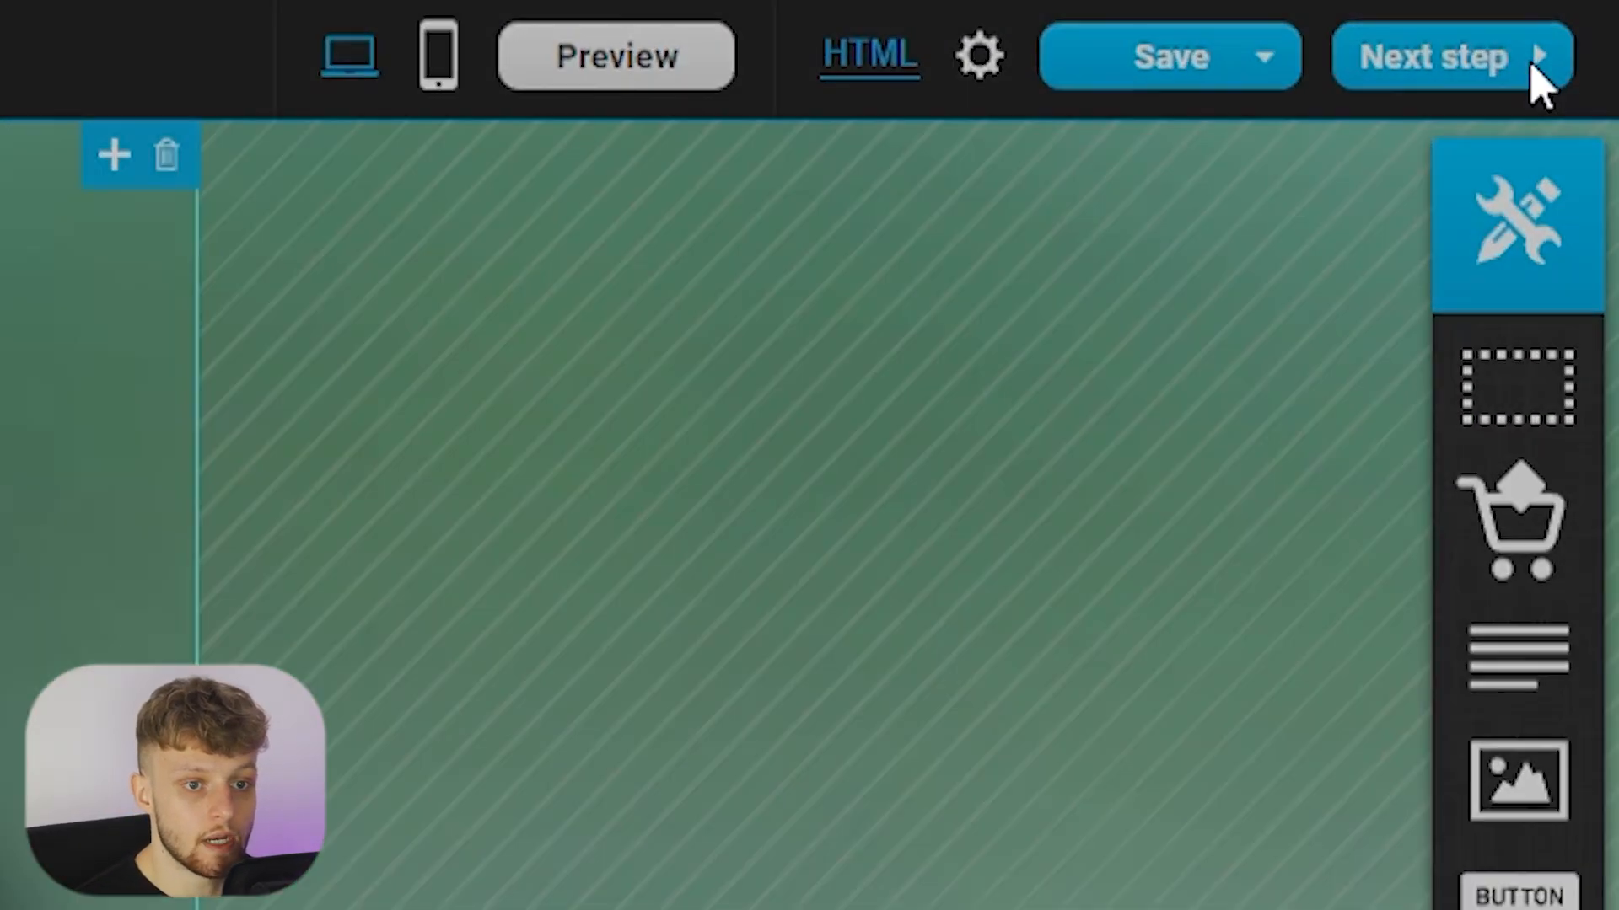
- Proceed to the landing page settings and exclude the page from search engine indexing
click(1539, 68)
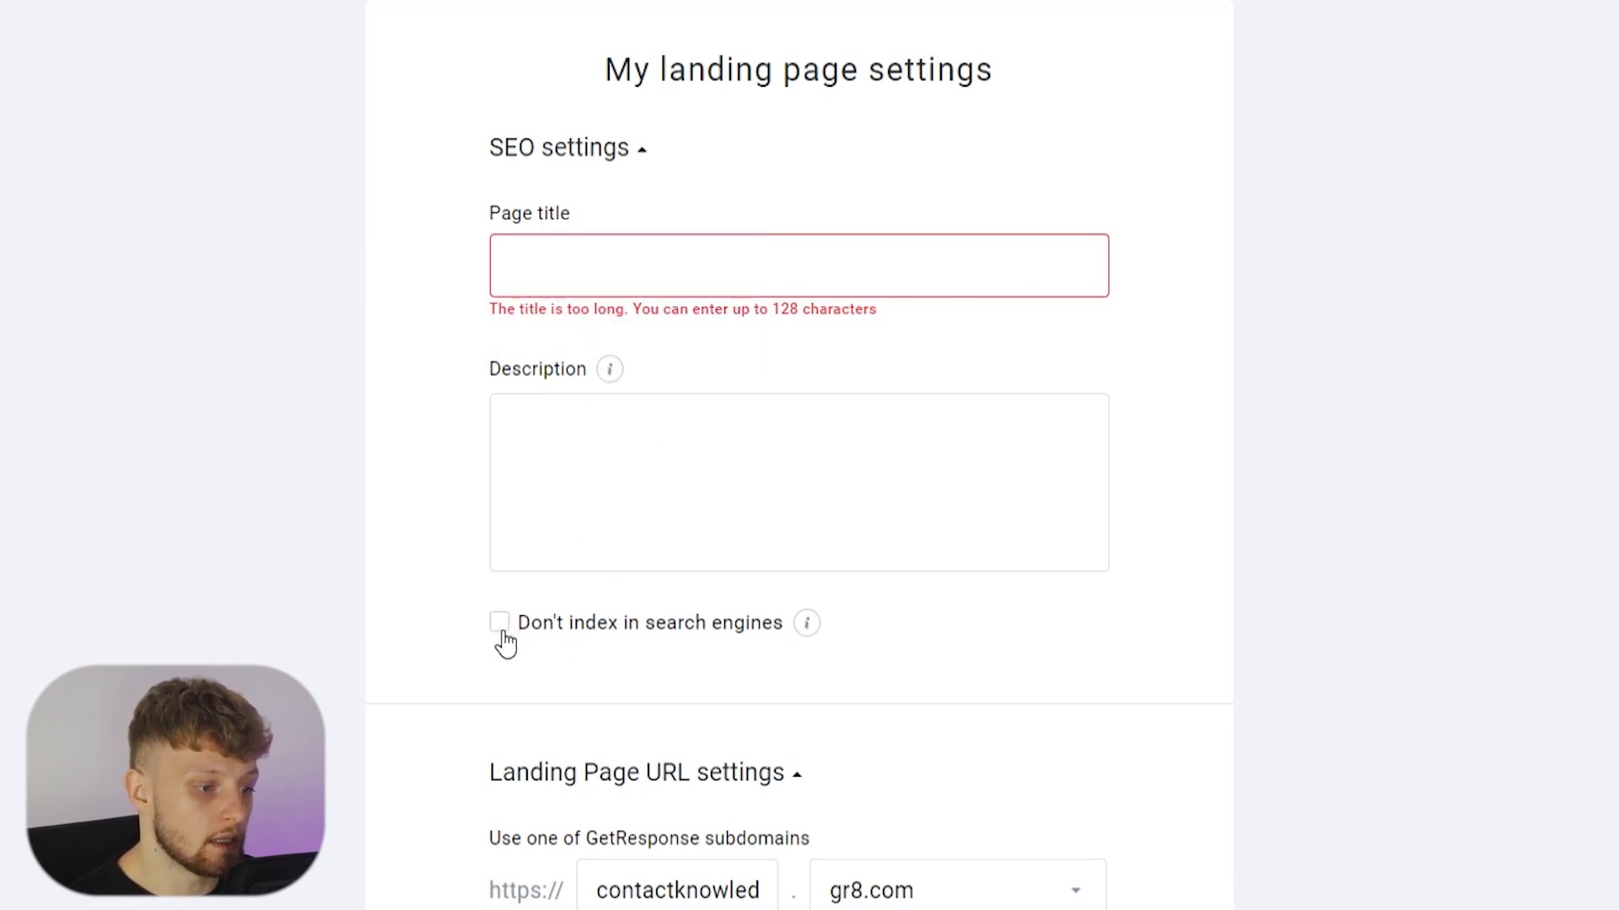
click(540, 289)
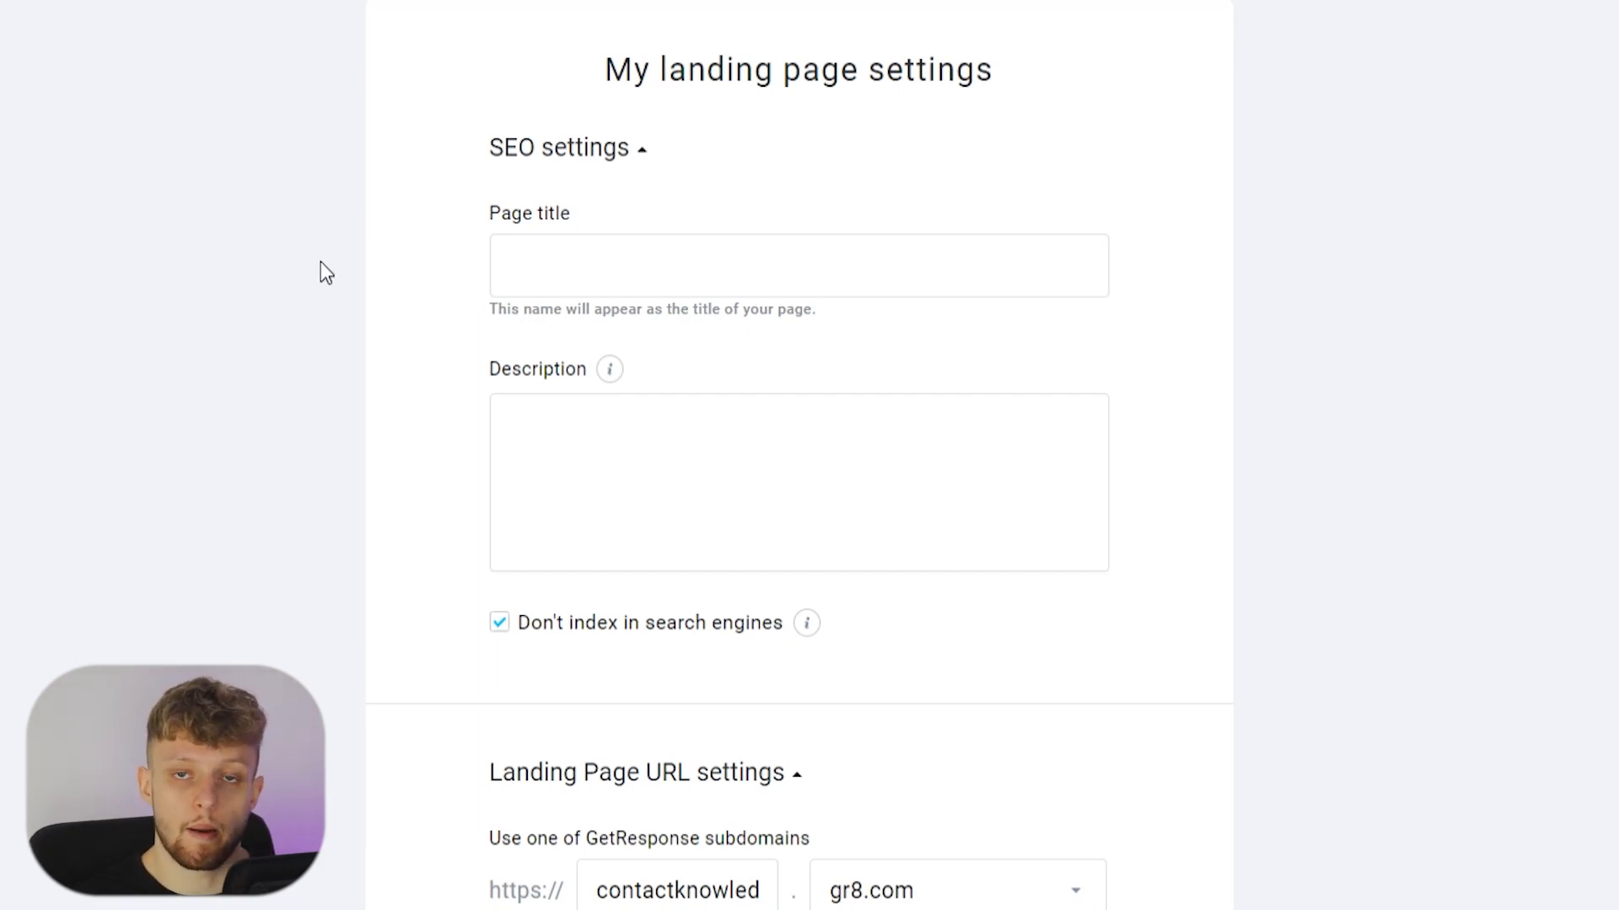
- Set both the page title and the description of the landing page to "$750 PayPal Giveaway"
click(662, 251)
text($750 PayPal Giveaway)
key(Tab)
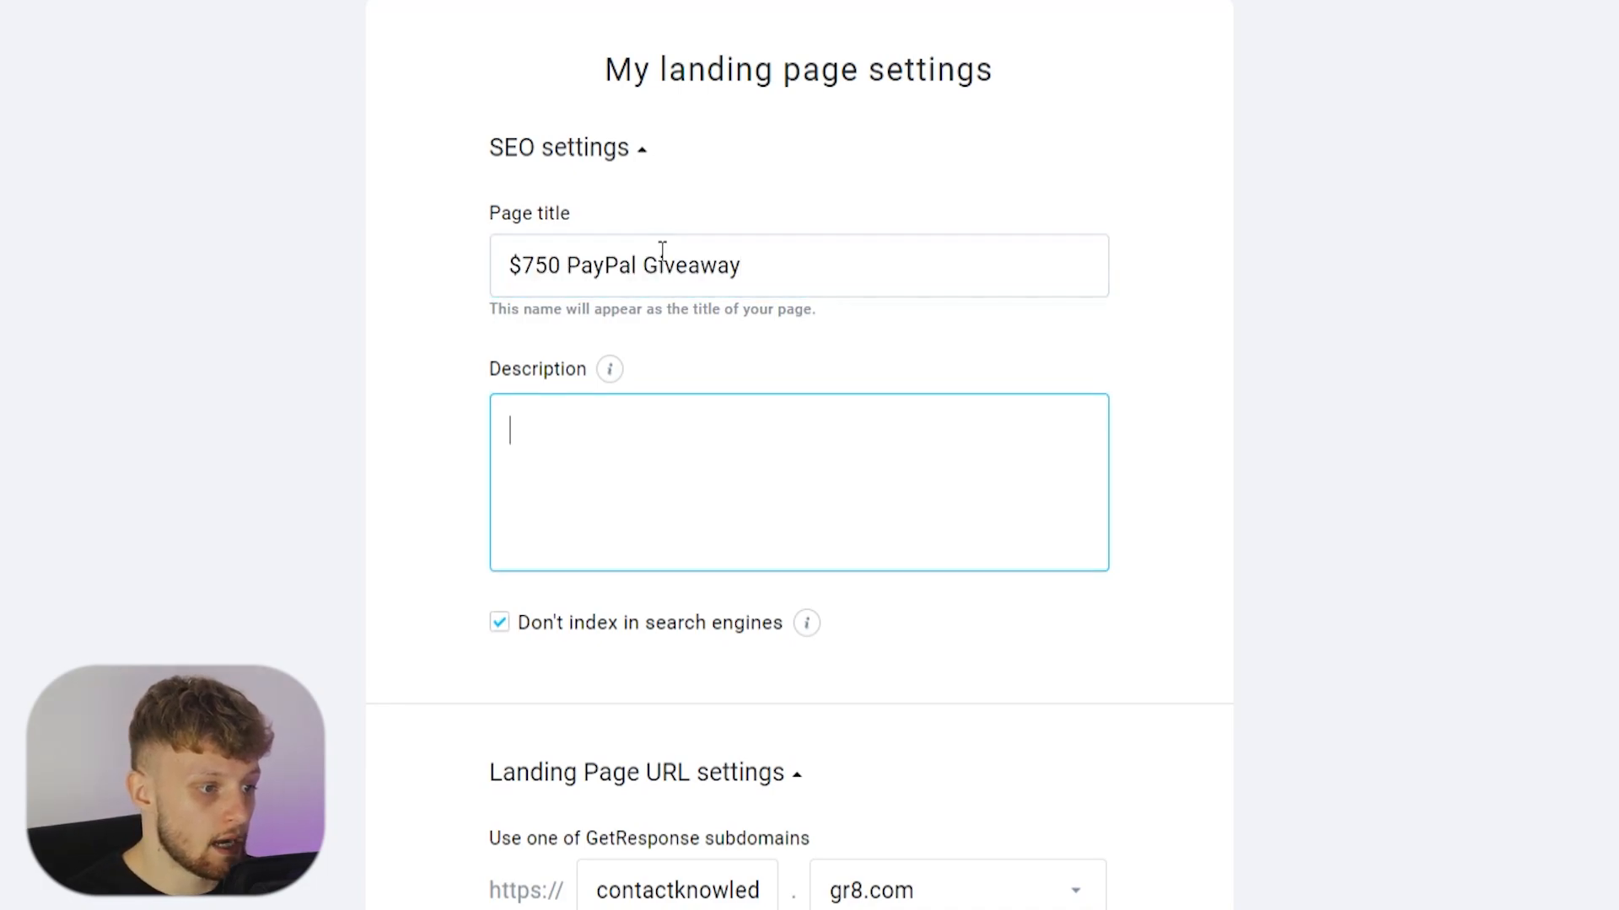
triple_click(694, 260)
key(ctrl+c)
click(878, 423)
key(ctrl+v)
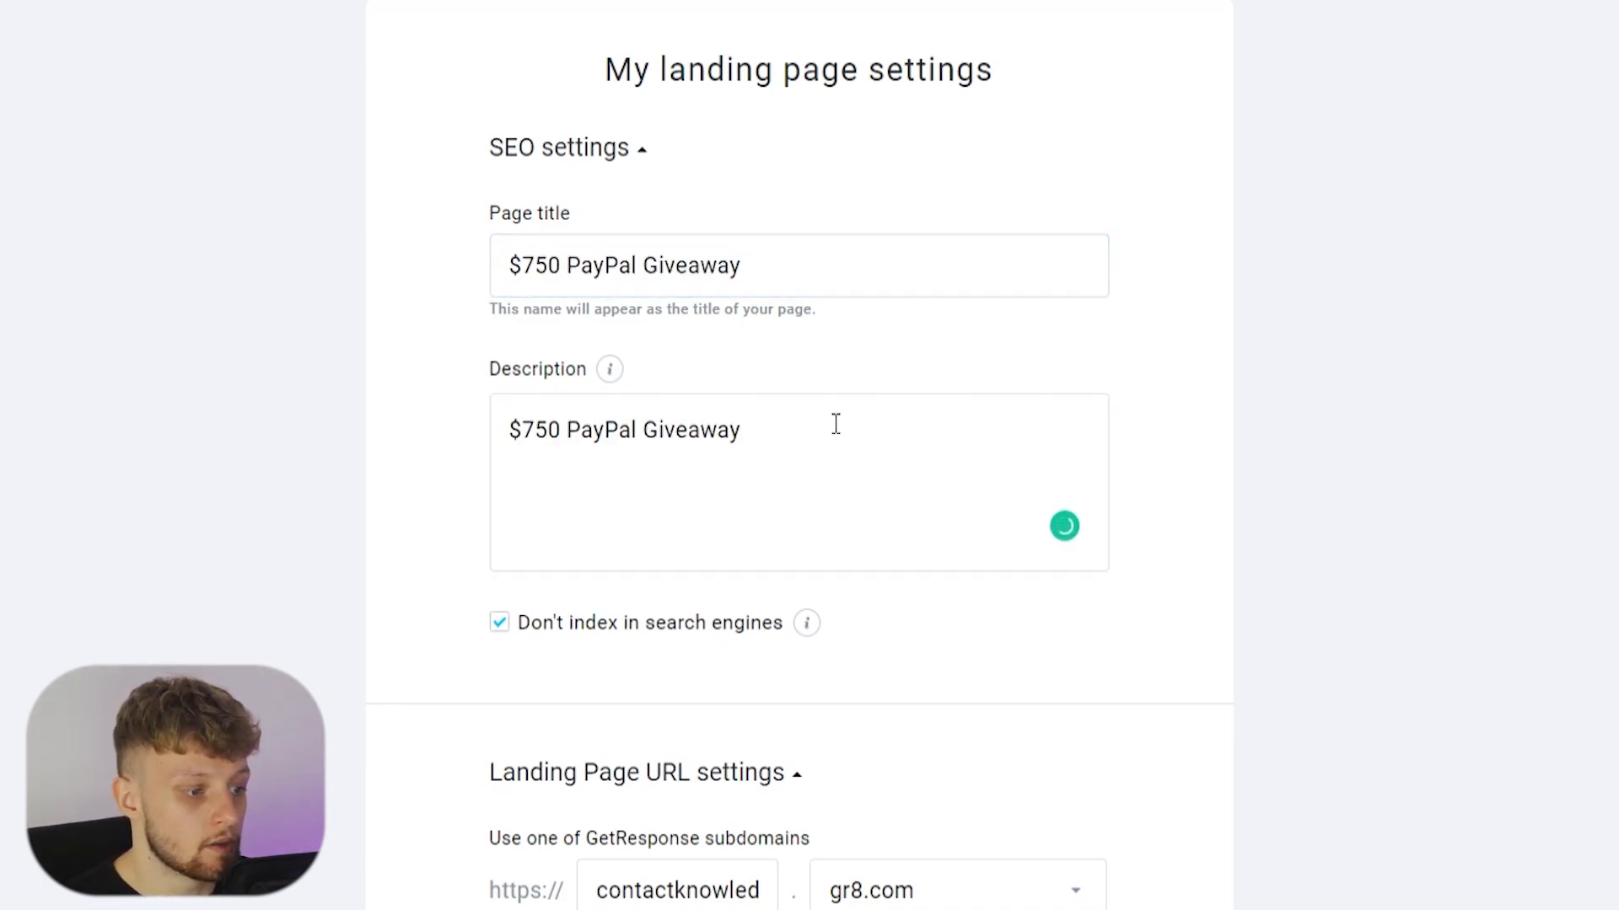
- Look through the landing page URL and subscription settings, including the contact list, opt-in, cycle day and thank-you page options
scroll(912, 363, down, 2)
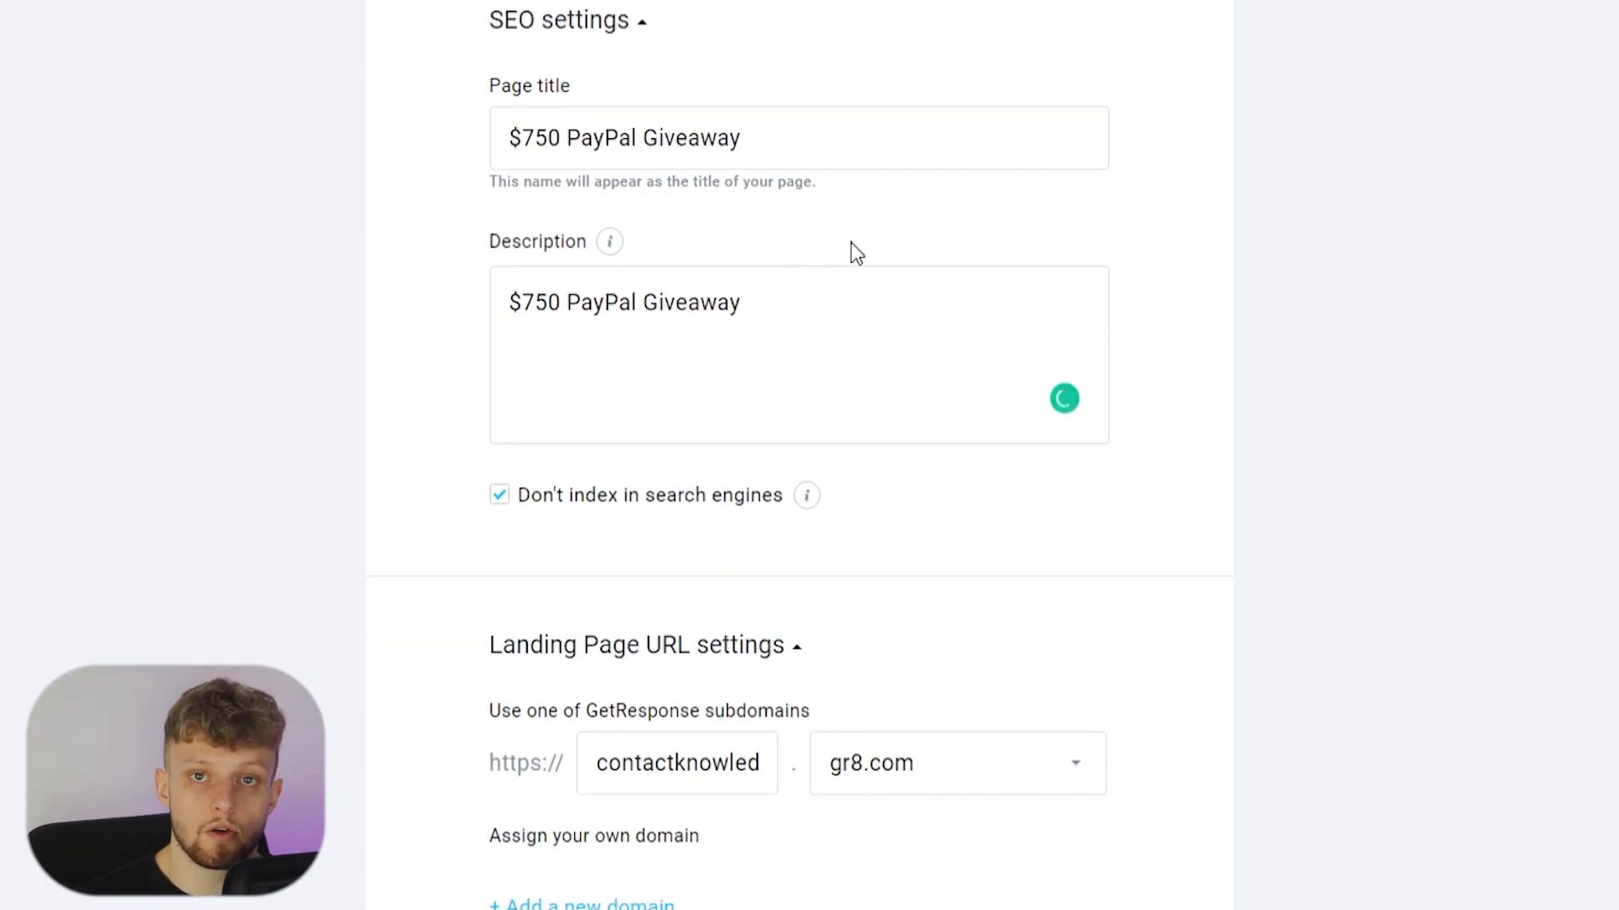
scroll(847, 241, down, 2)
scroll(834, 337, up, 4)
scroll(824, 405, down, 15)
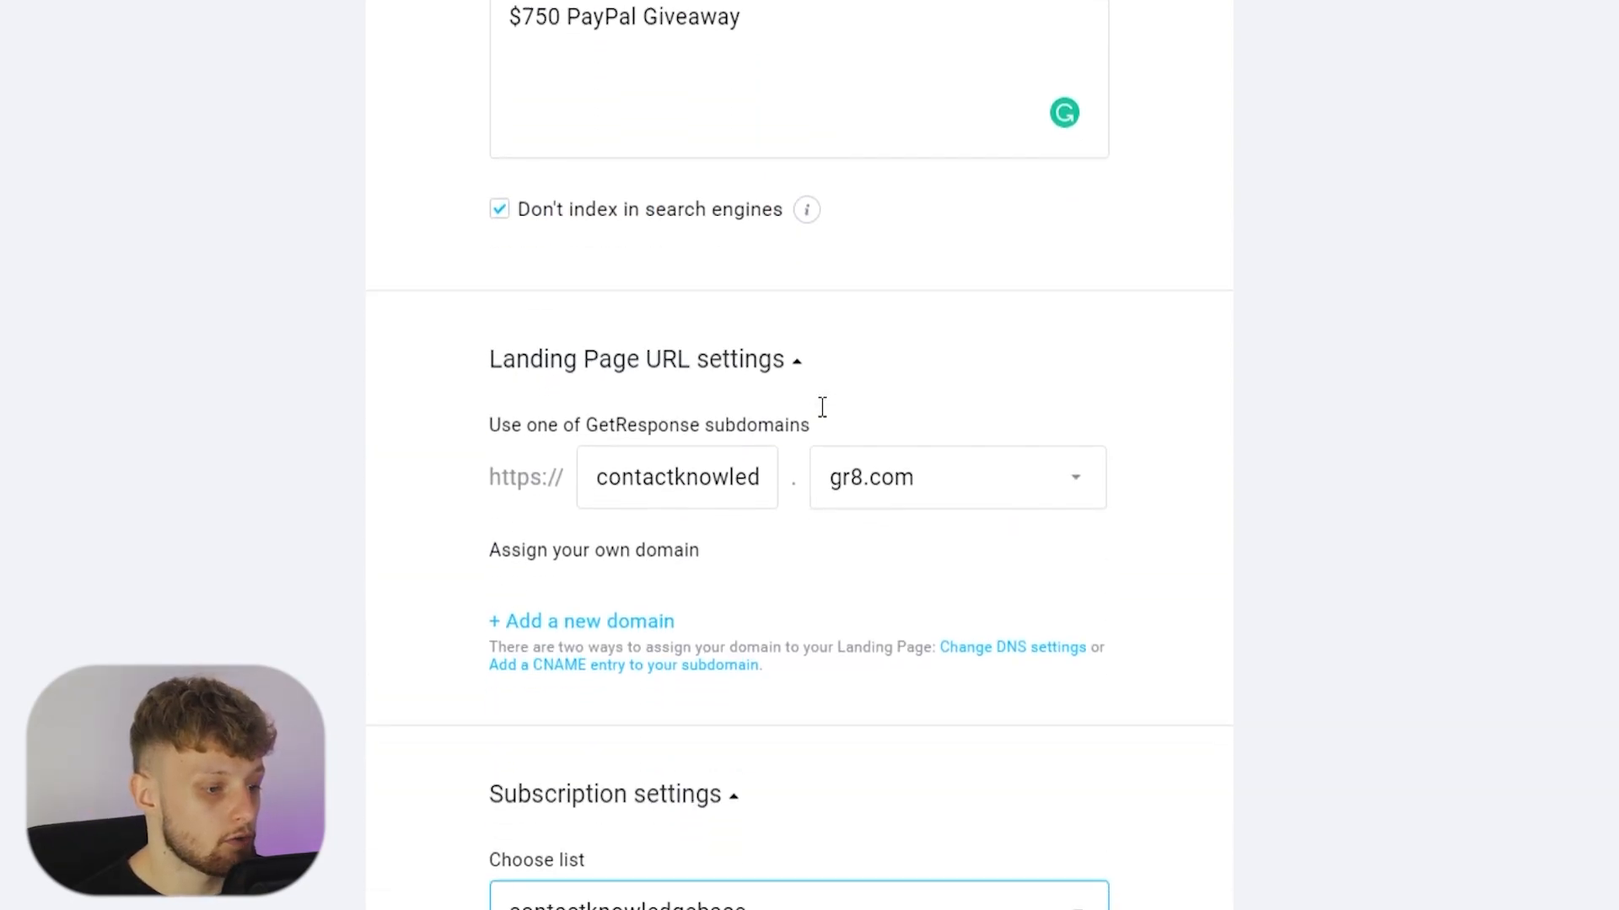
click(666, 193)
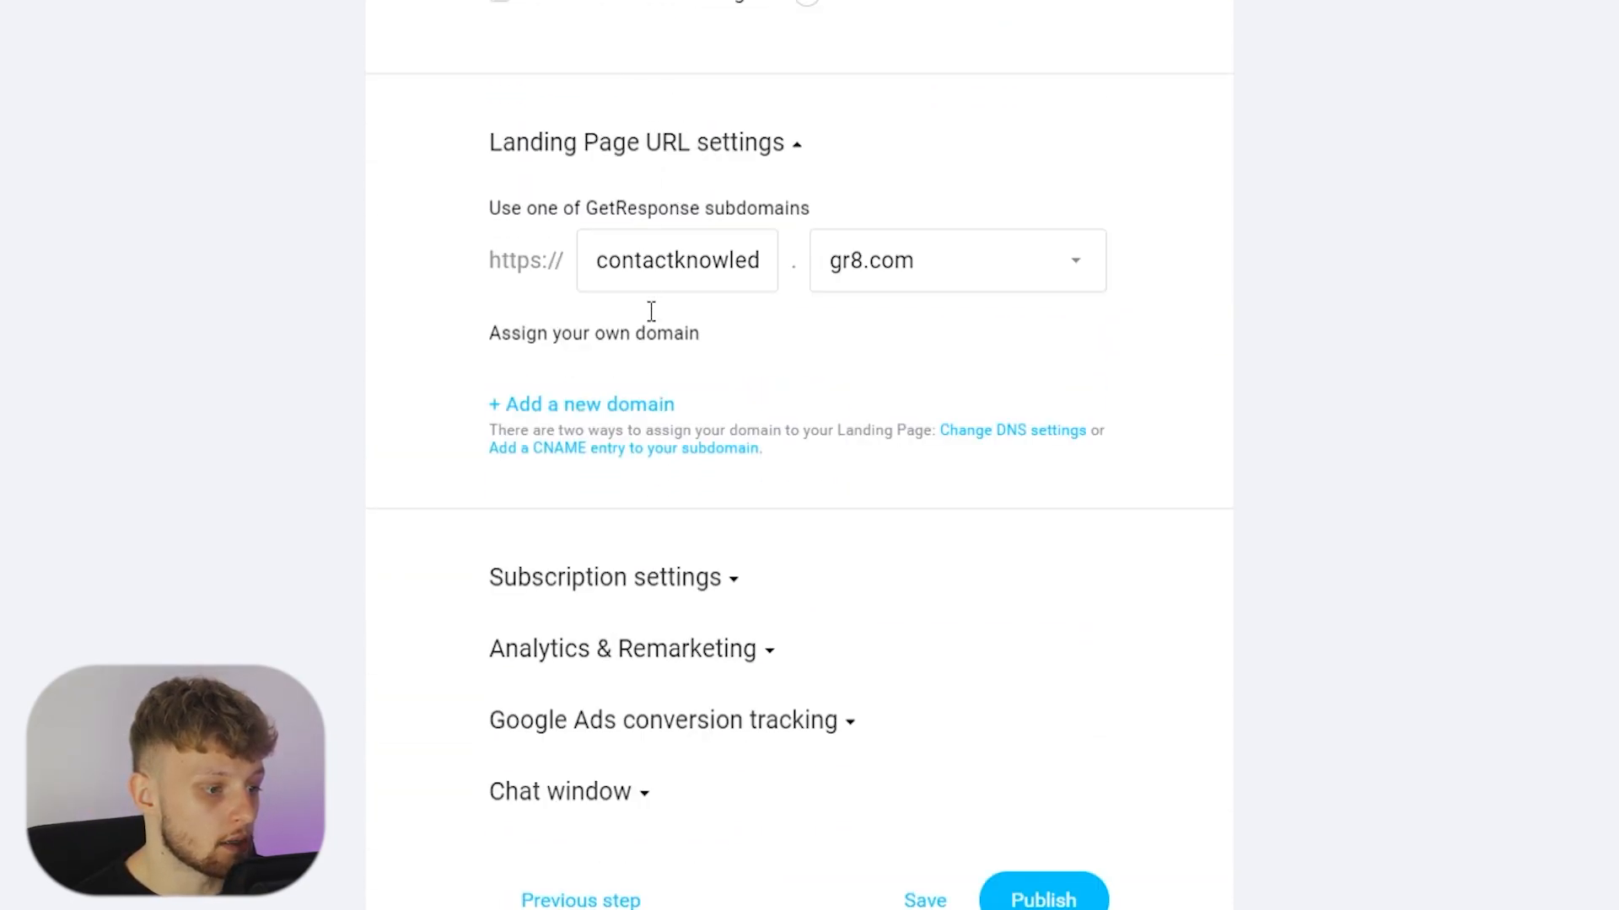
scroll(647, 751, up, 2)
click(666, 712)
scroll(650, 603, down, 8)
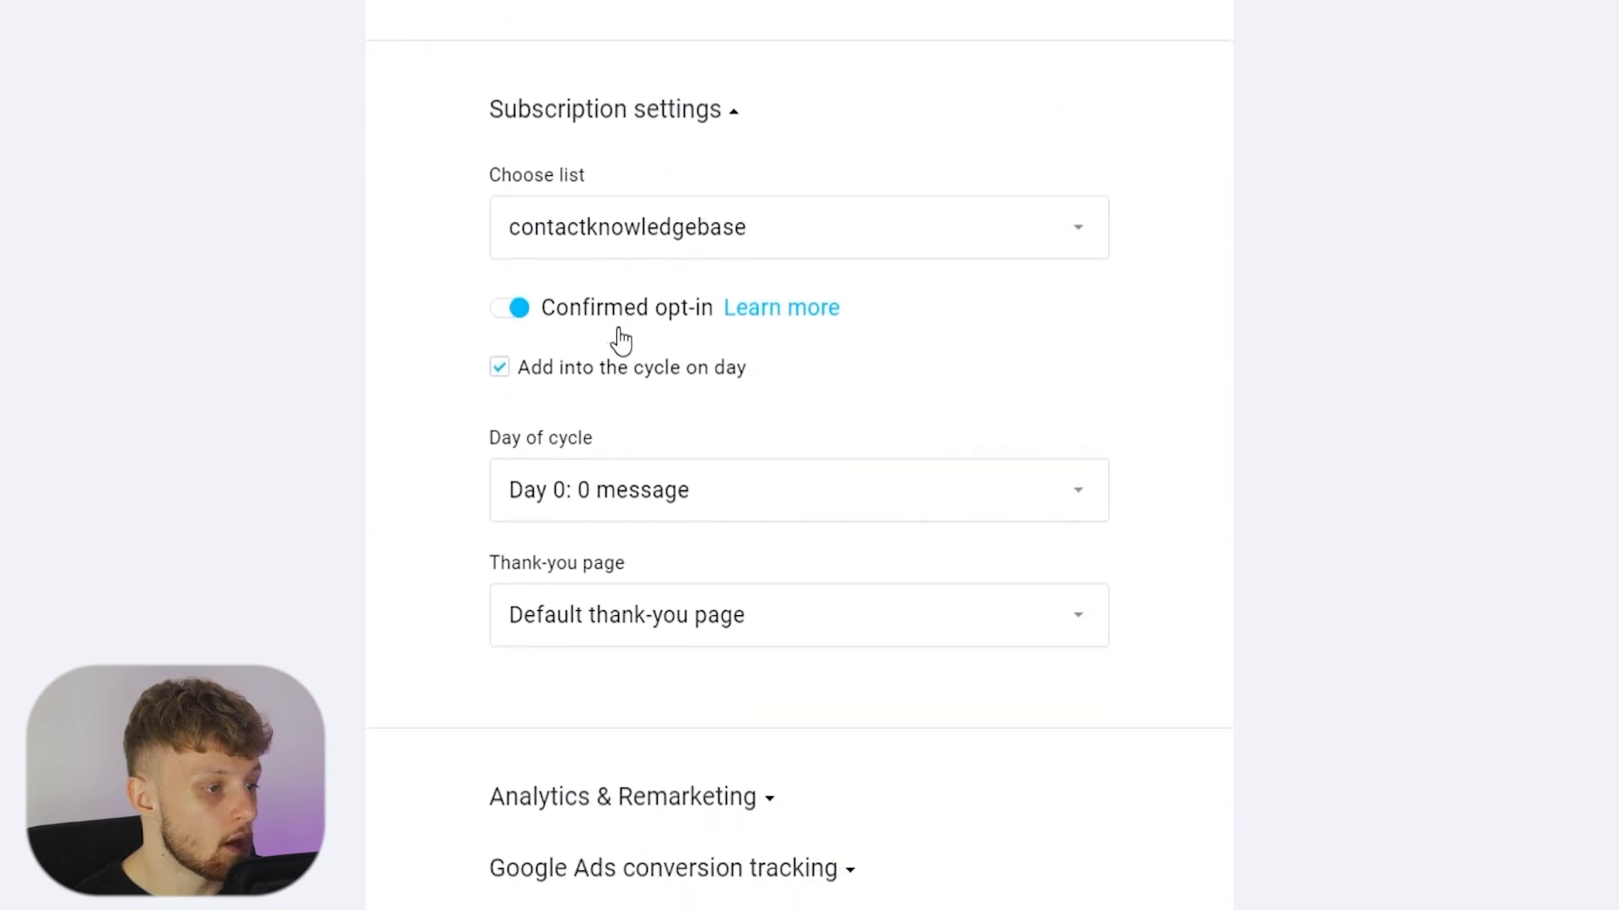
scroll(621, 340, down, 2)
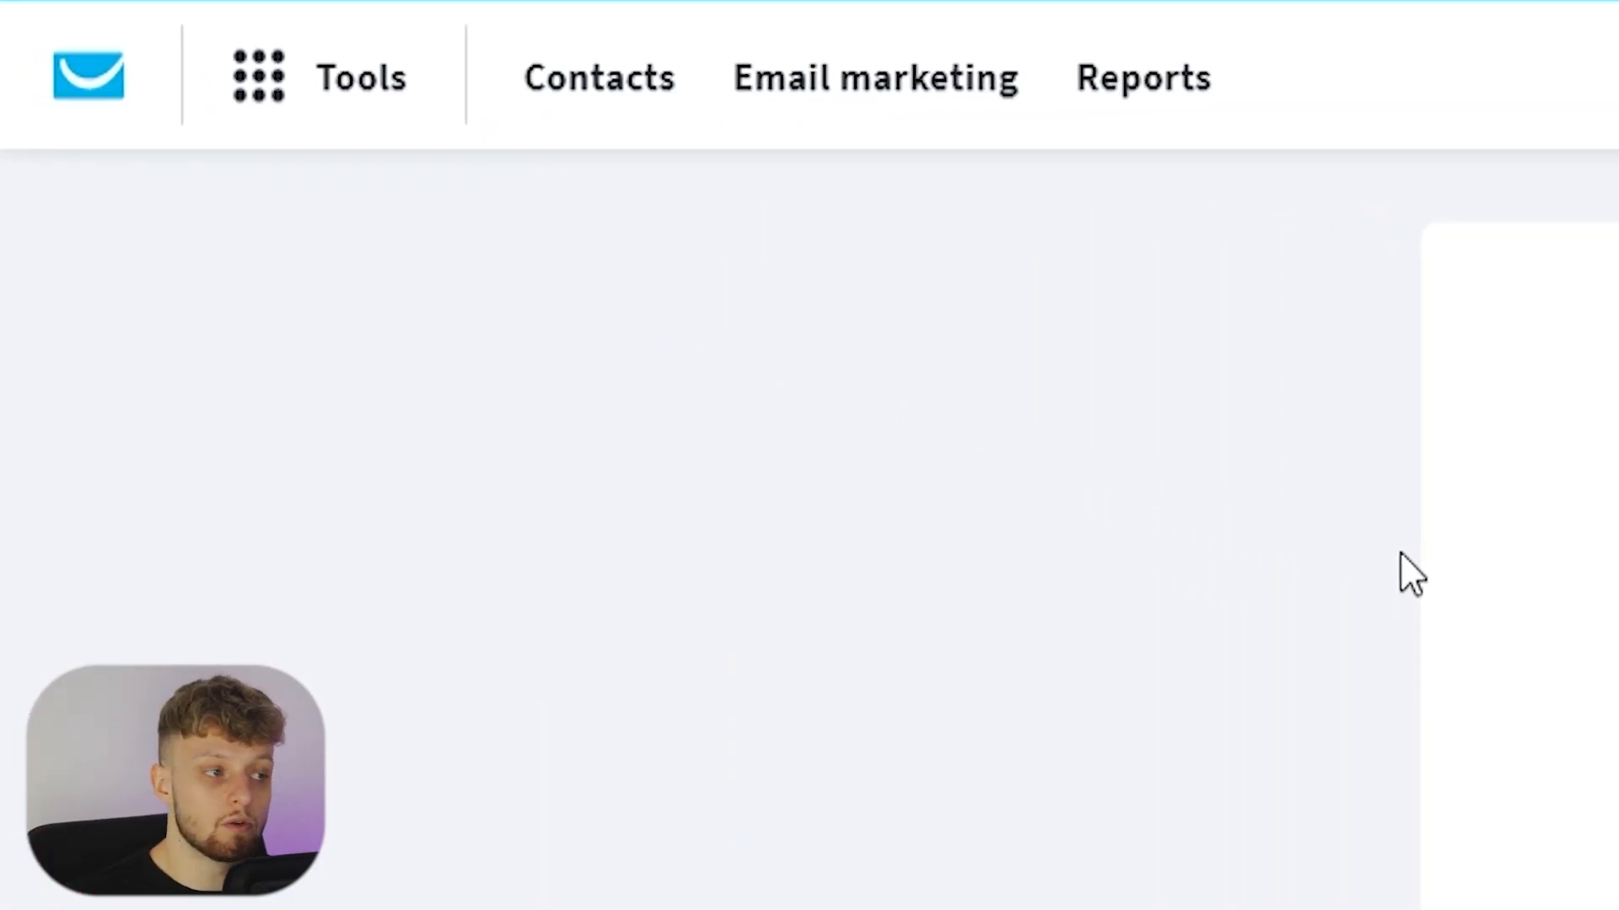
- Open the GetResponse contact lists page in a separate browser tab
right_click(71, 66)
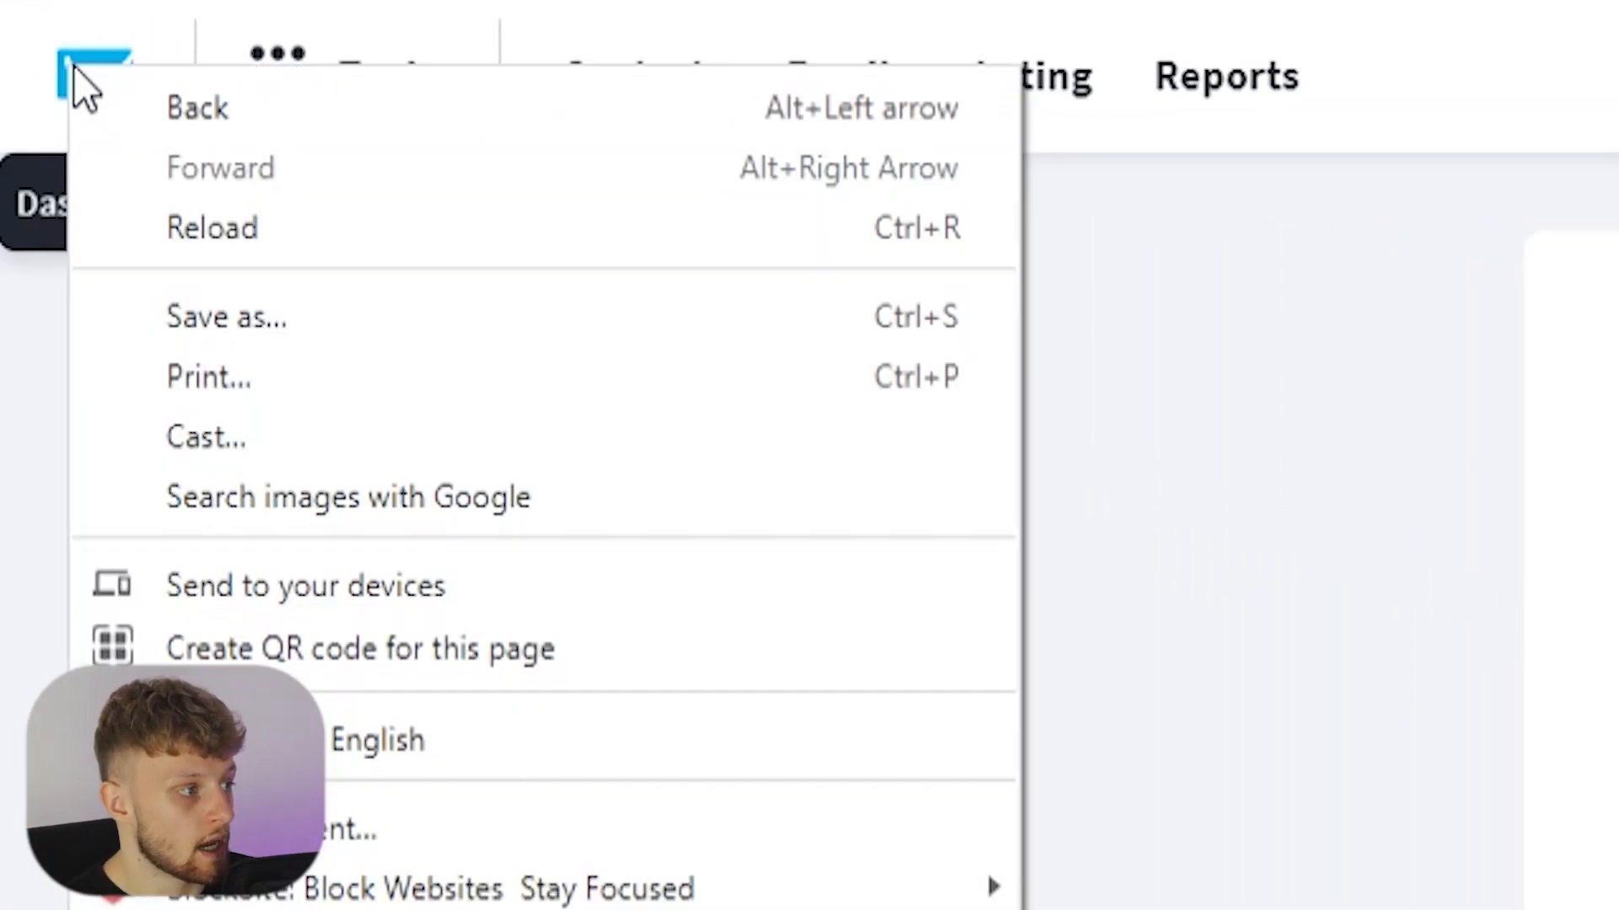
click(4, 757)
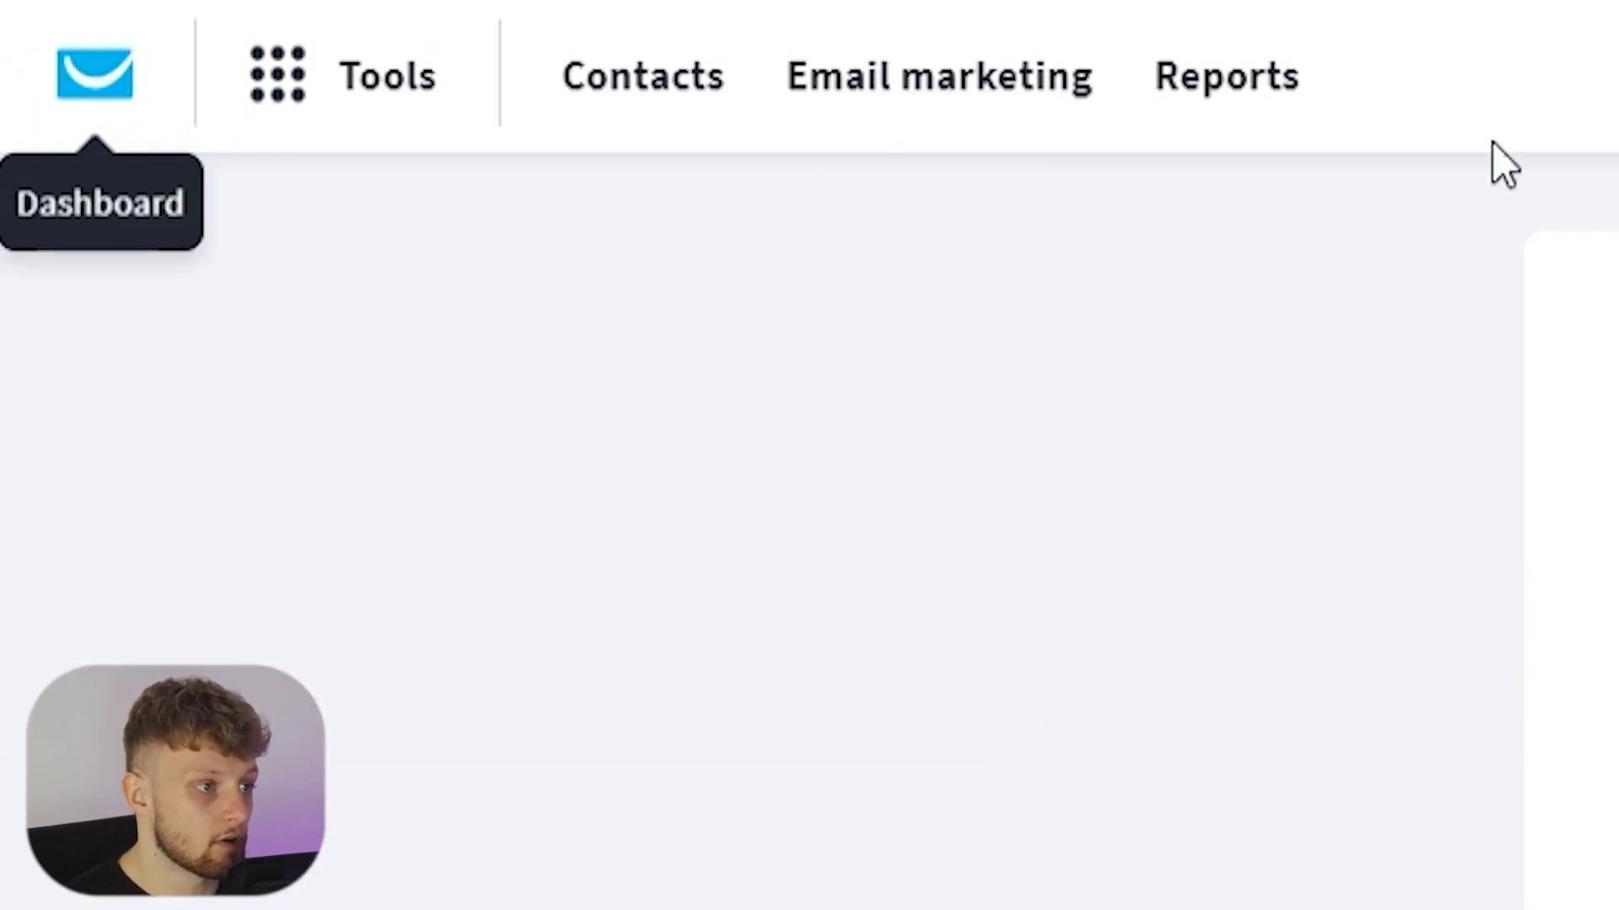
click(701, 1)
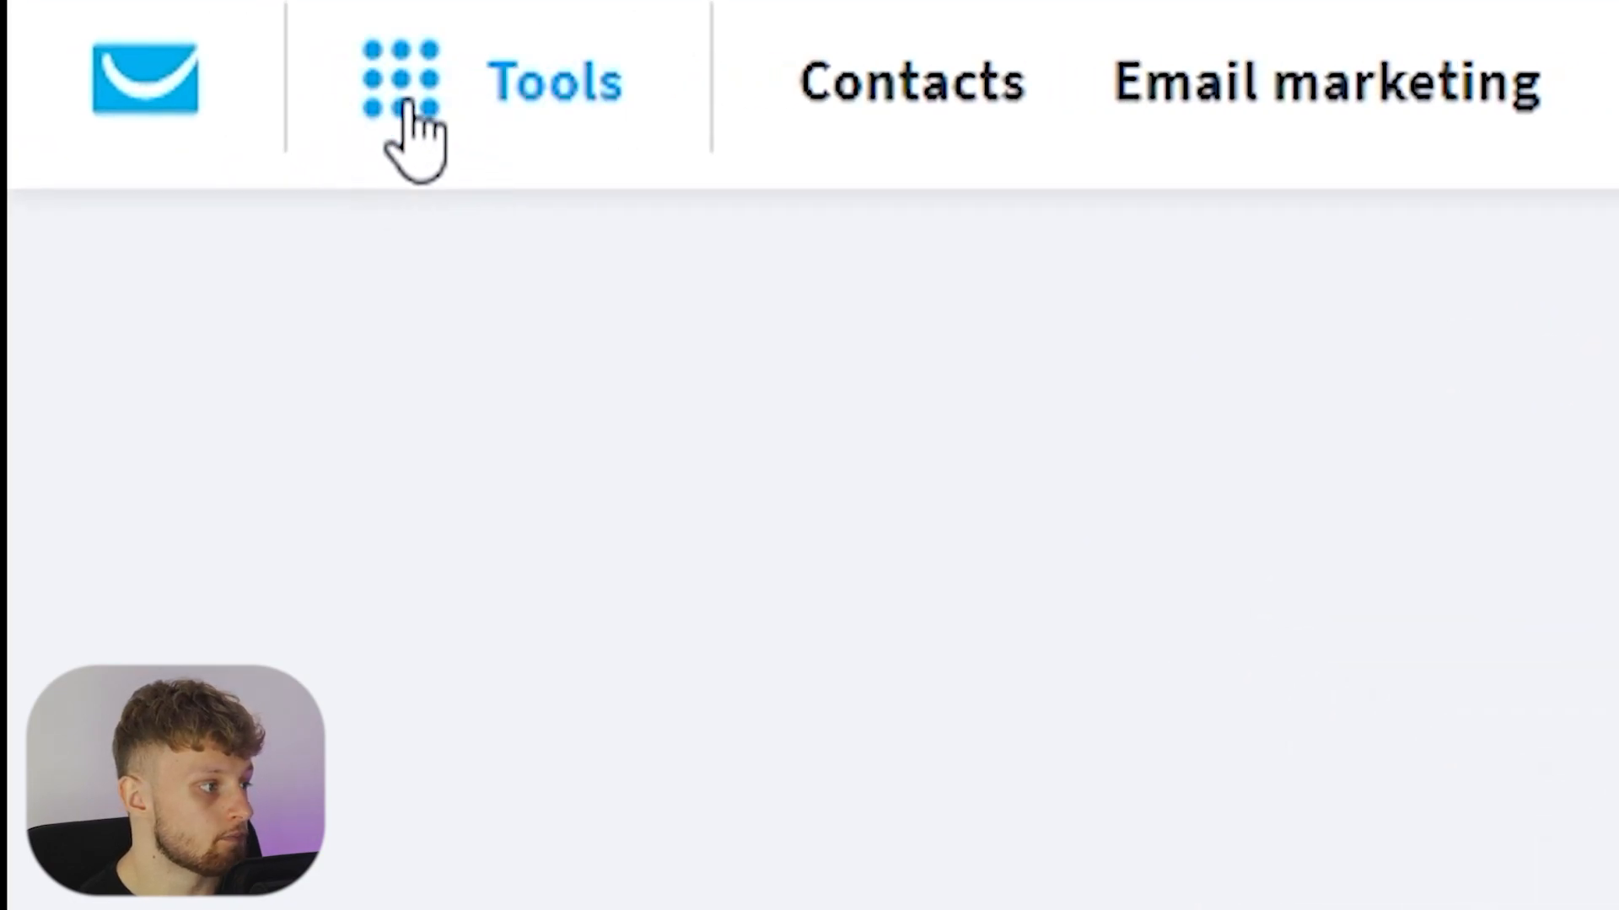
click(403, 110)
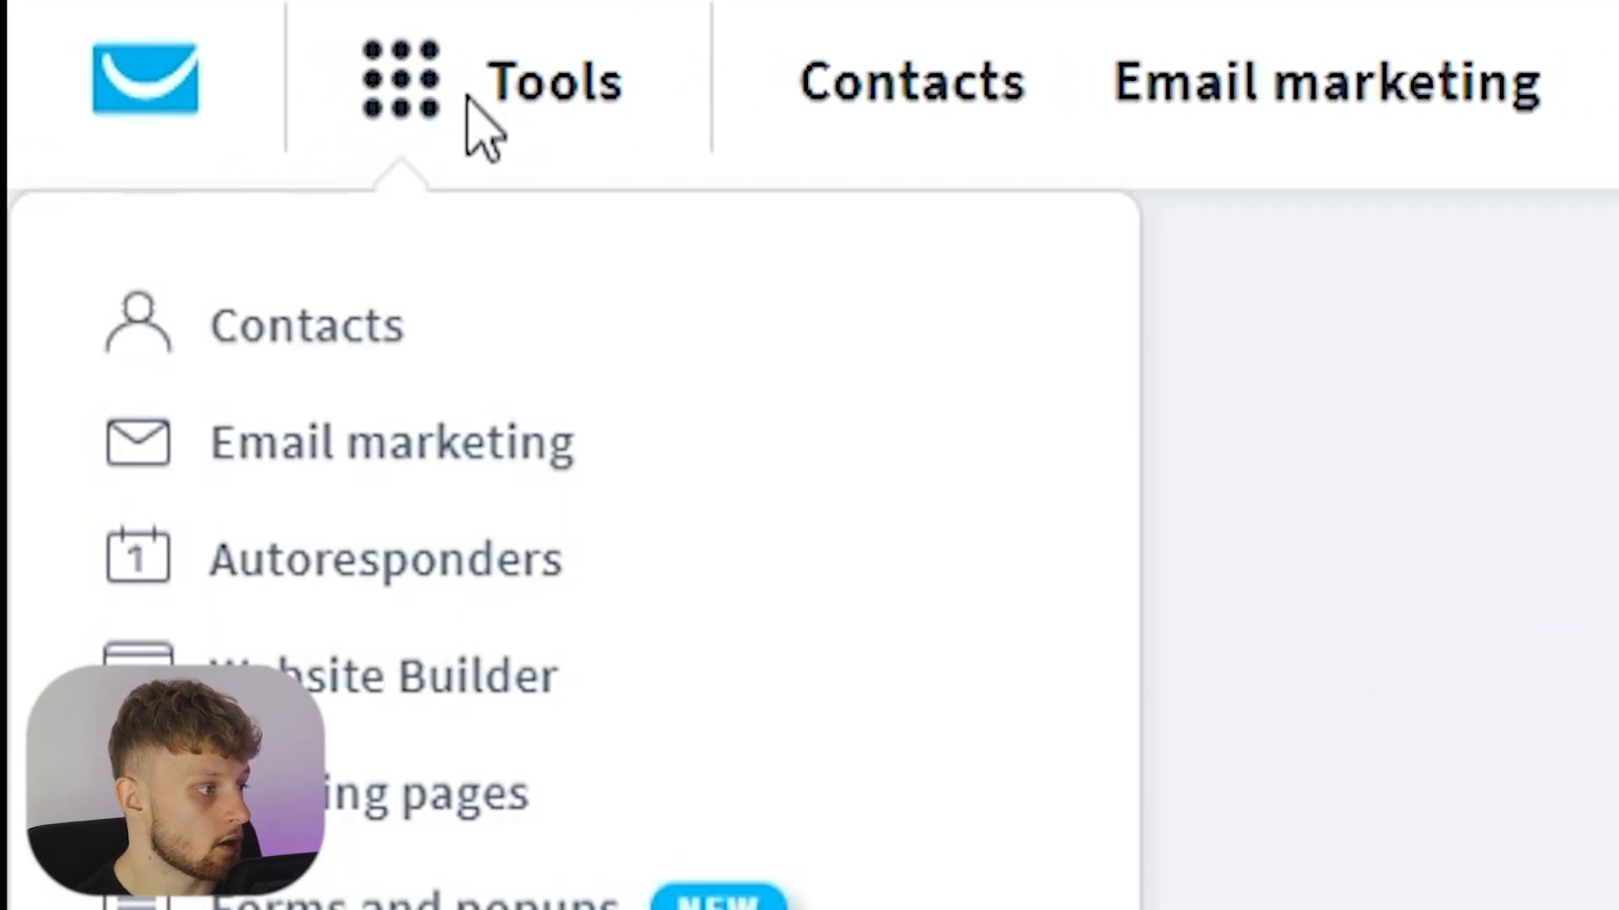
click(255, 327)
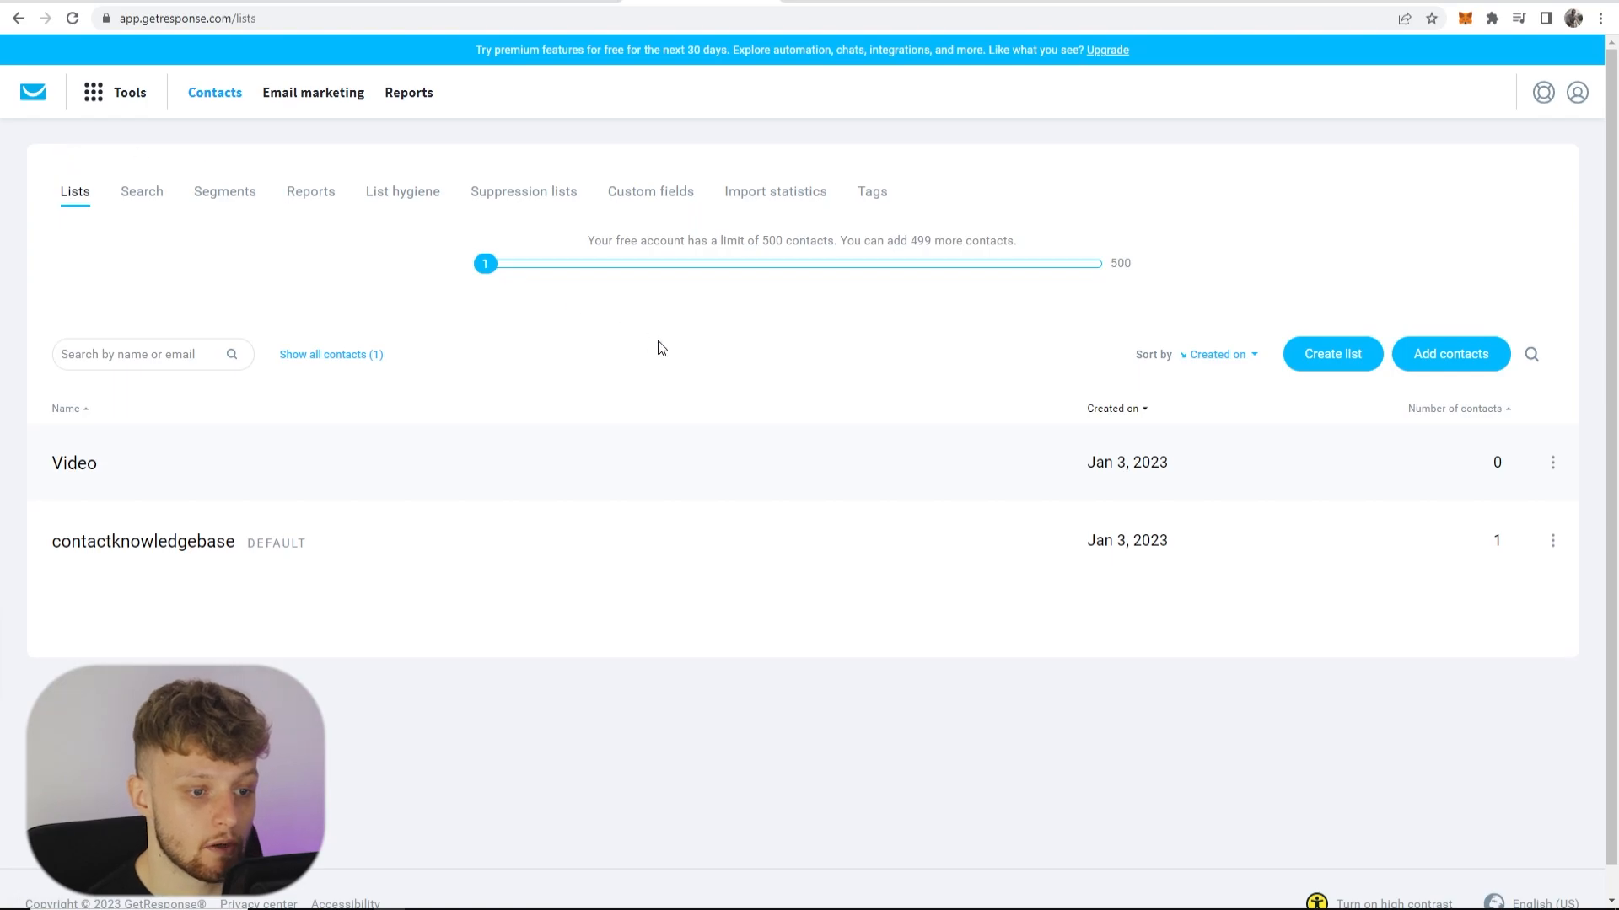
- Create a new contact list named "Giveaway"
click(1299, 354)
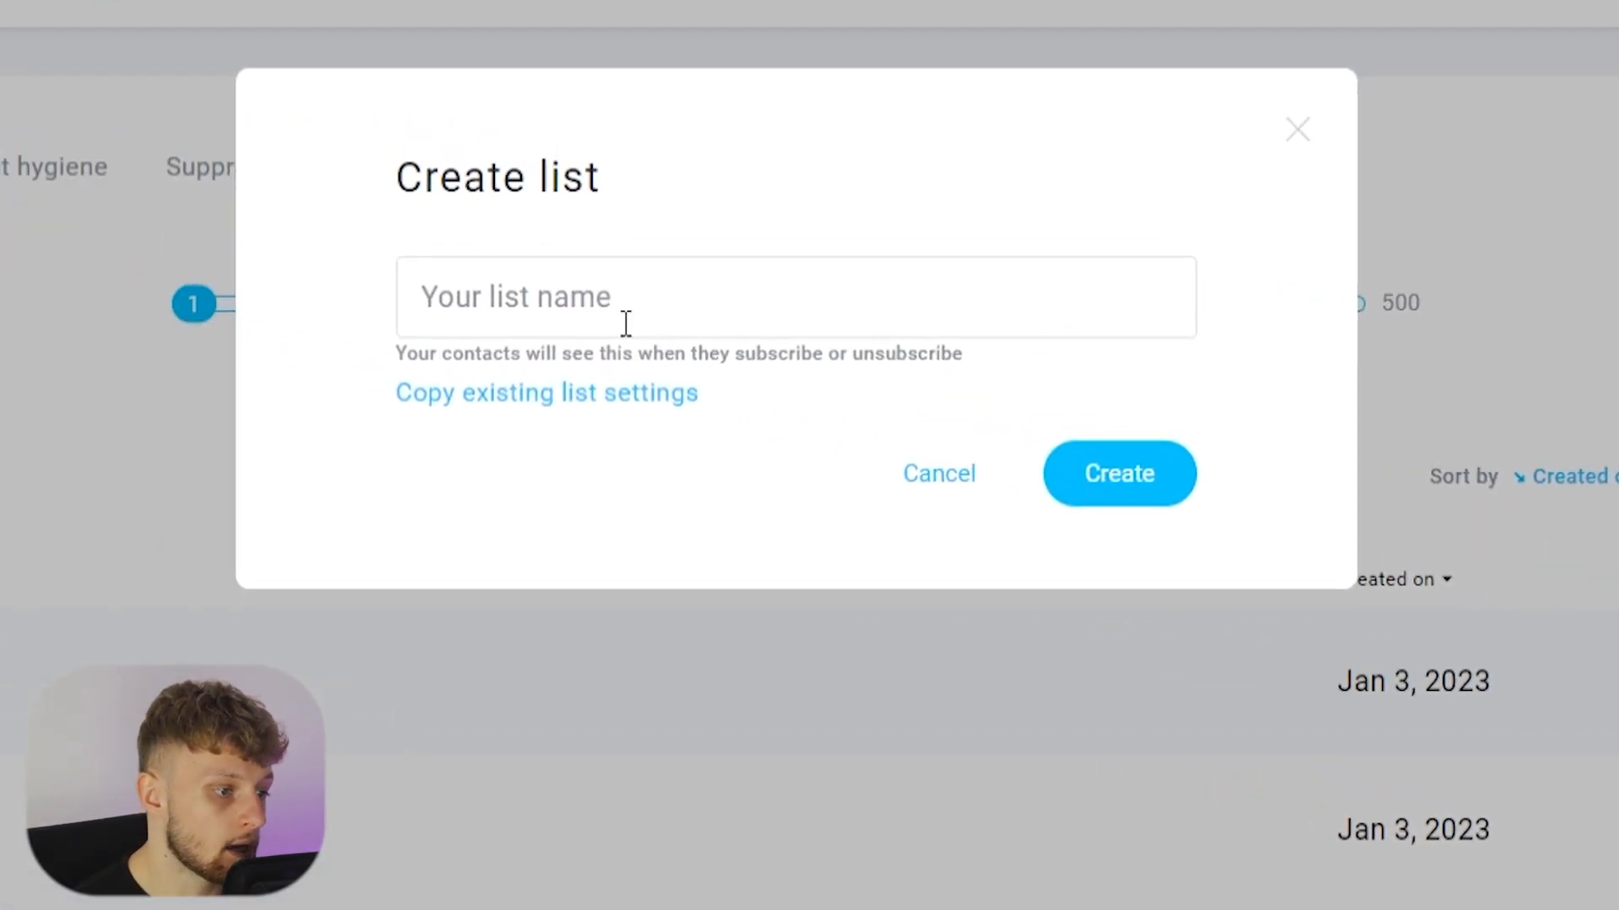
click(646, 311)
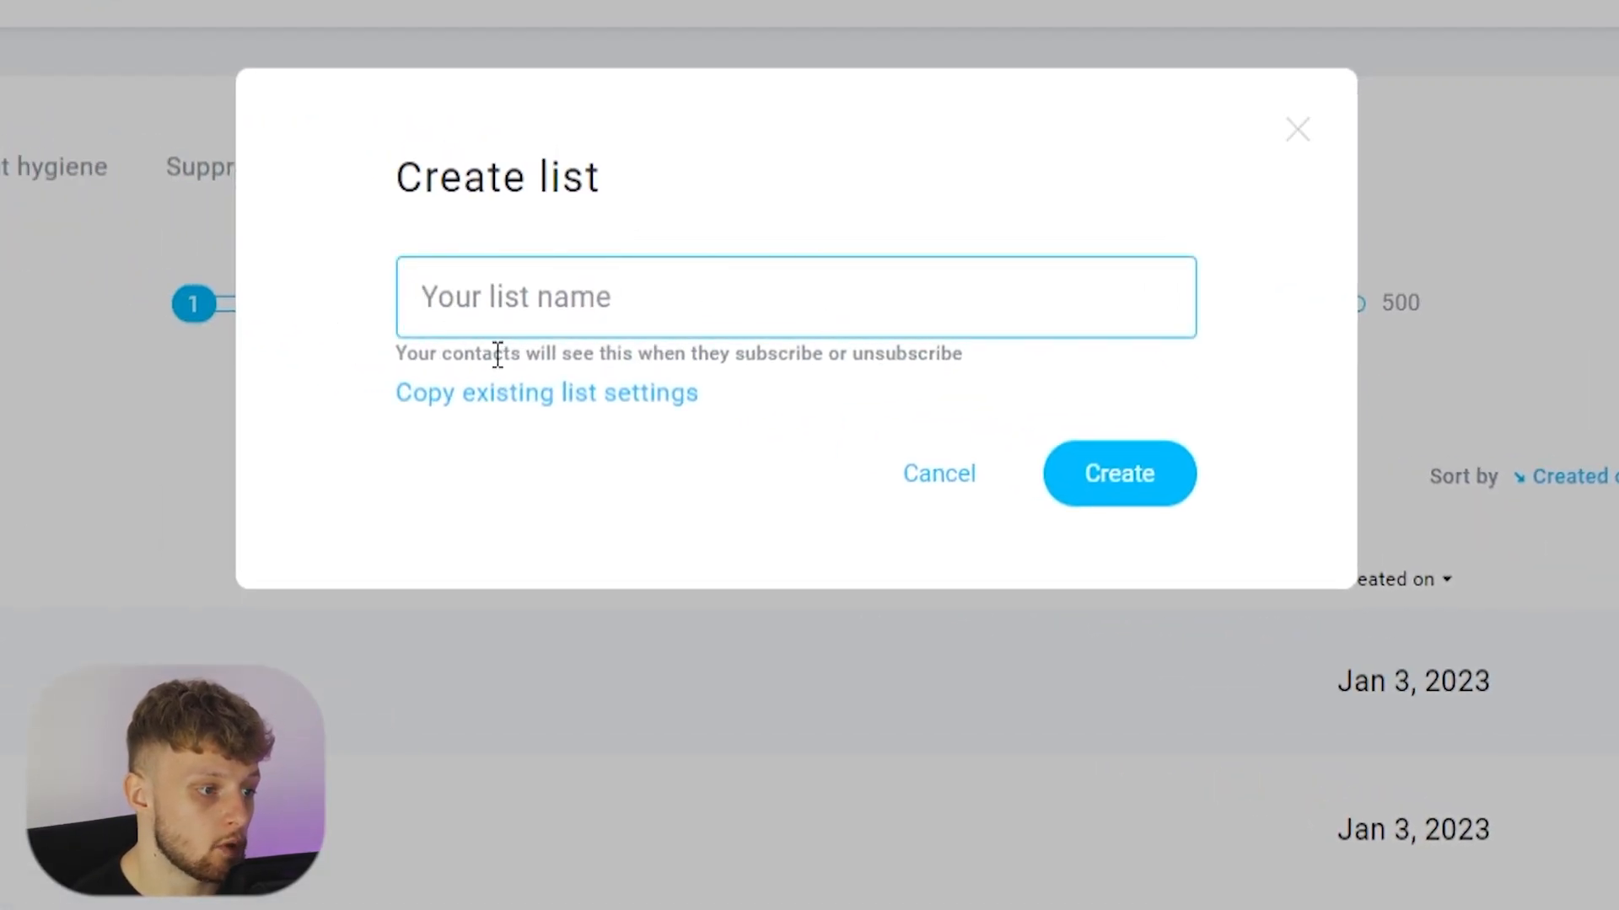
click(456, 354)
click(656, 293)
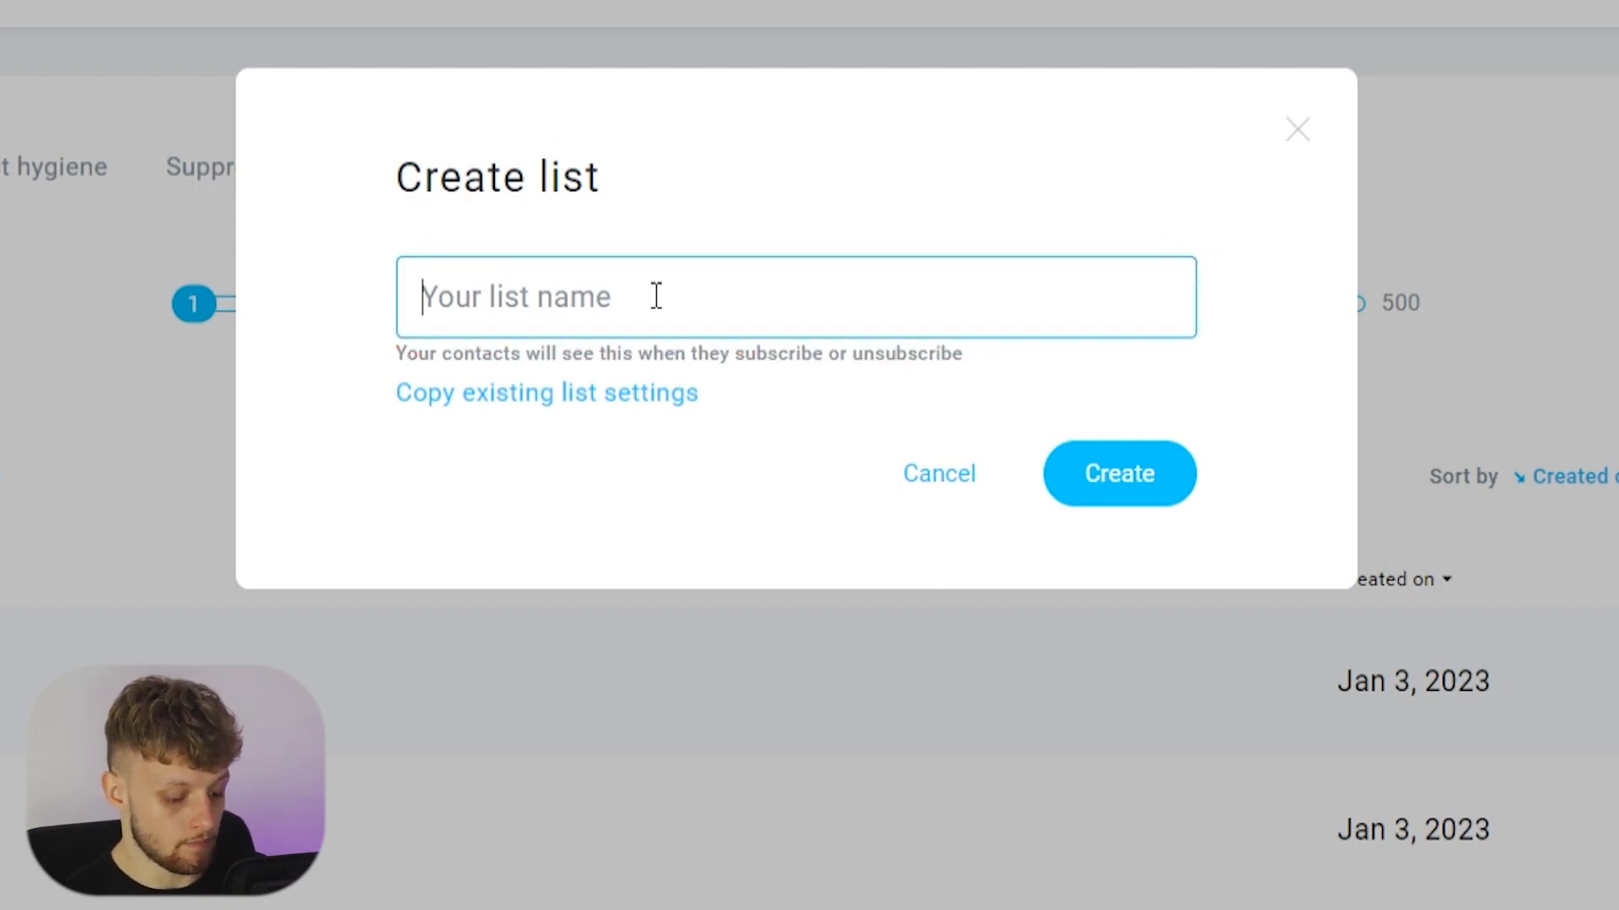
text(Giveaway)
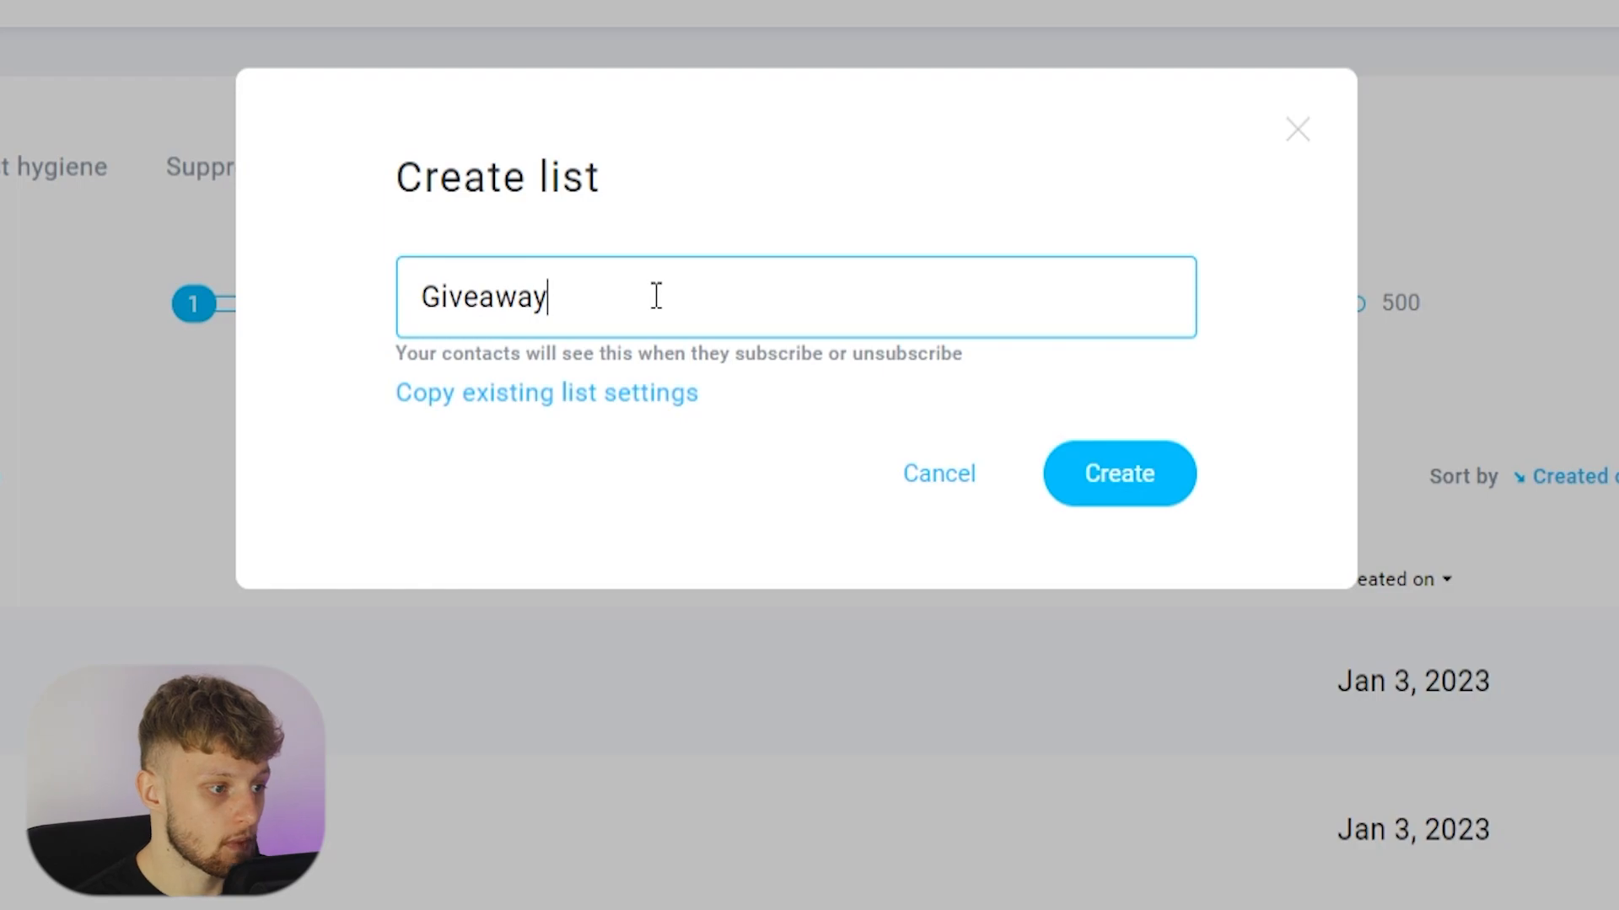
click(1149, 479)
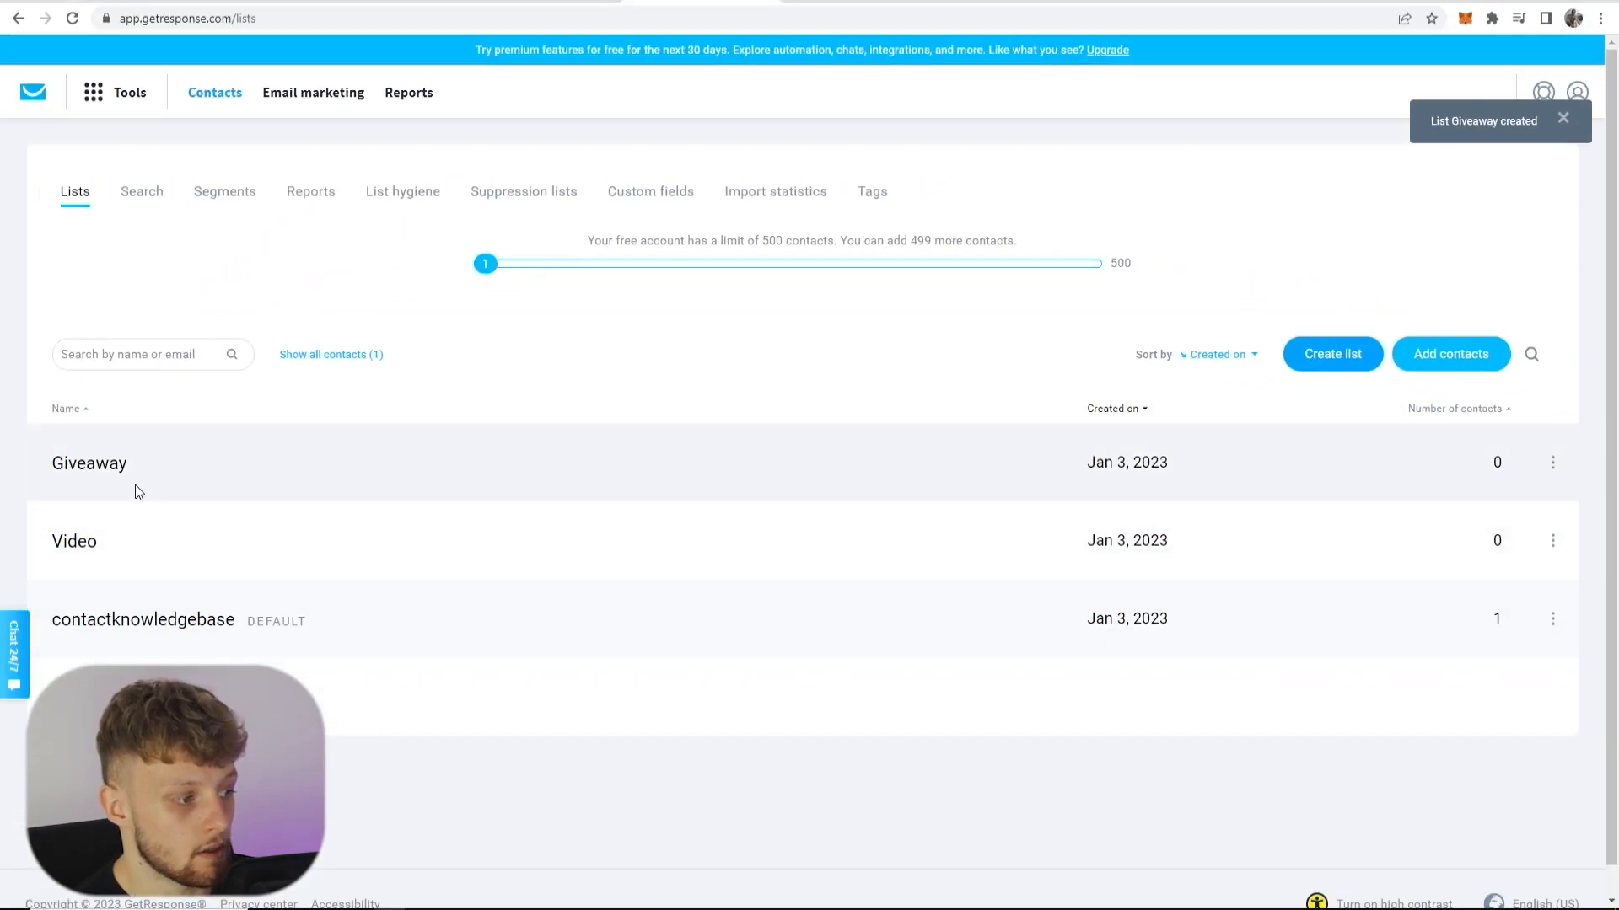
drag(133, 465, 61, 471)
drag(1076, 464, 1231, 462)
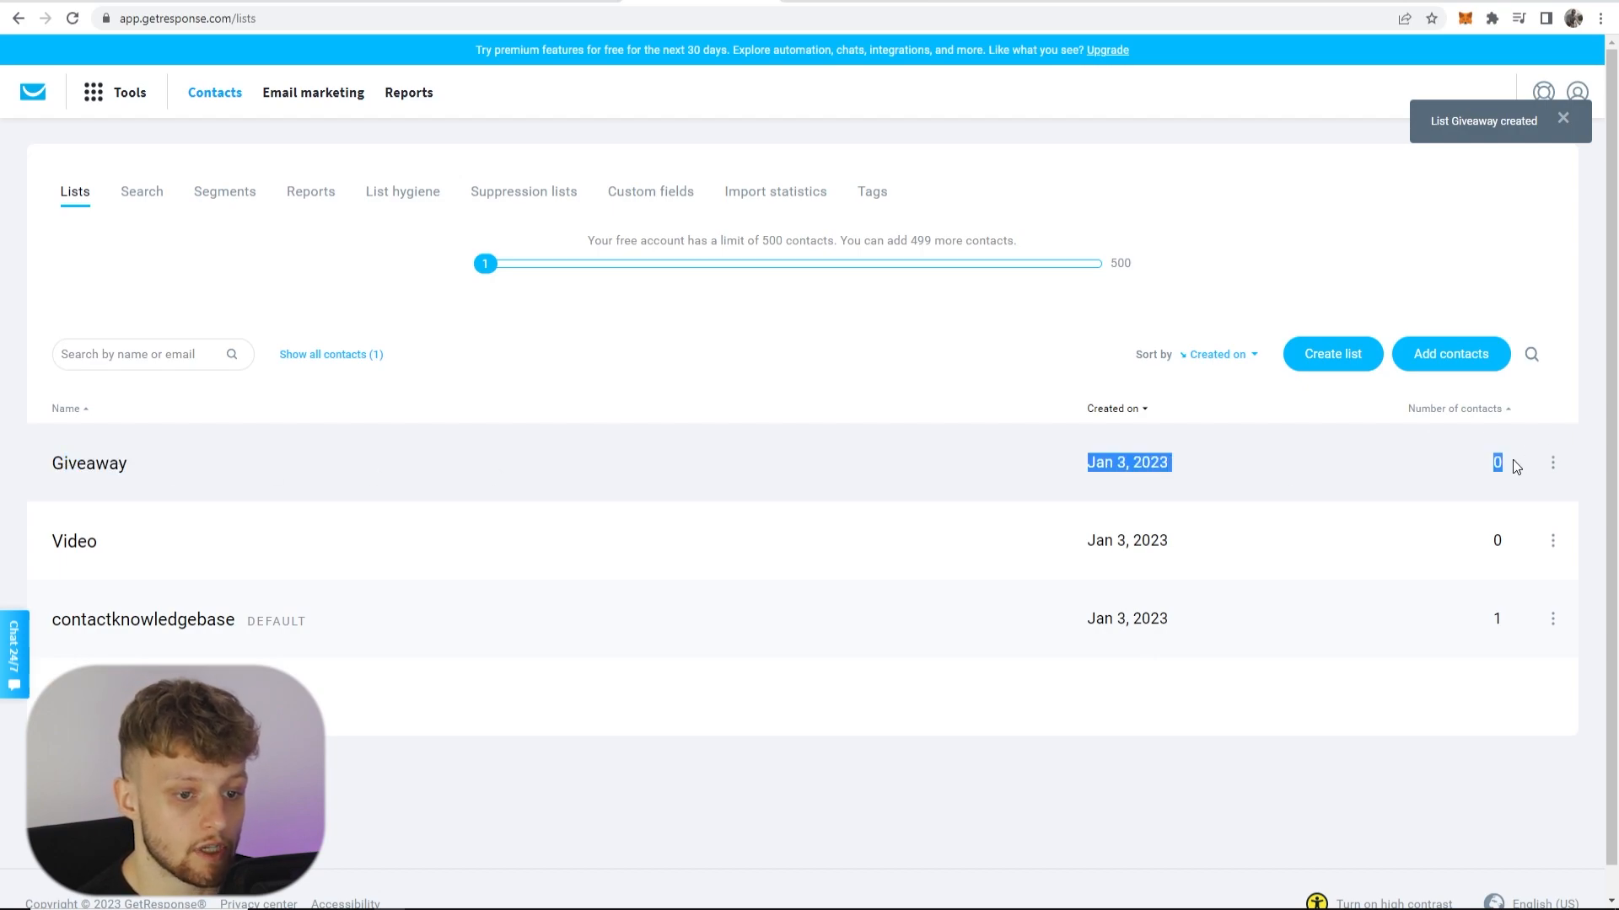
click(1513, 462)
drag(1511, 464, 1497, 465)
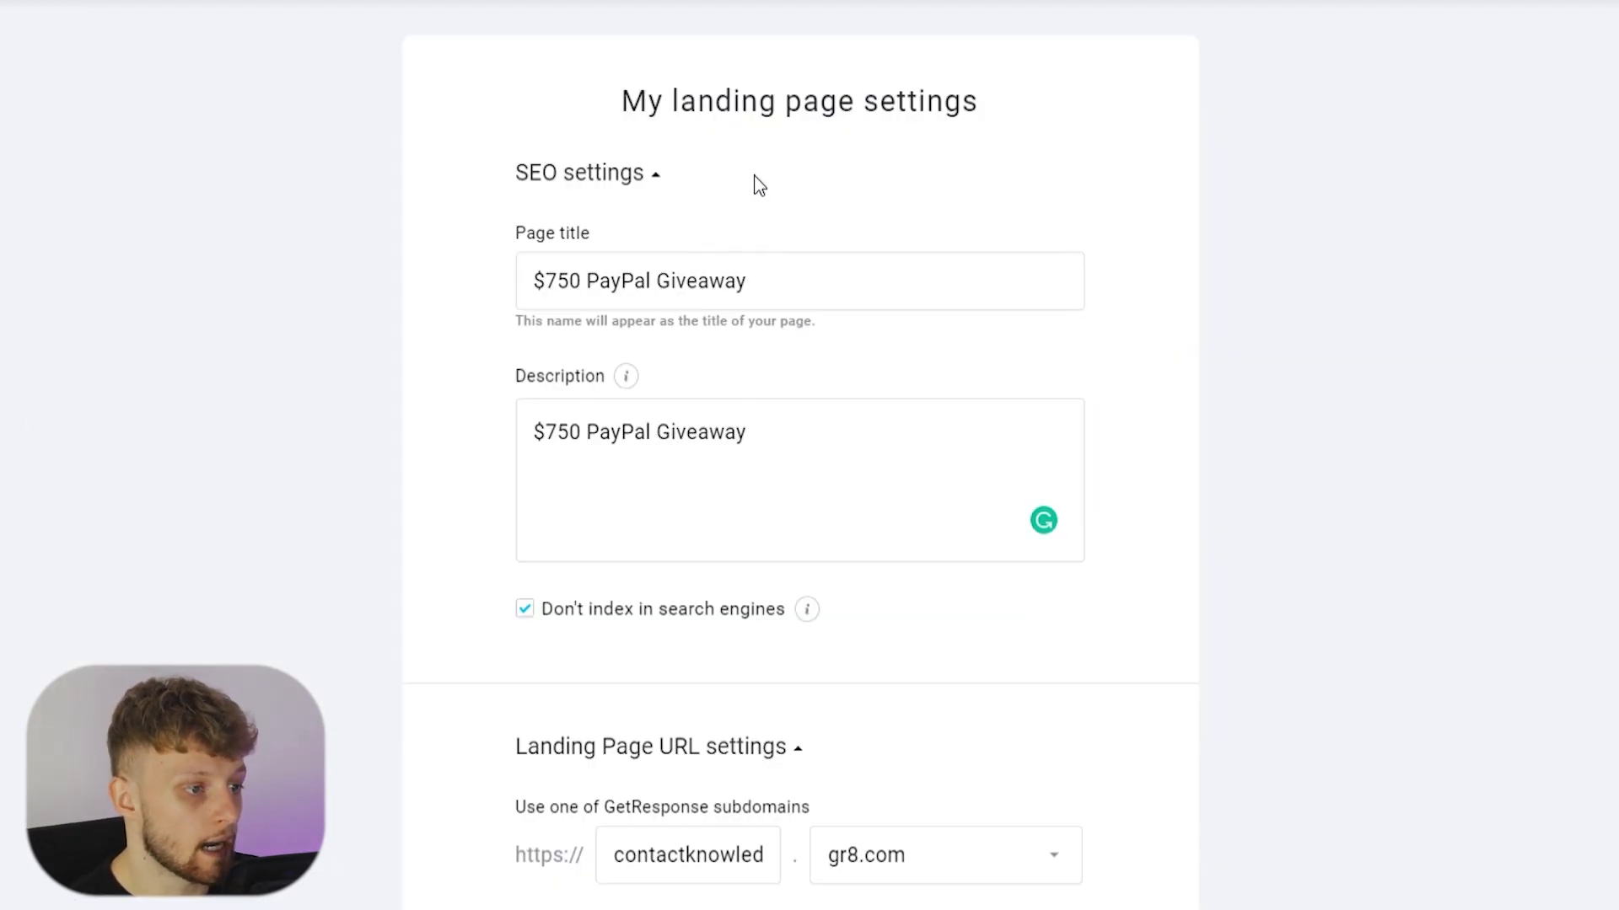
- In the landing page's subscription settings, choose "Giveaway" as the contact list
scroll(1146, 295, down, 7)
click(763, 679)
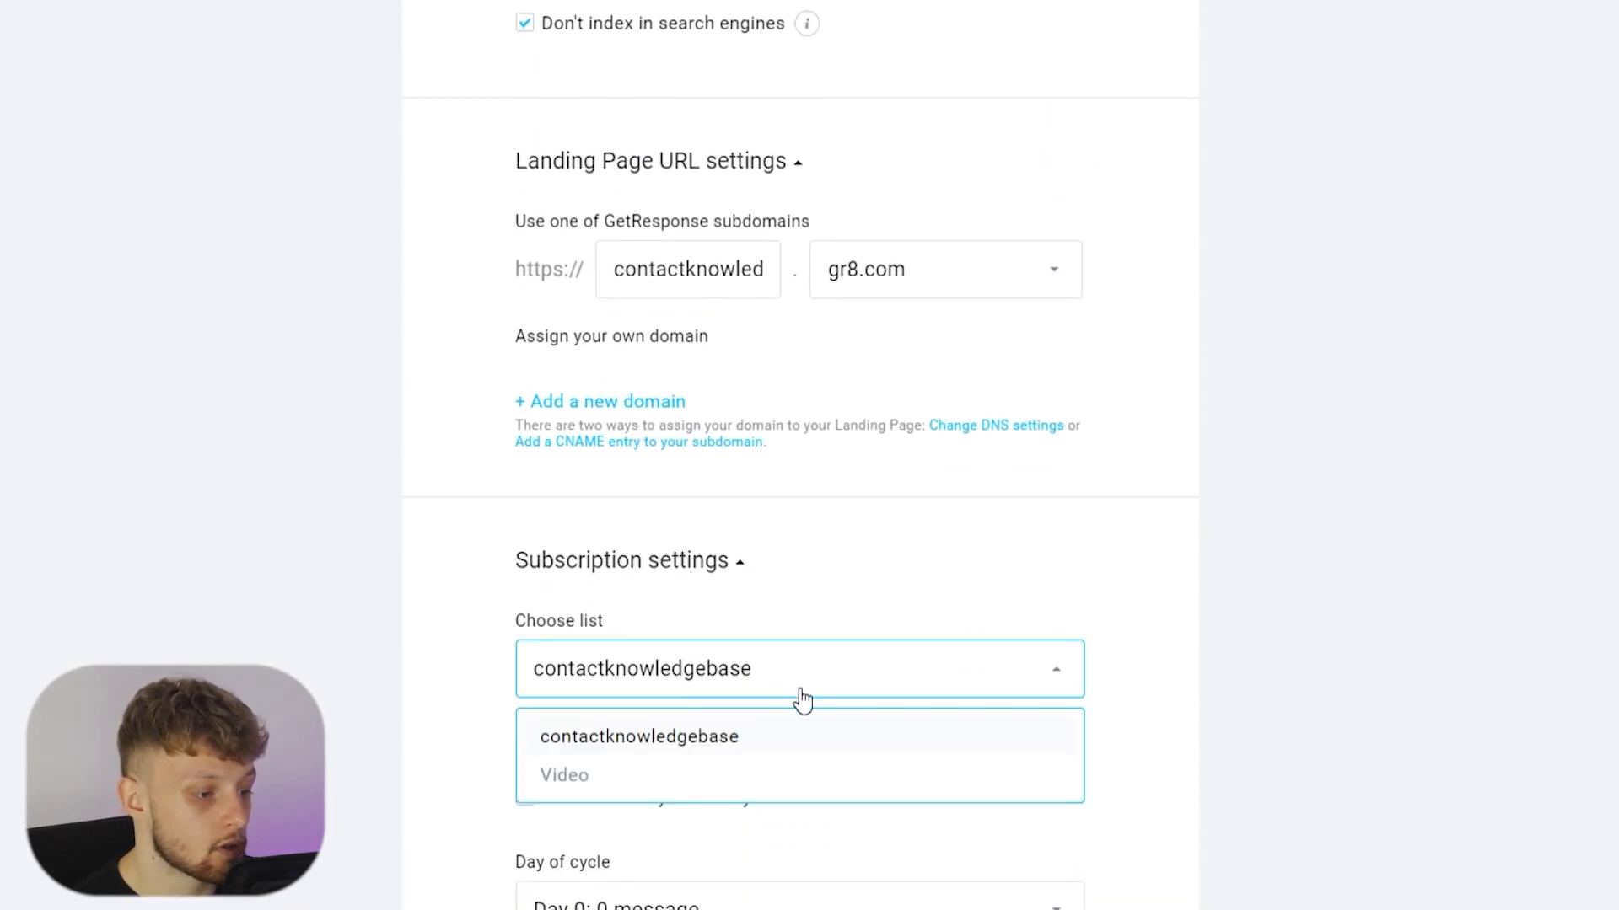
click(915, 701)
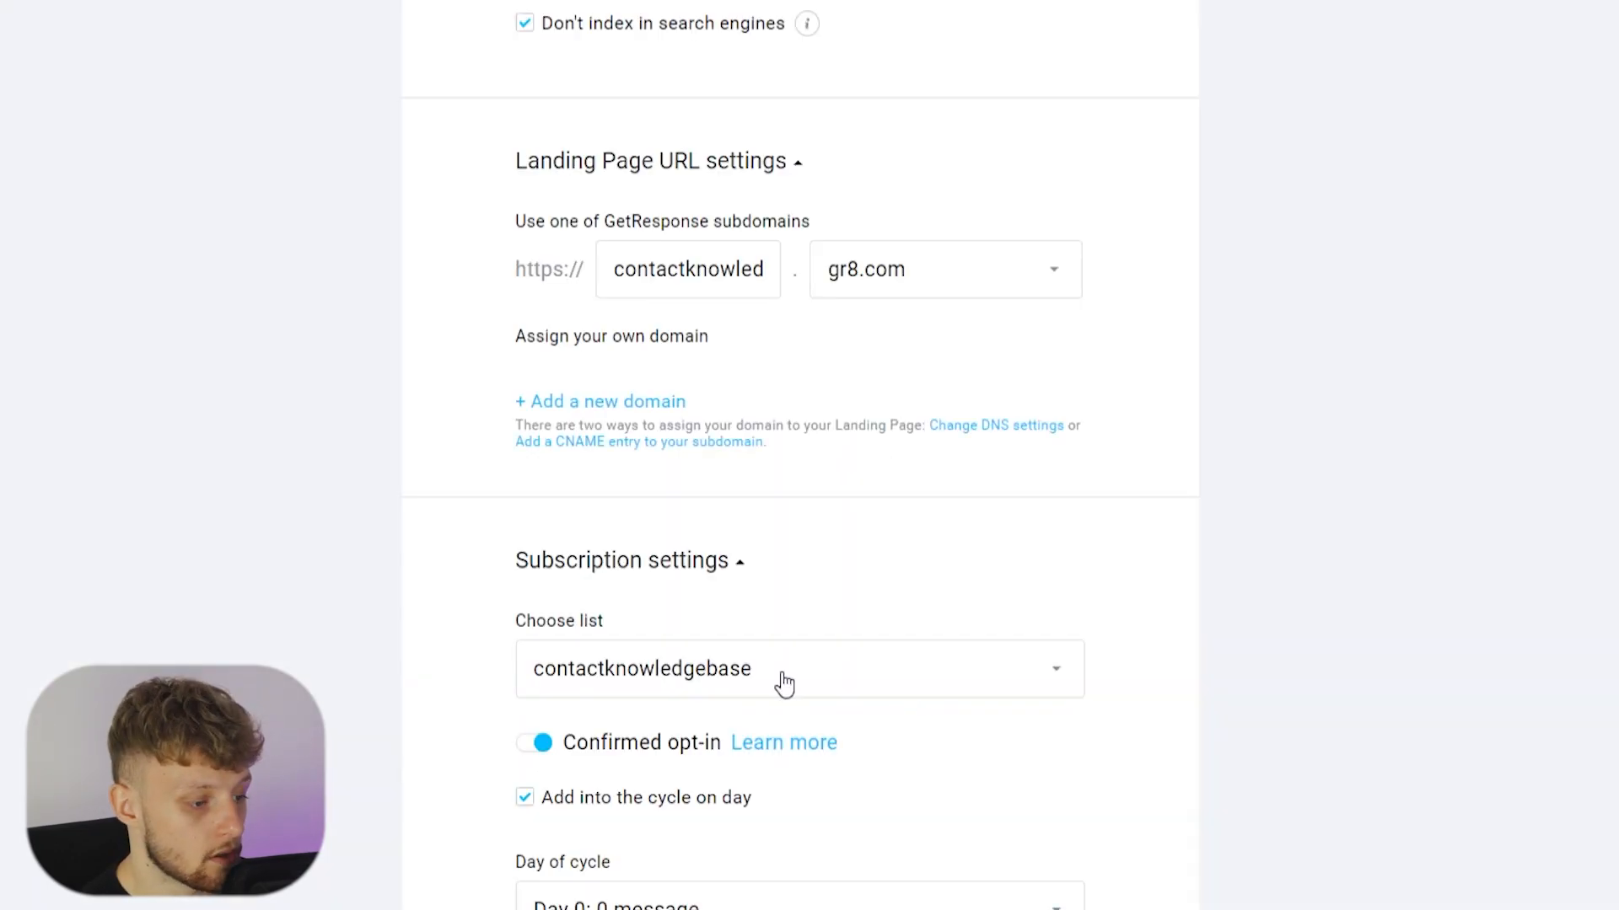
click(776, 680)
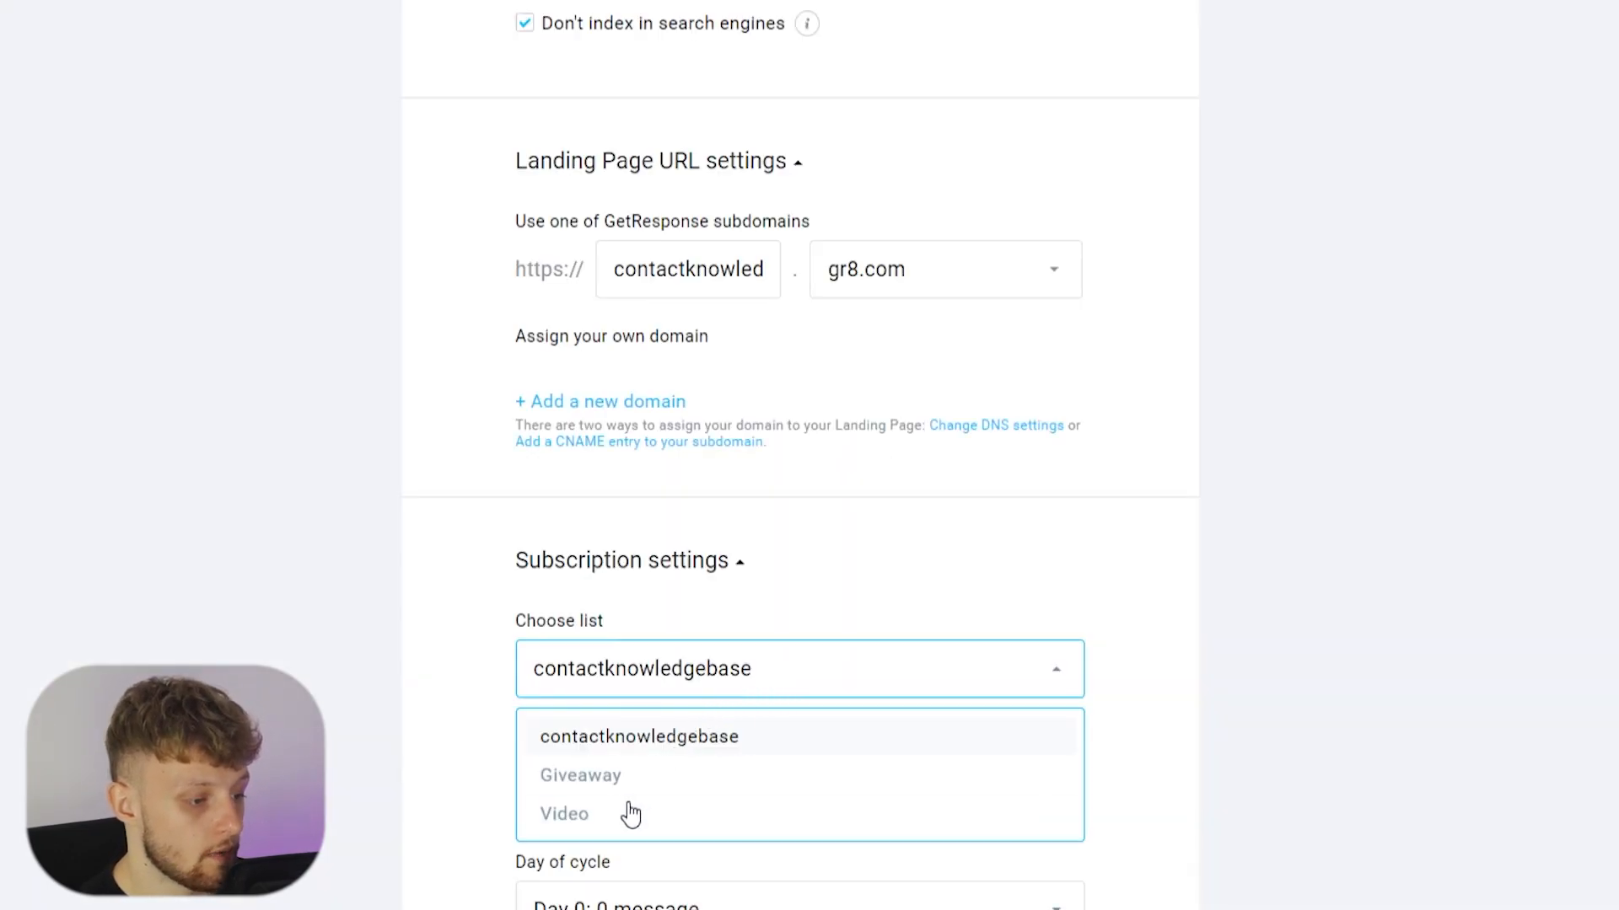
click(629, 775)
- Keep the default cycle day and thank-you page, and save and publish the landing page
scroll(588, 666, down, 2)
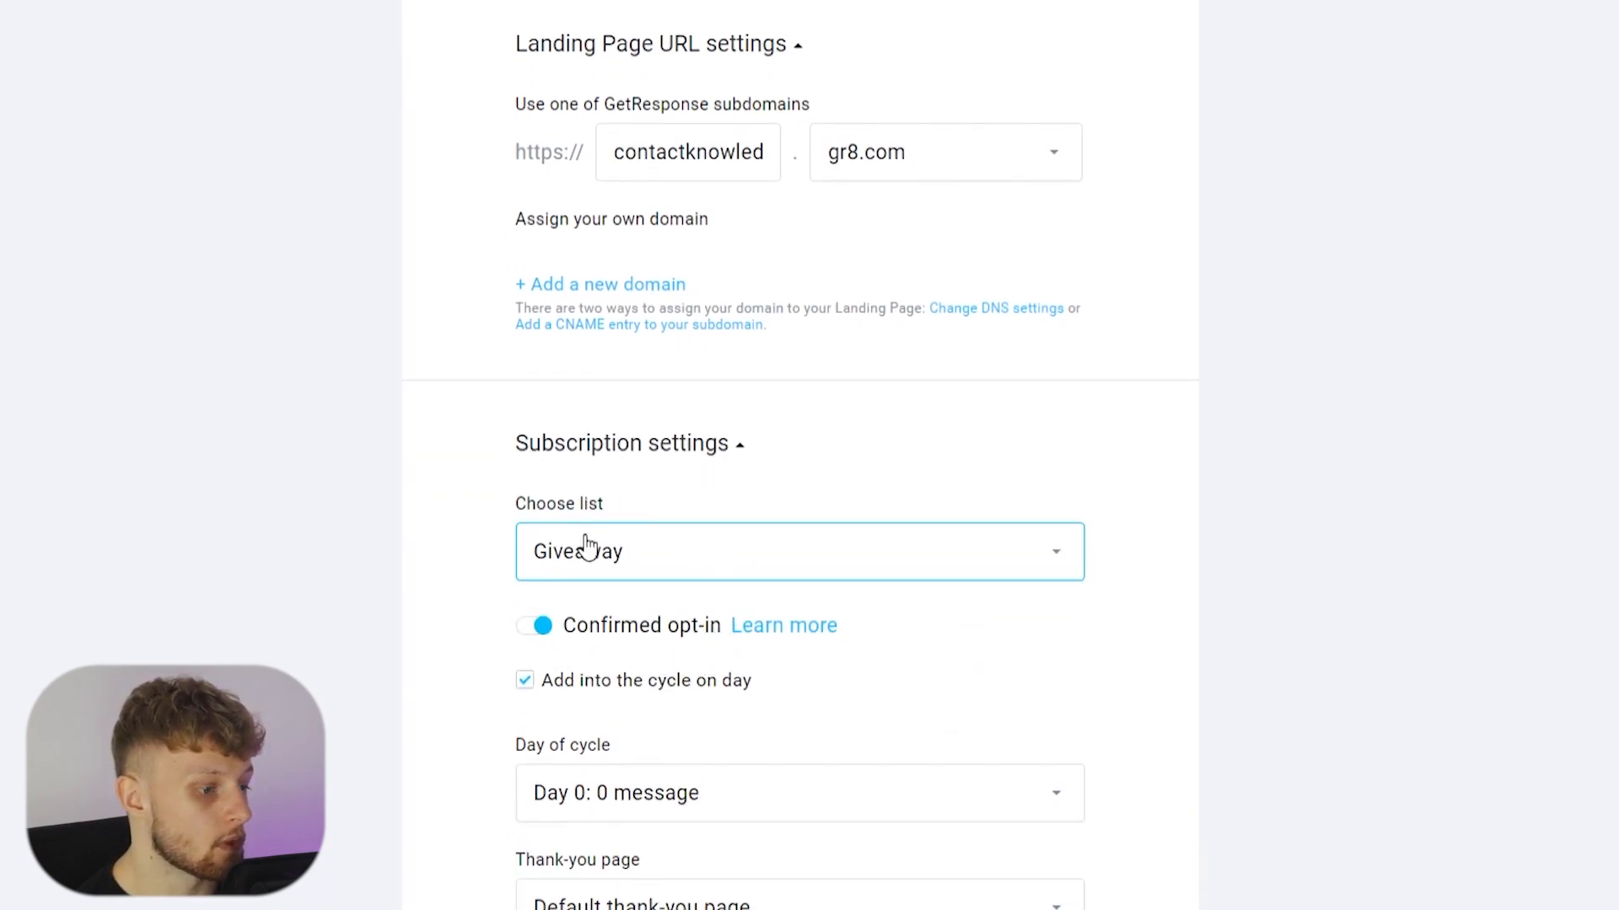
scroll(763, 708, down, 2)
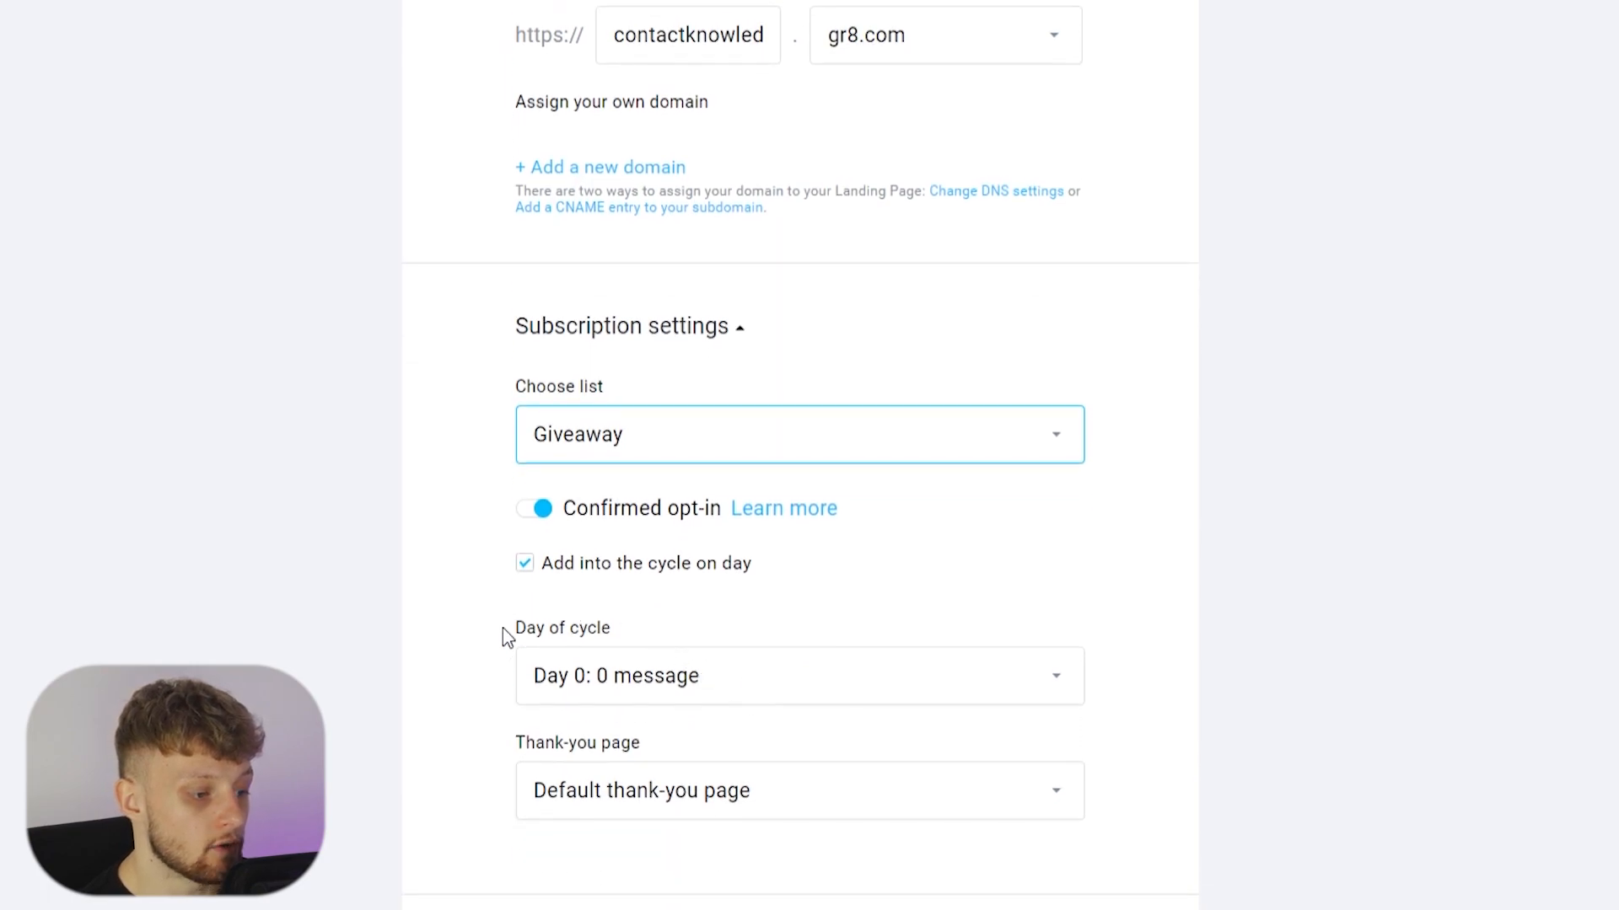
scroll(705, 687, down, 5)
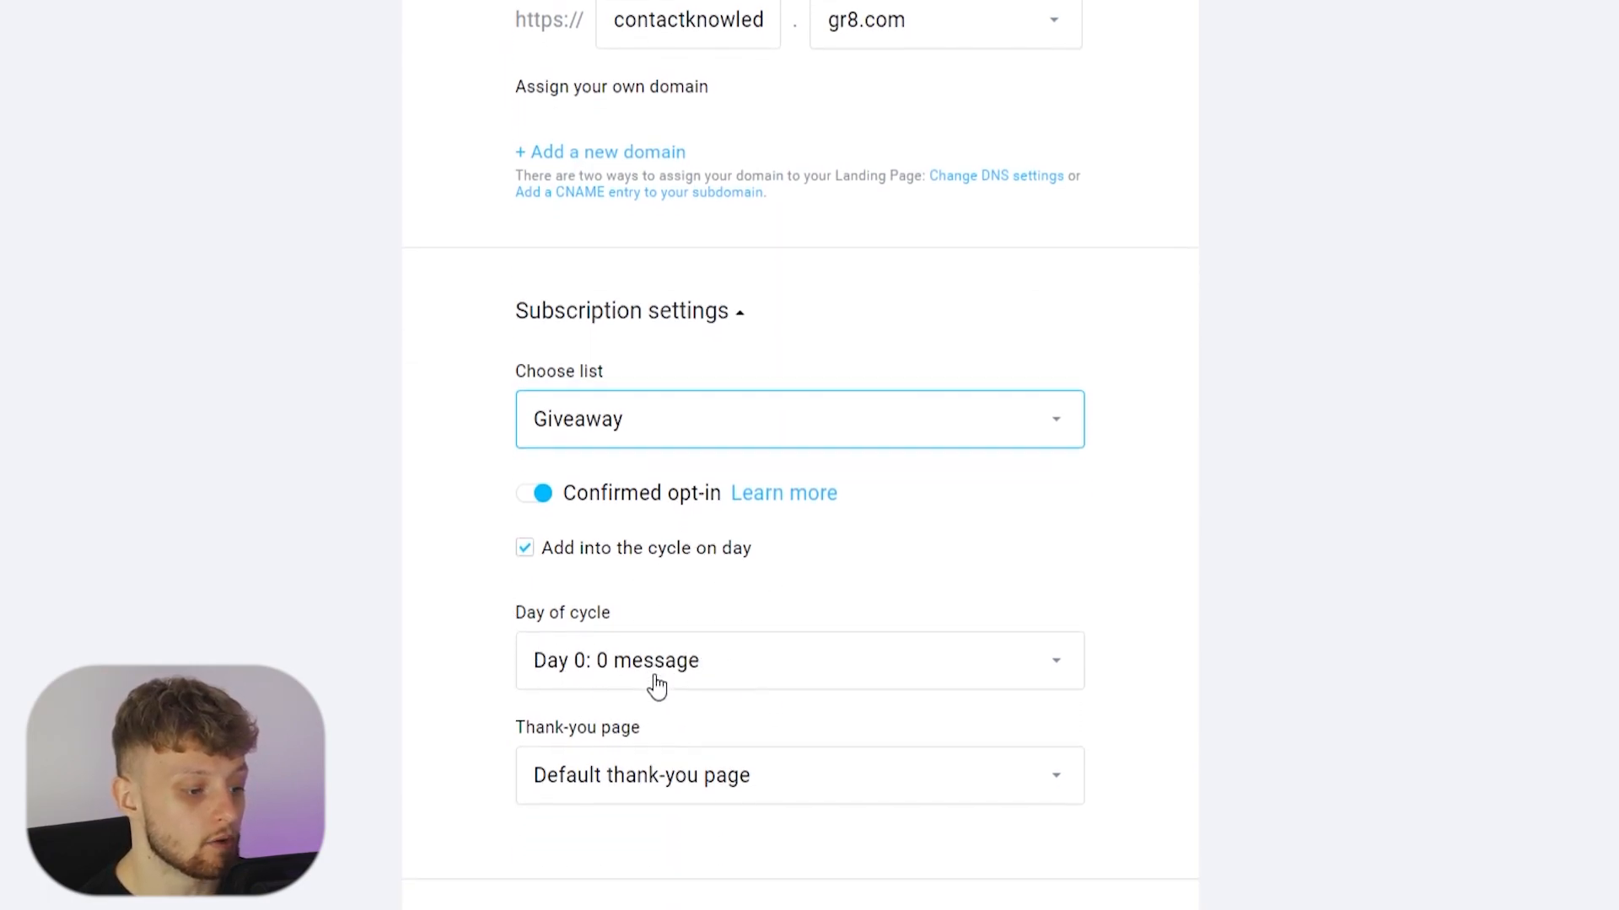
click(915, 864)
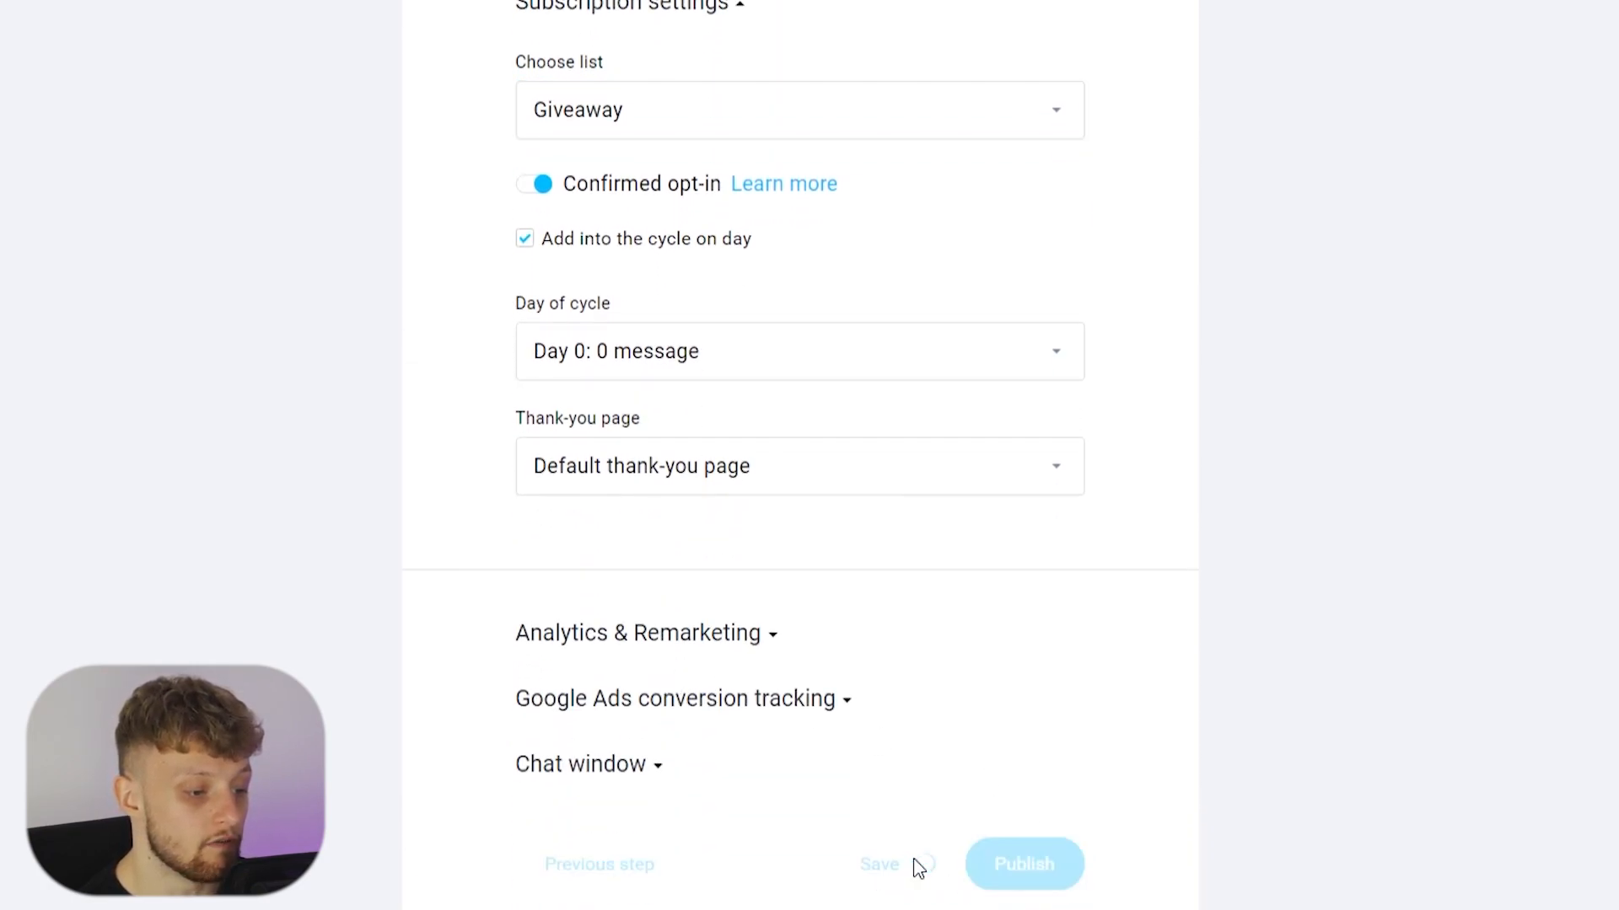
click(1041, 860)
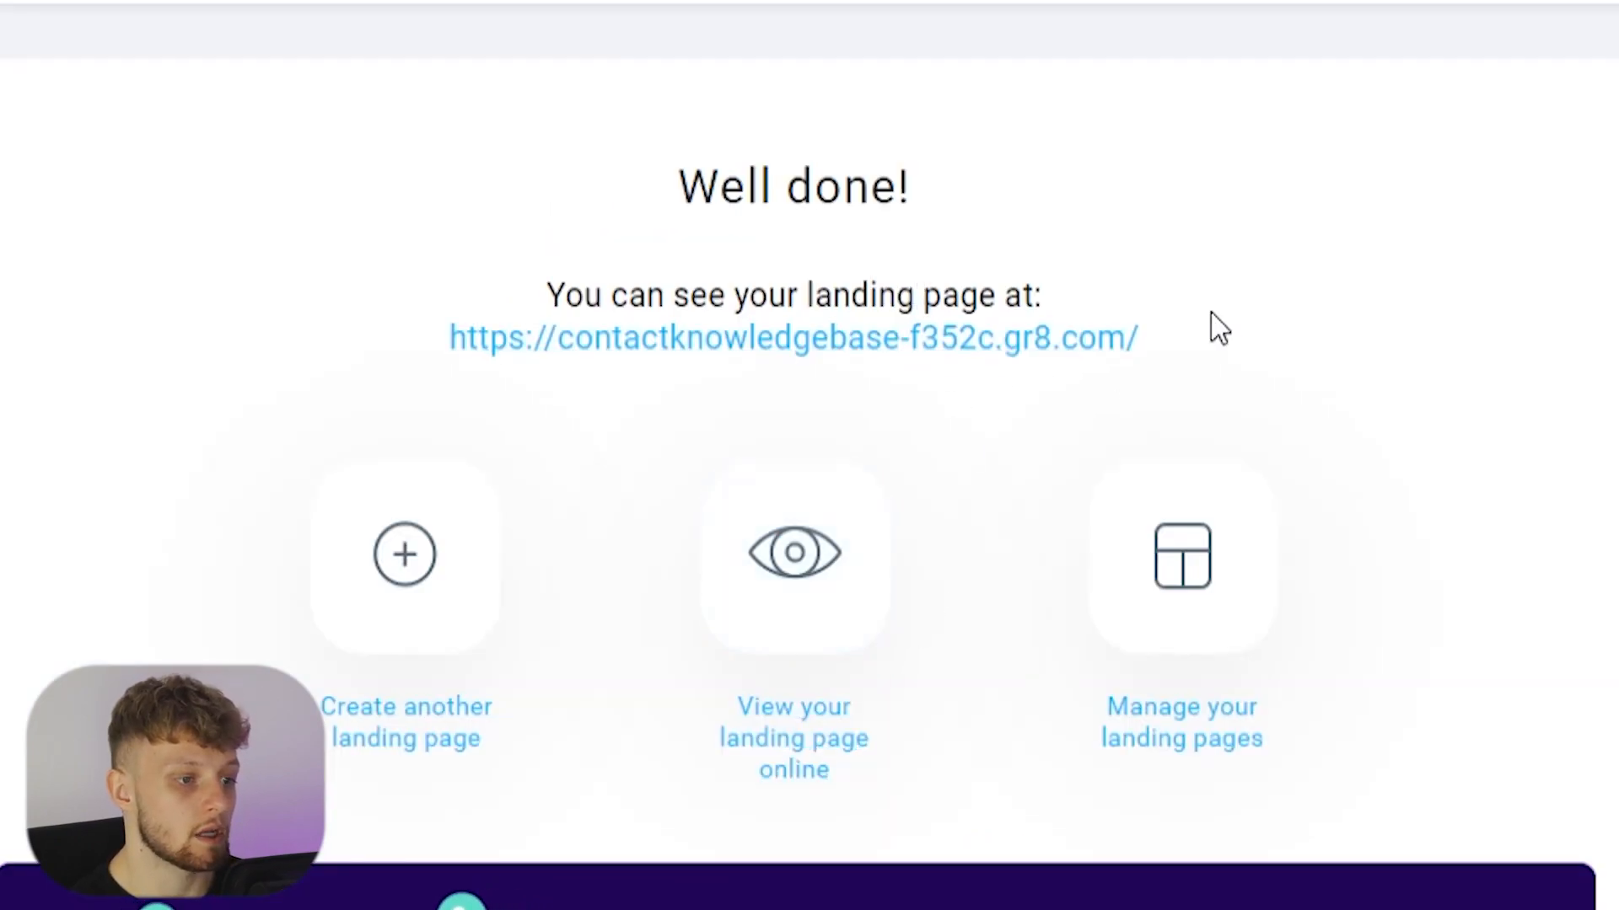
- Open the published landing page from its link and check the headline, the chance-to-win text and the entry form
click(1030, 353)
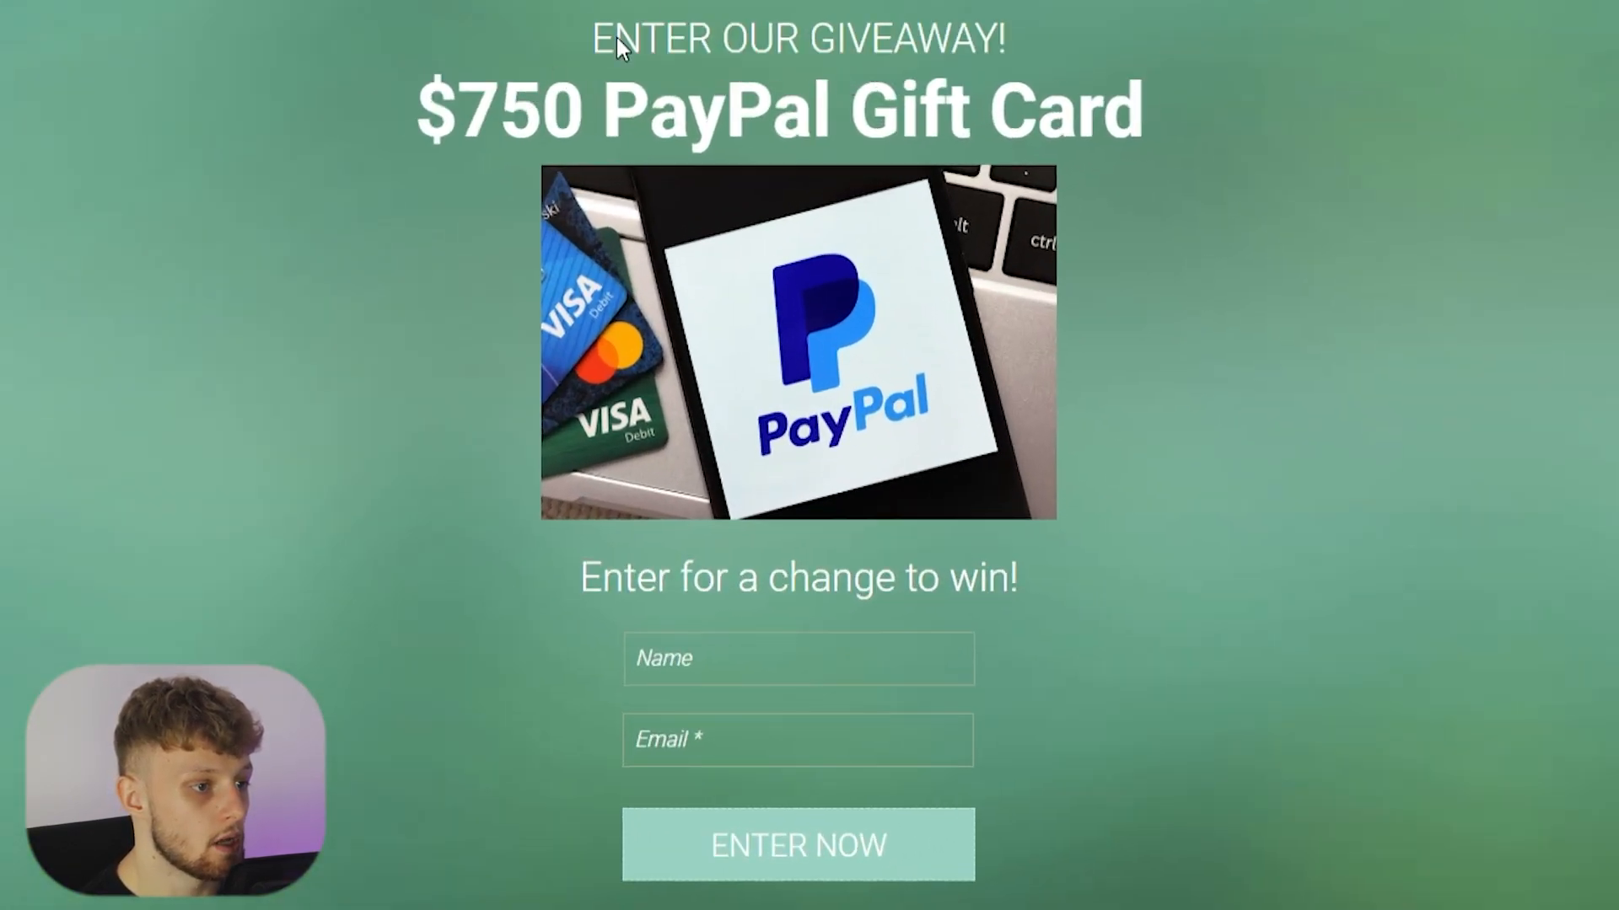
drag(451, 121, 1209, 111)
click(1102, 117)
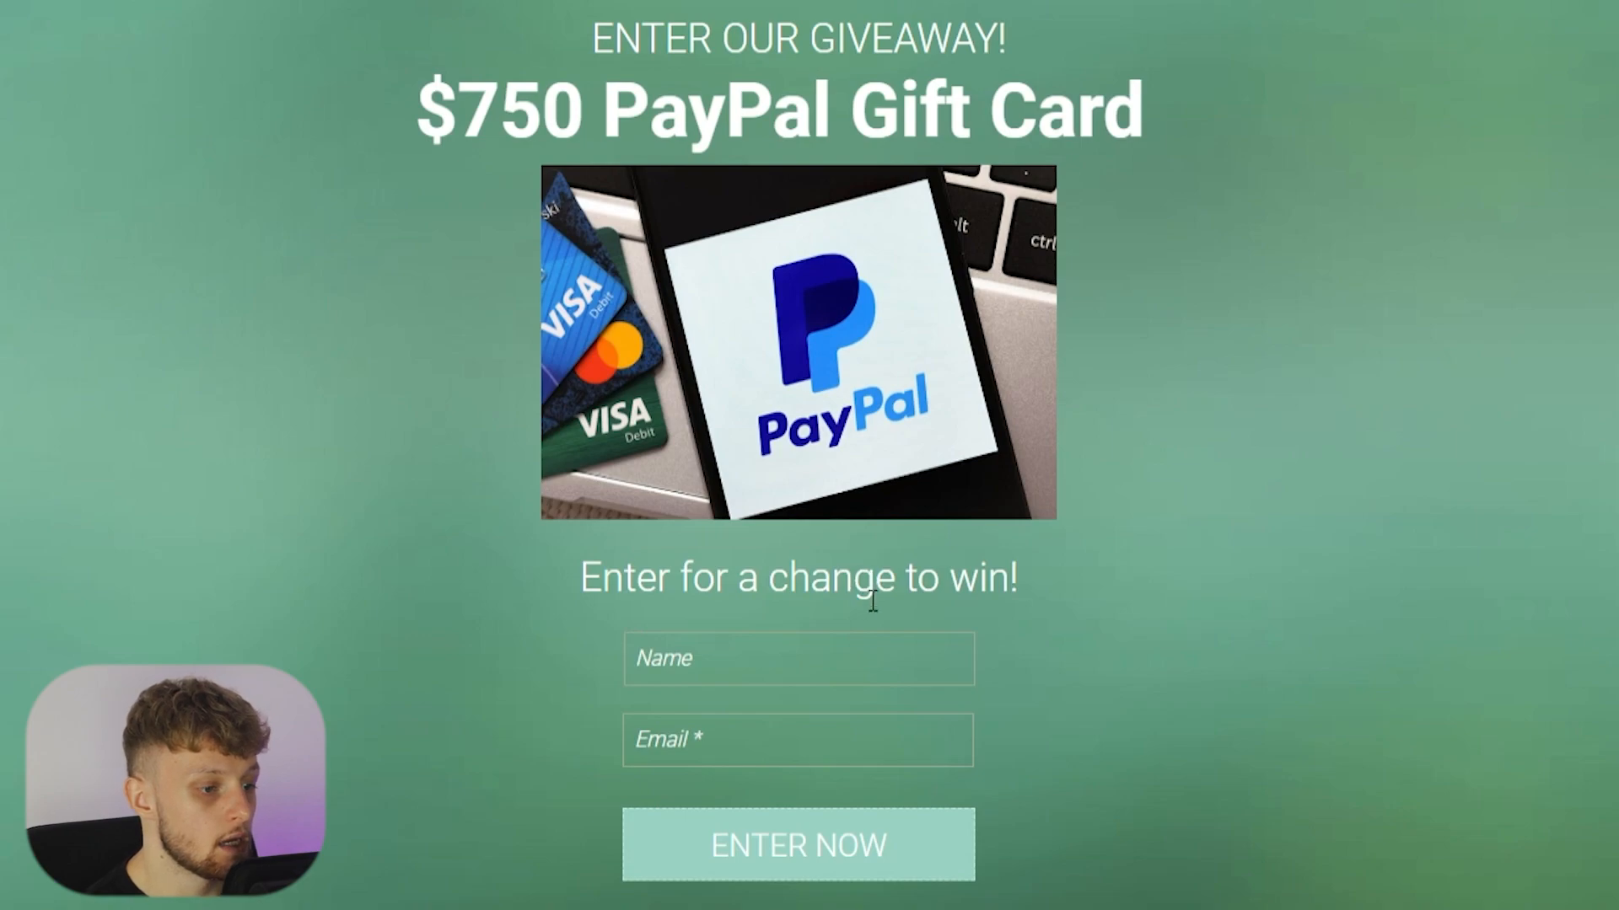
drag(861, 576, 868, 578)
click(861, 579)
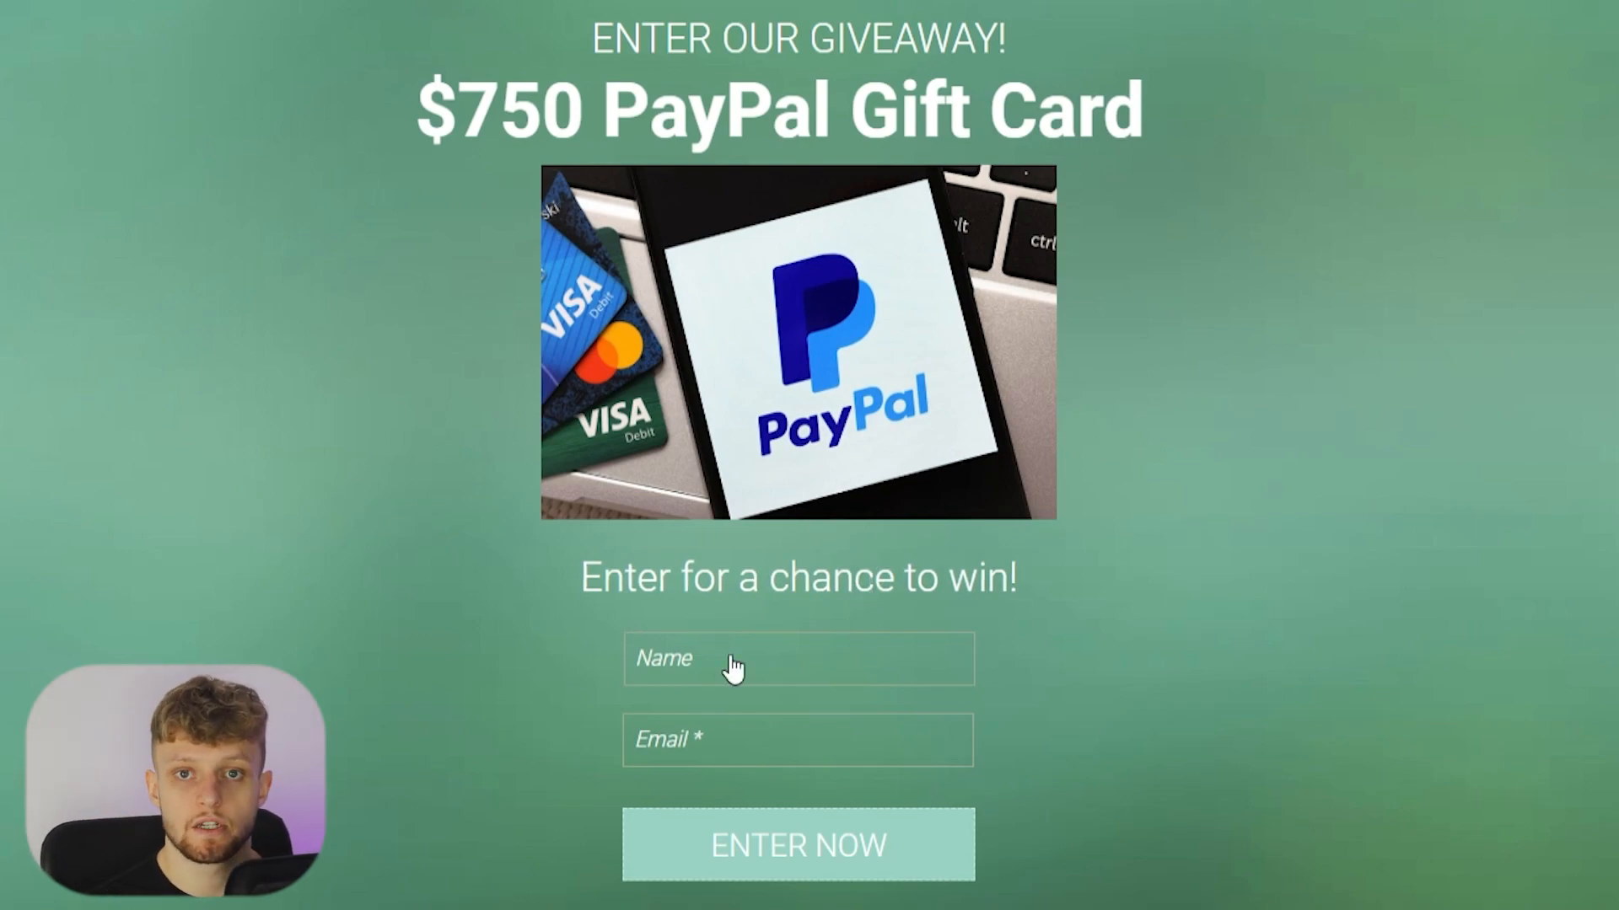
drag(897, 580, 825, 567)
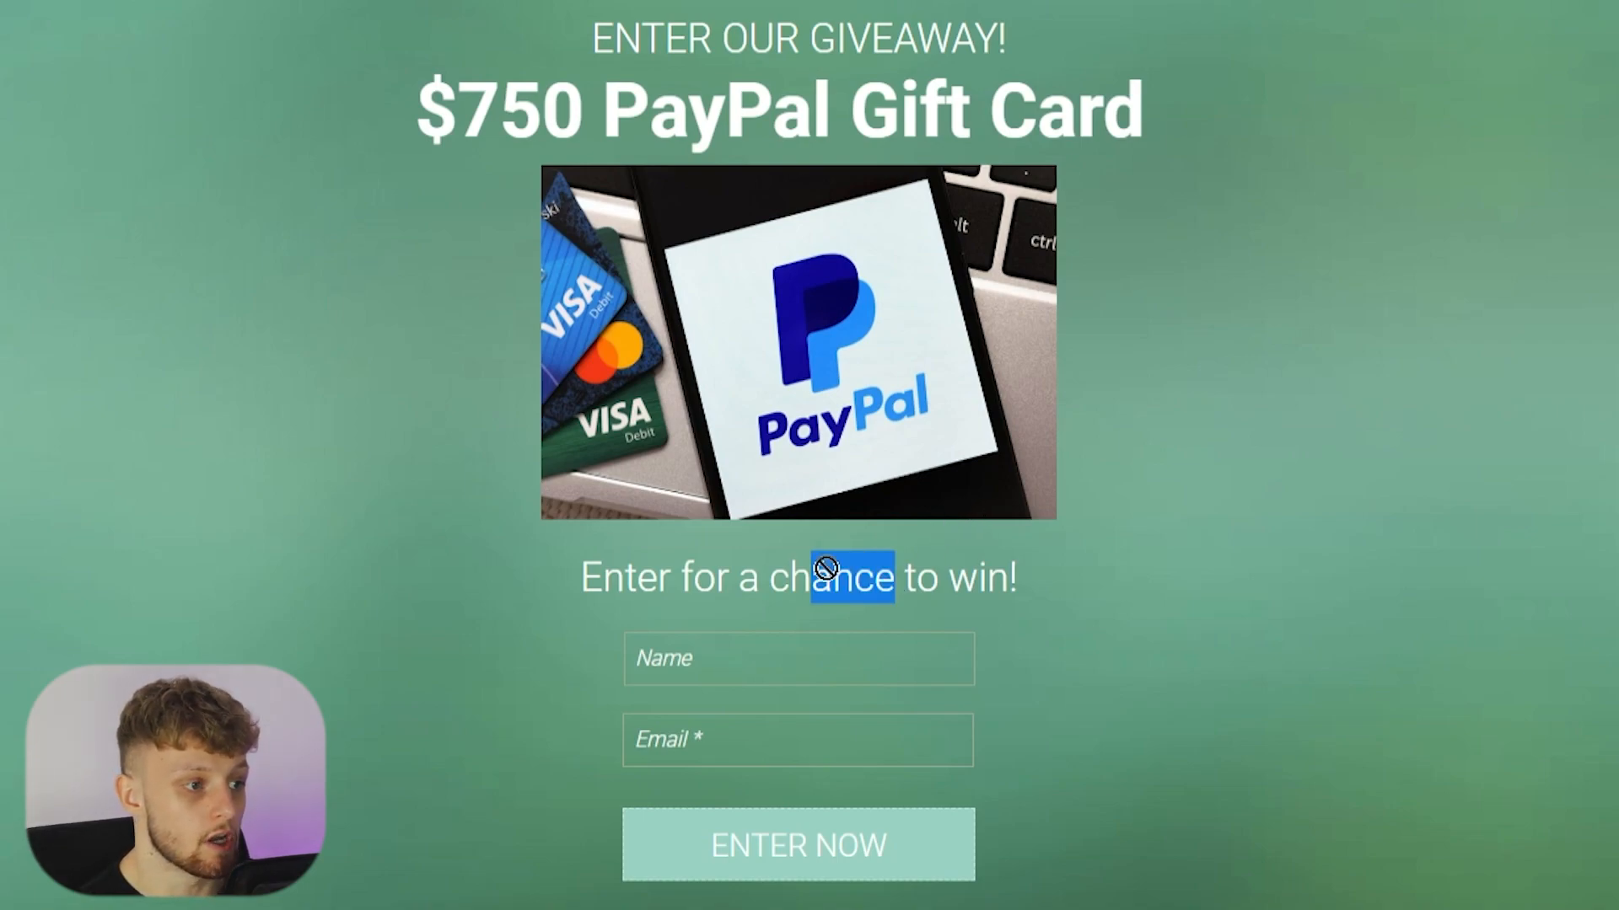
click(559, 129)
drag(498, 109, 853, 109)
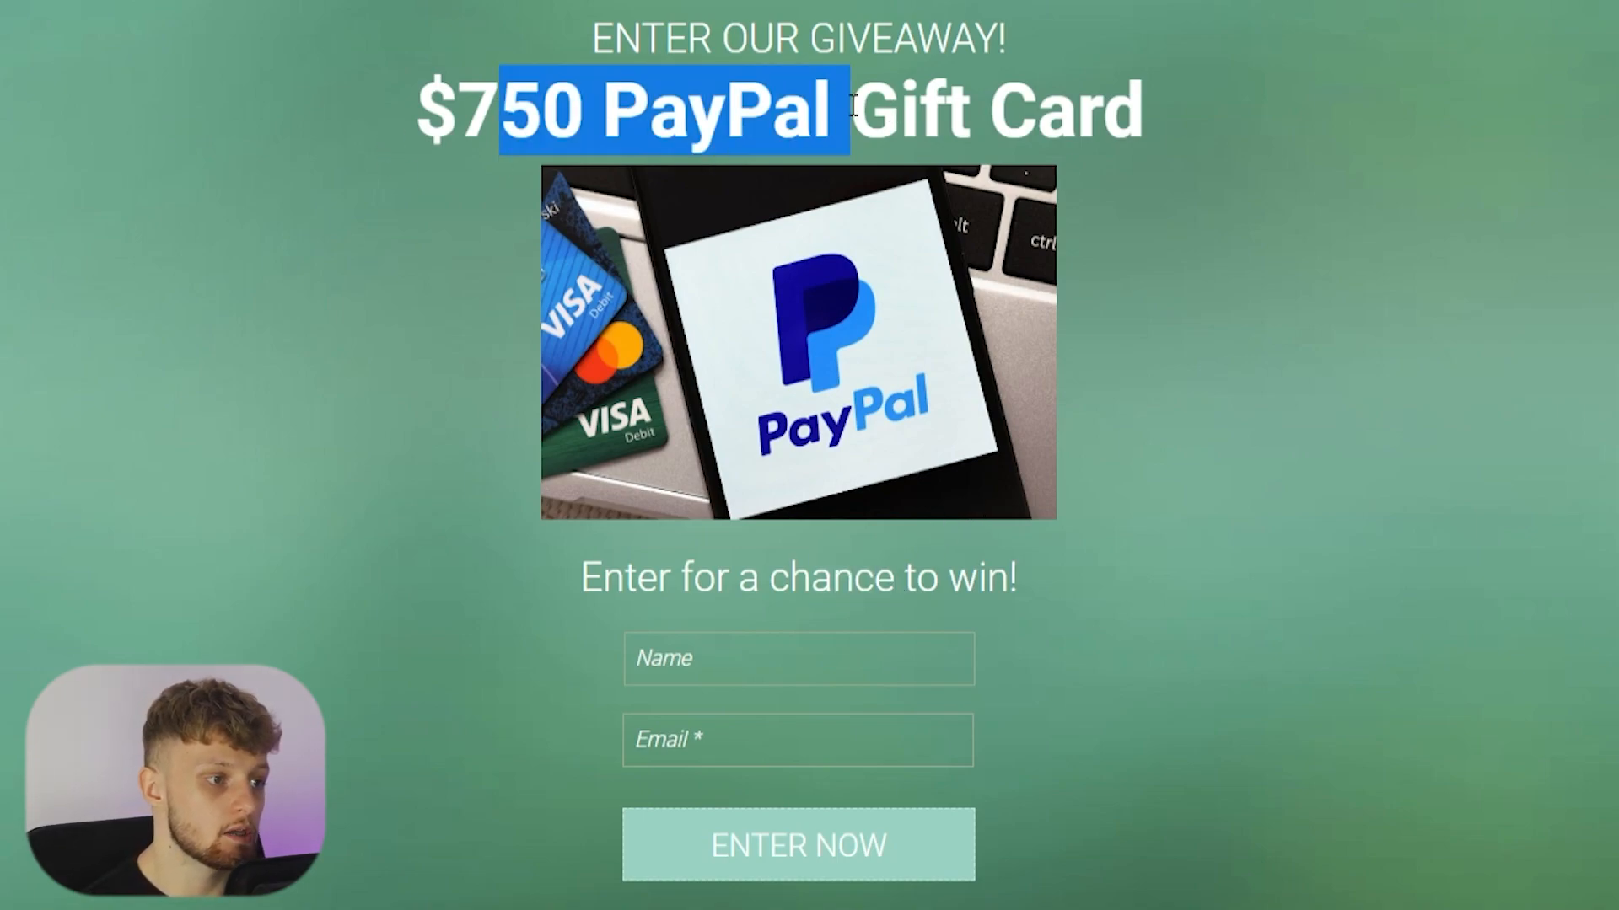
click(691, 129)
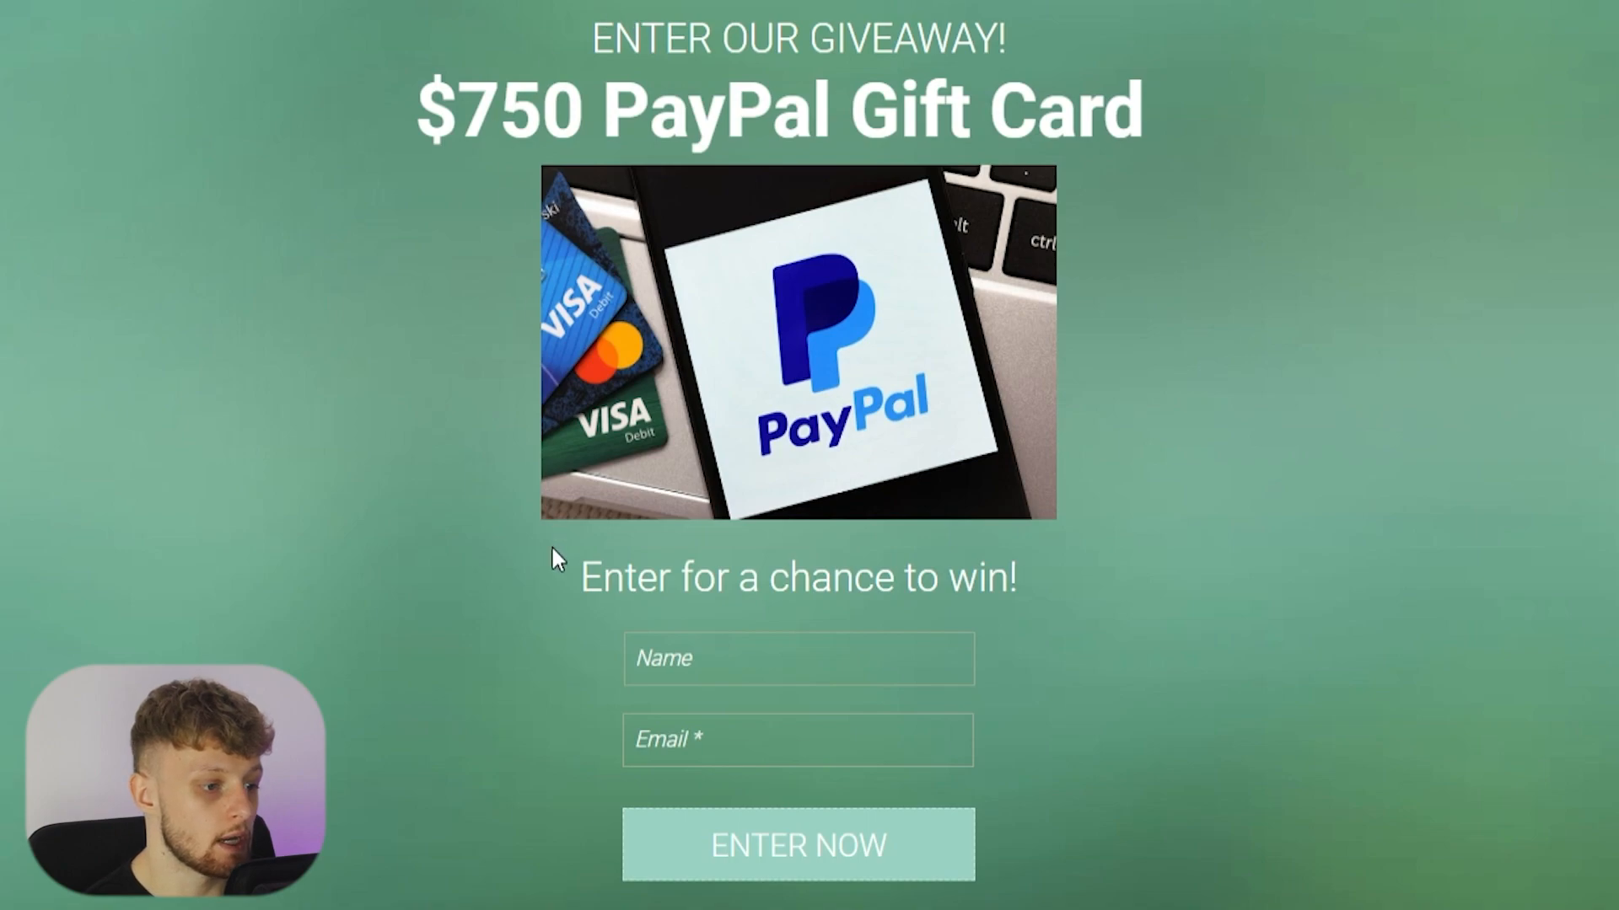
drag(572, 596, 1206, 577)
click(982, 573)
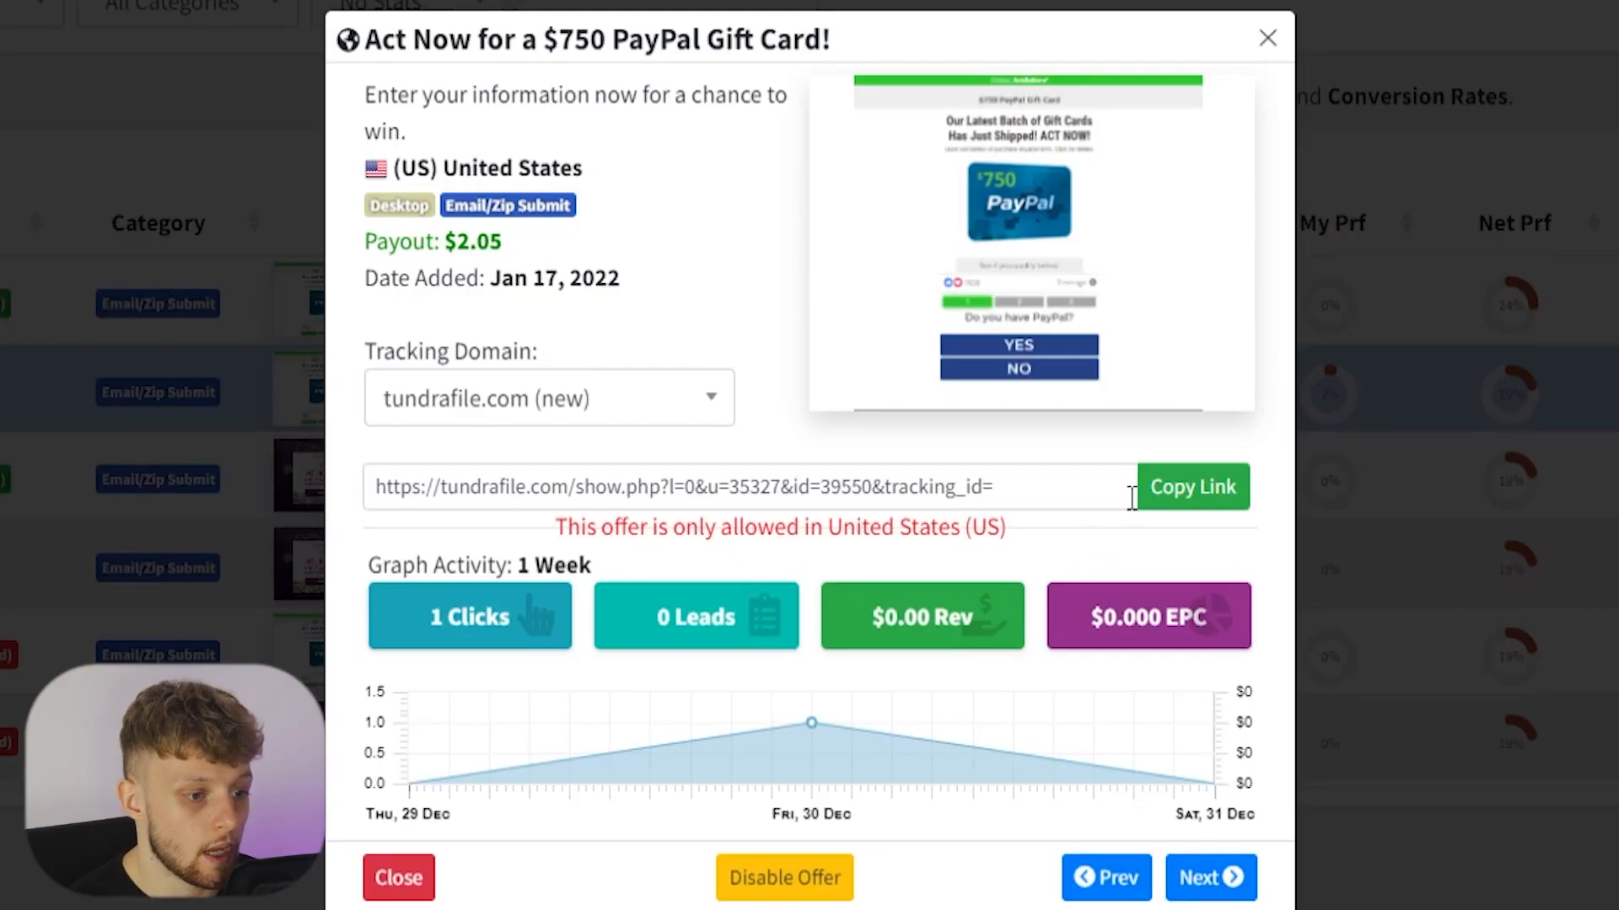
- Switch to the CPA network and copy the tracking link of the "Act Now for a $750 PayPal Gift Card!" offer
click(1180, 487)
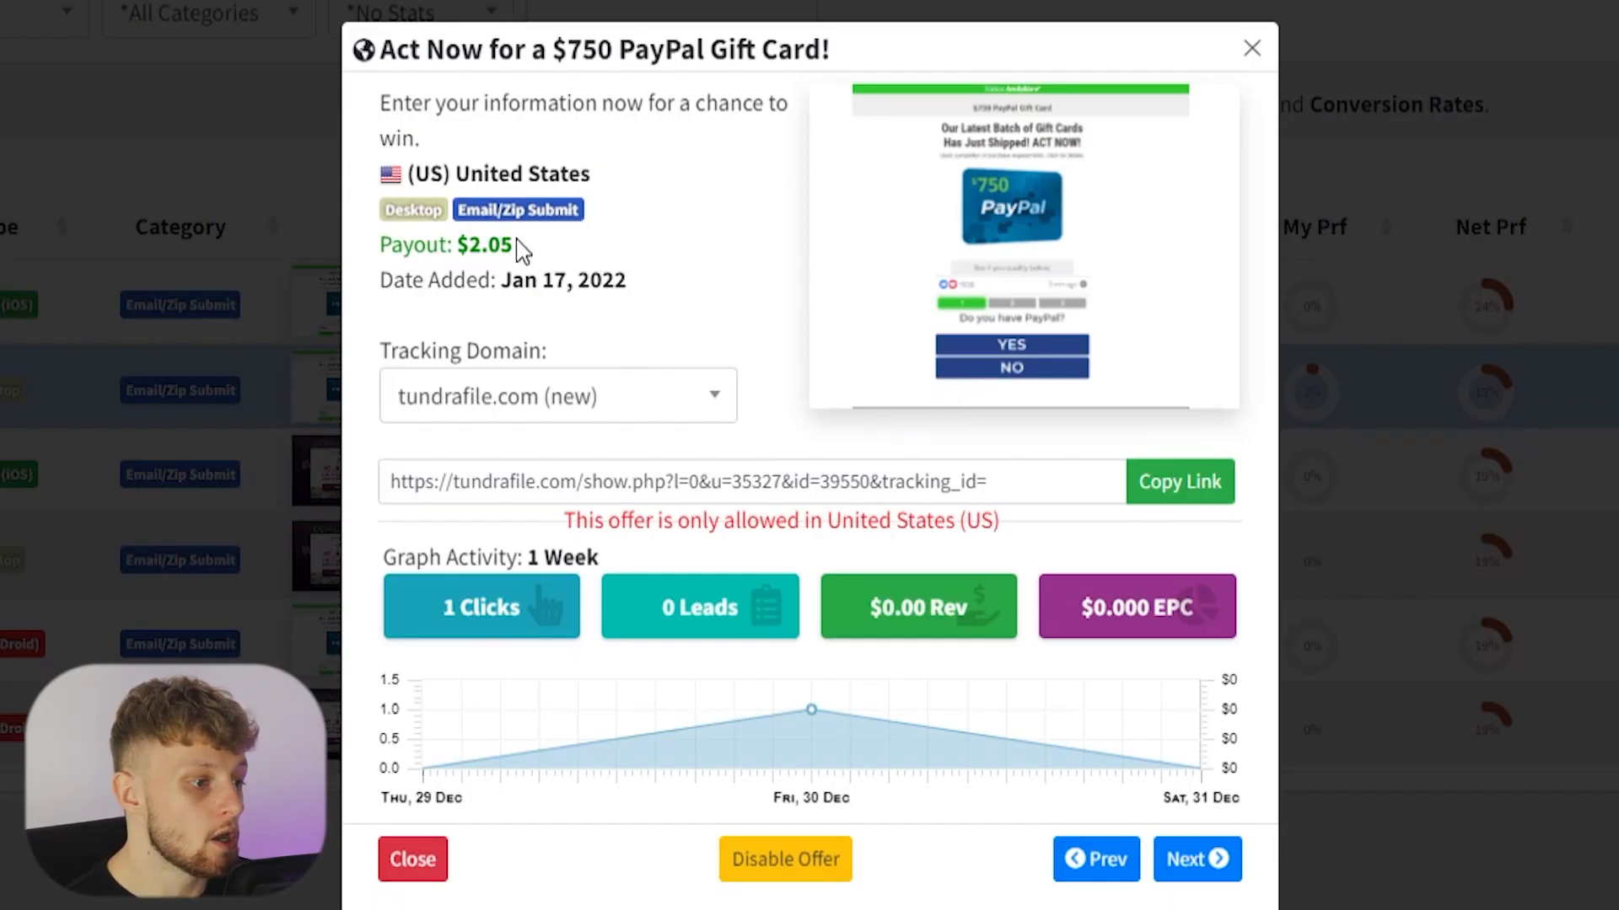
drag(514, 250, 472, 251)
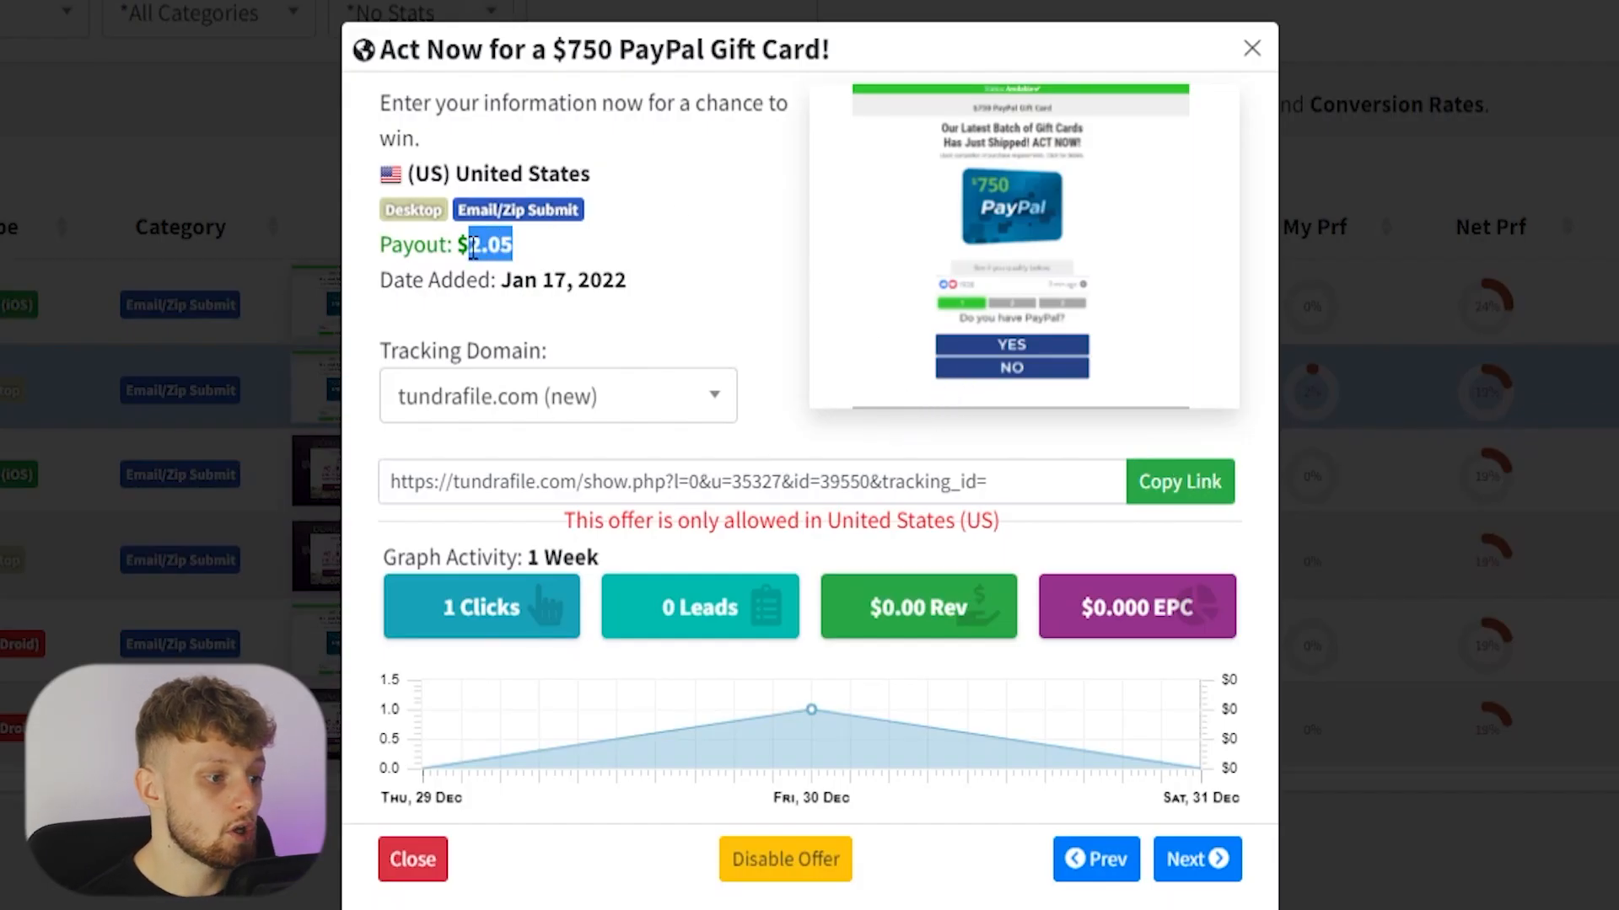
click(587, 261)
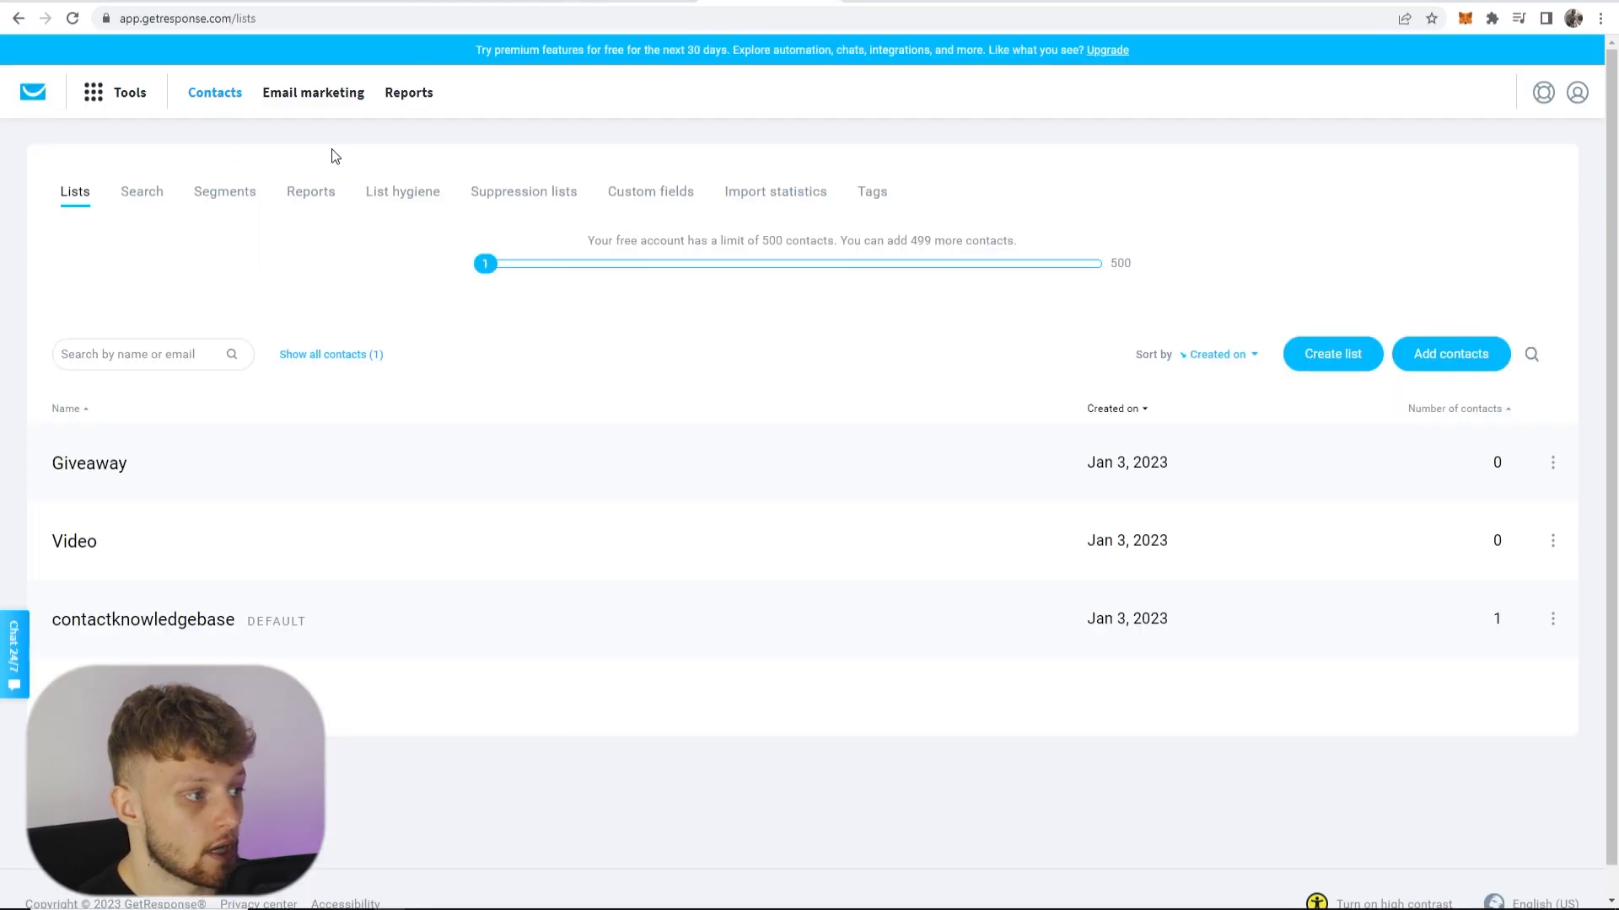
- Switch to GetResponse and start creating a new autoresponder
click(100, 99)
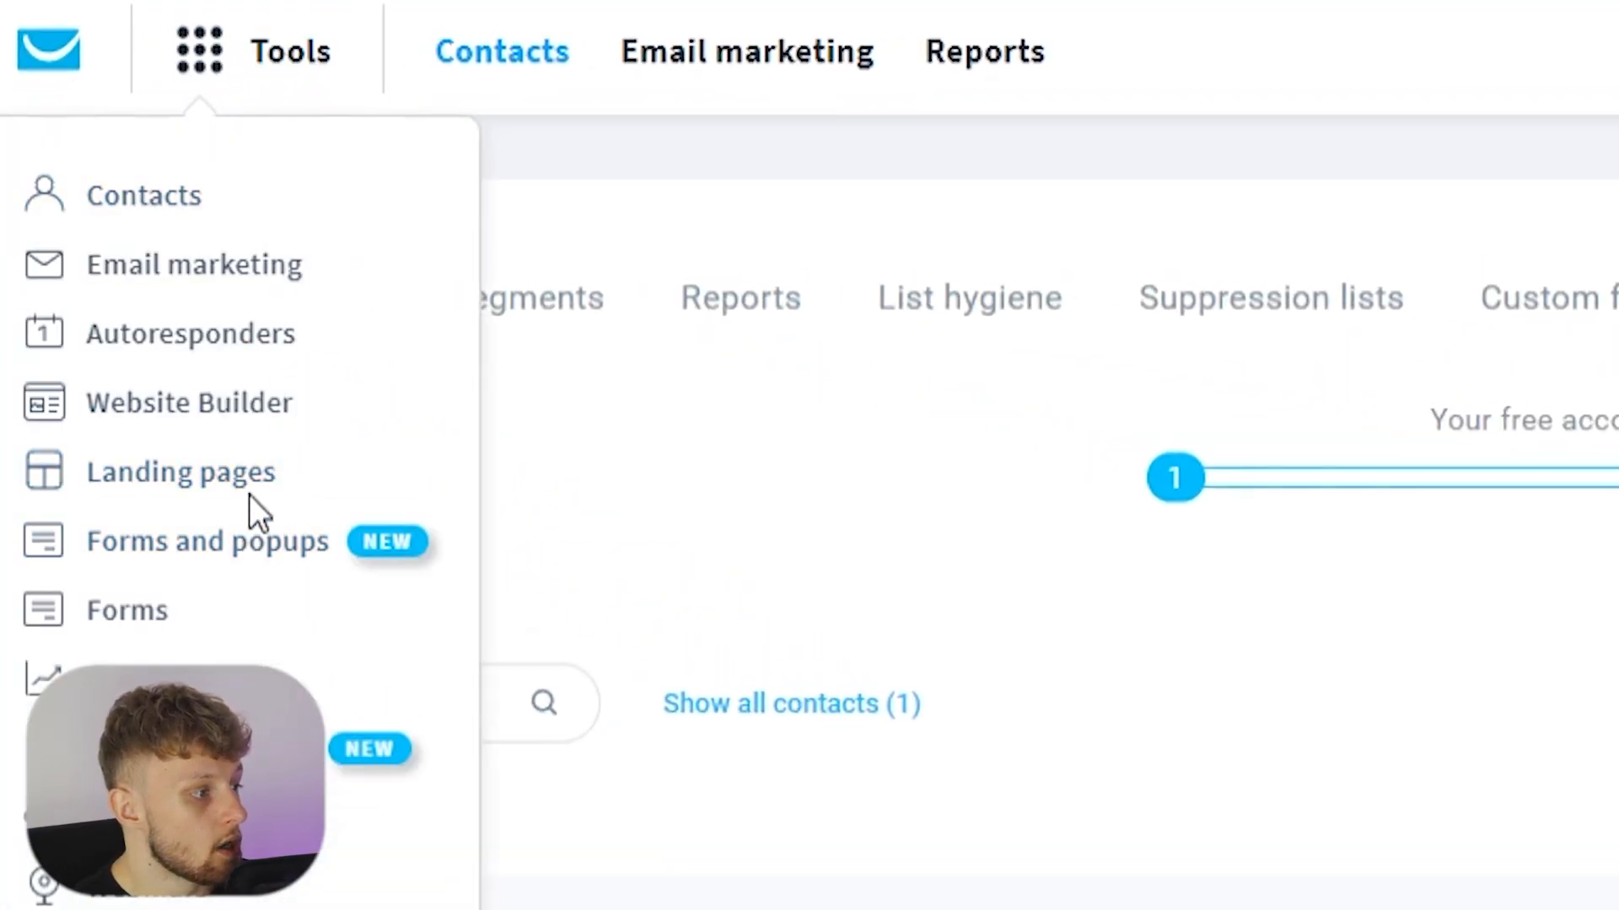
click(162, 334)
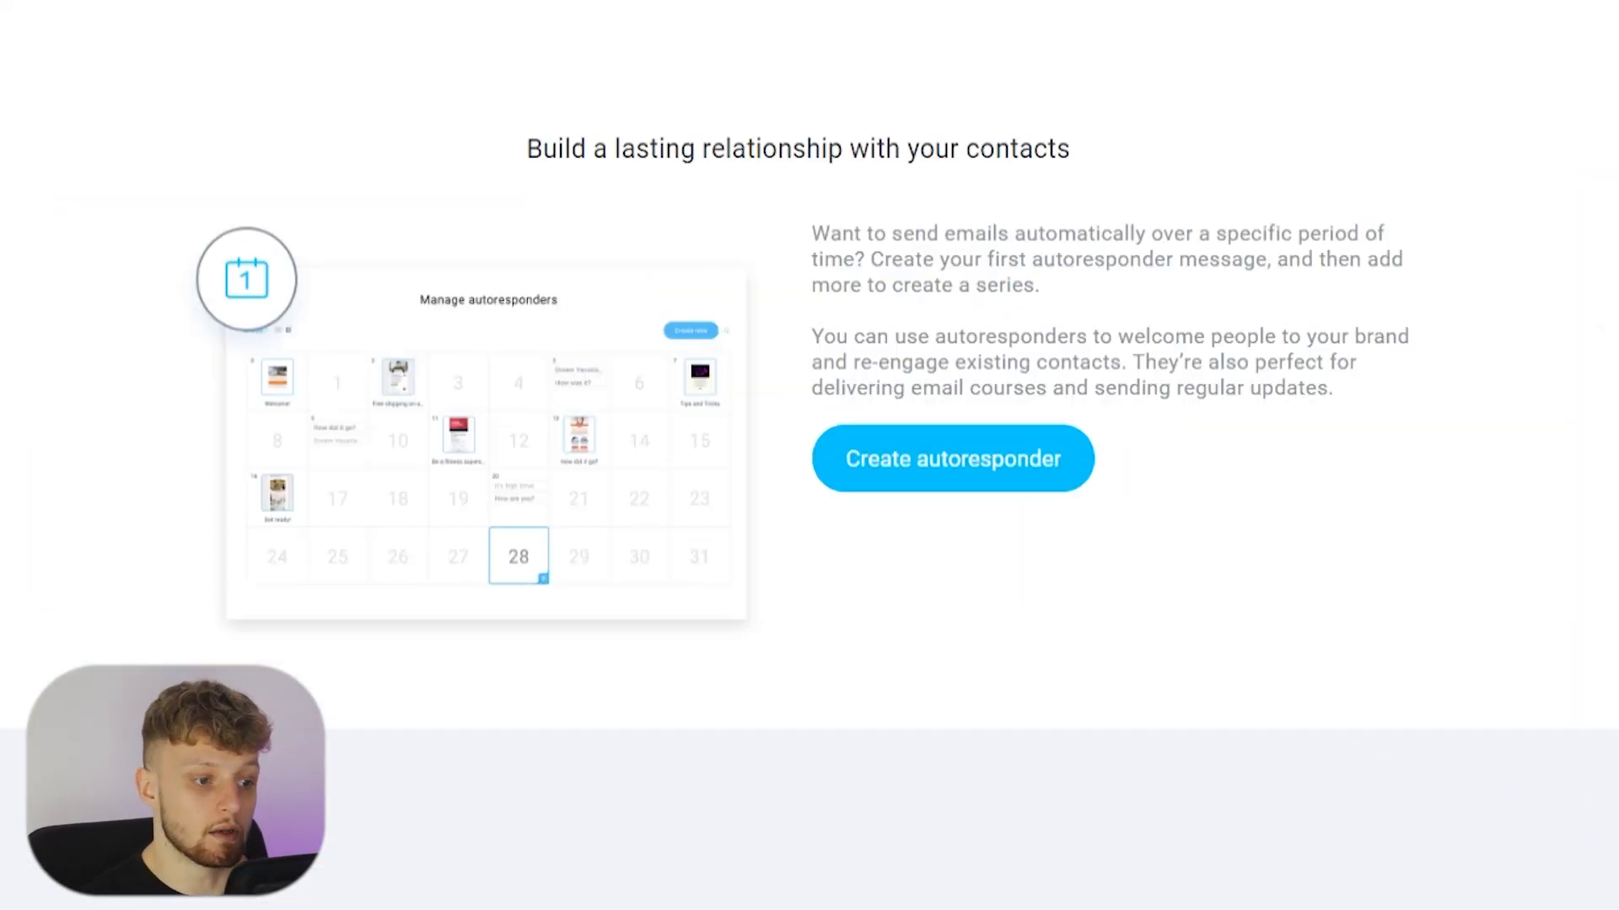
click(929, 477)
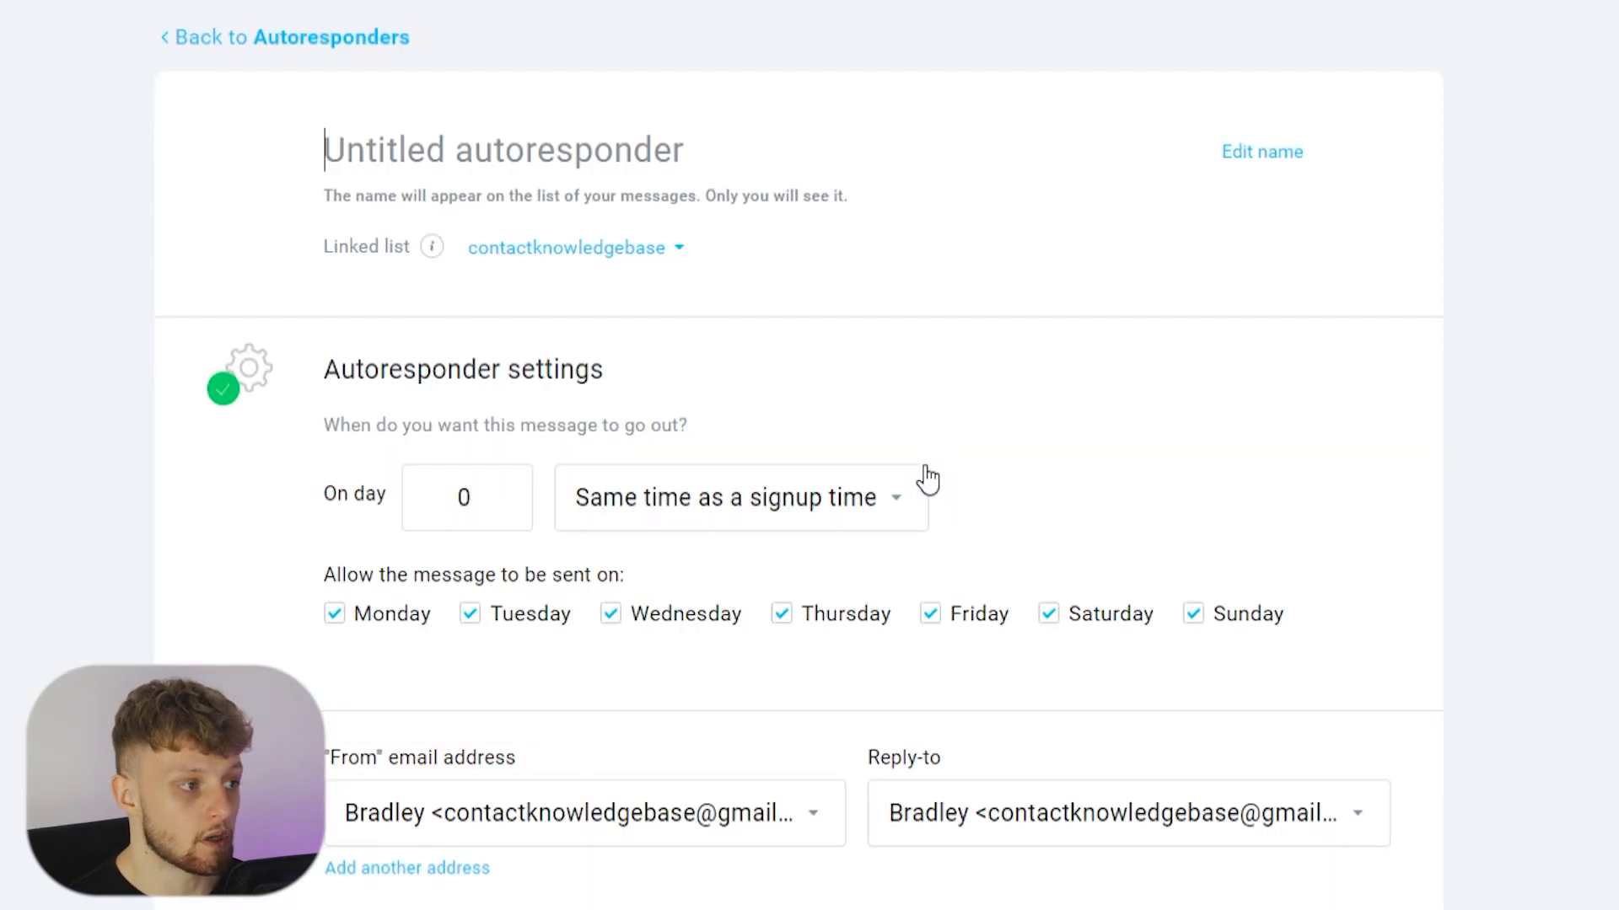
- Link the autoresponder to the "Giveaway" list and set its message to go out on day 1
scroll(535, 397, down, 2)
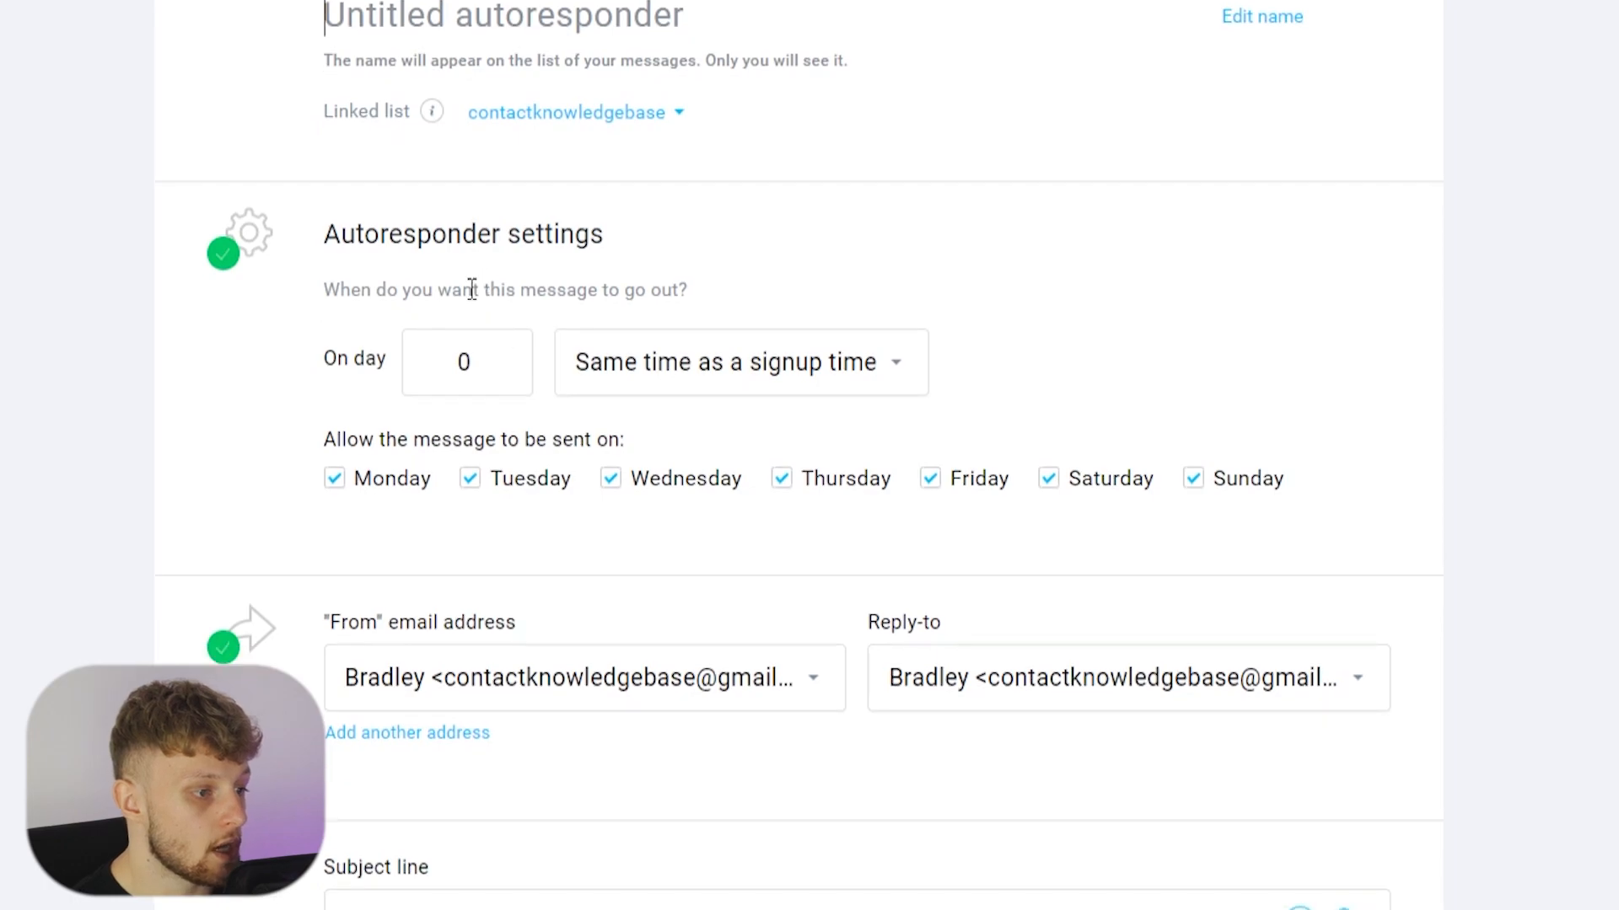
click(668, 131)
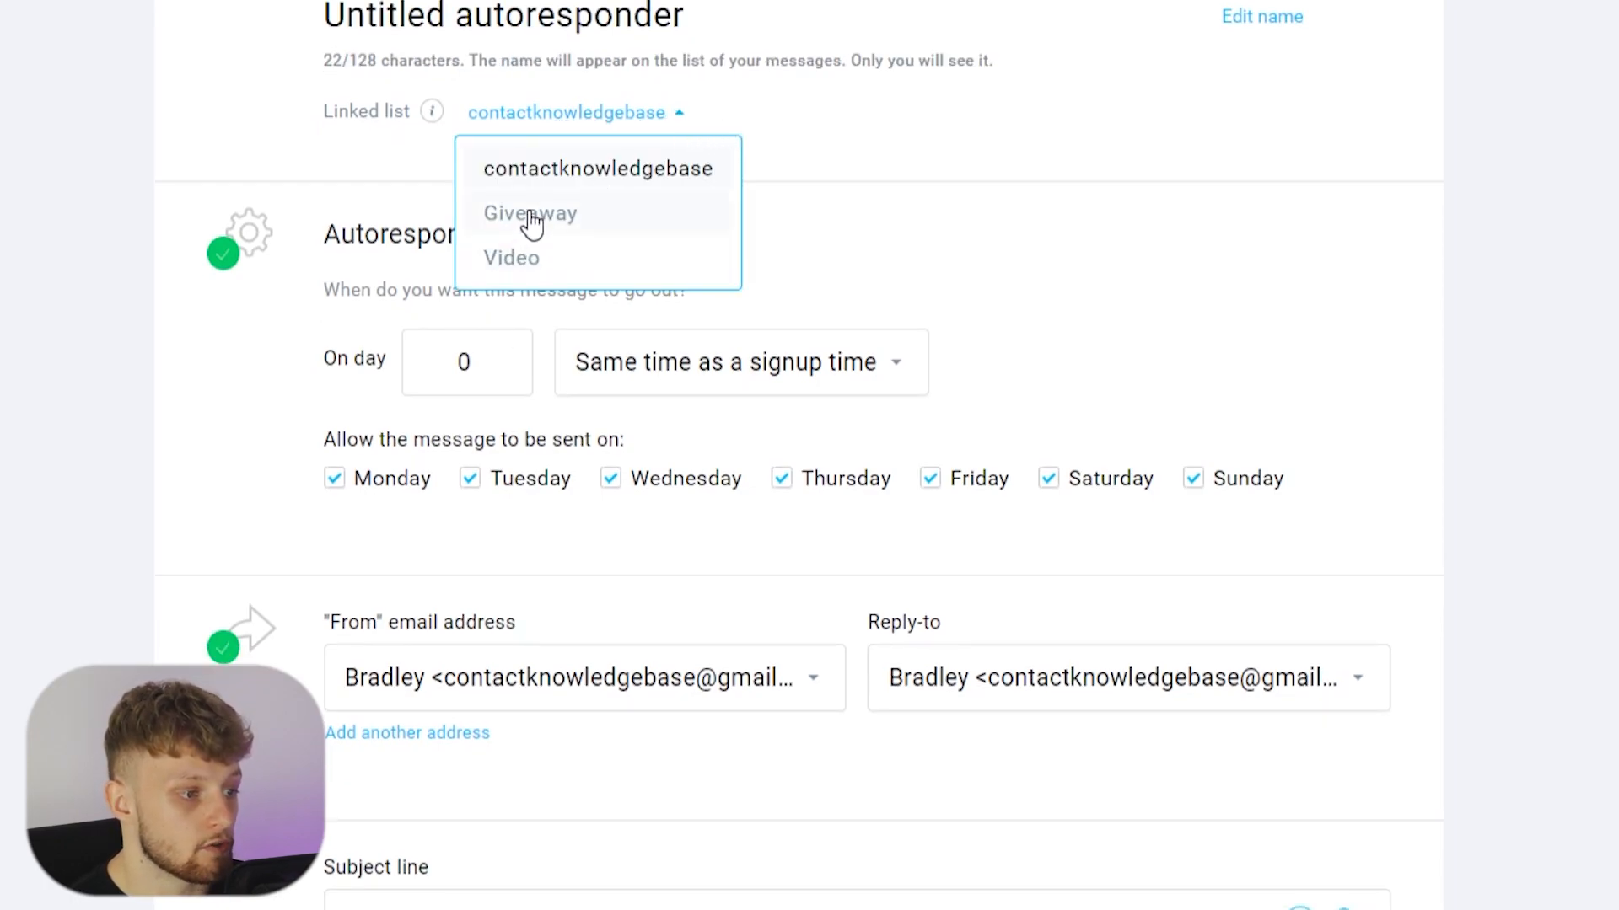
click(531, 215)
scroll(641, 211, down, 2)
scroll(620, 201, down, 1)
click(503, 83)
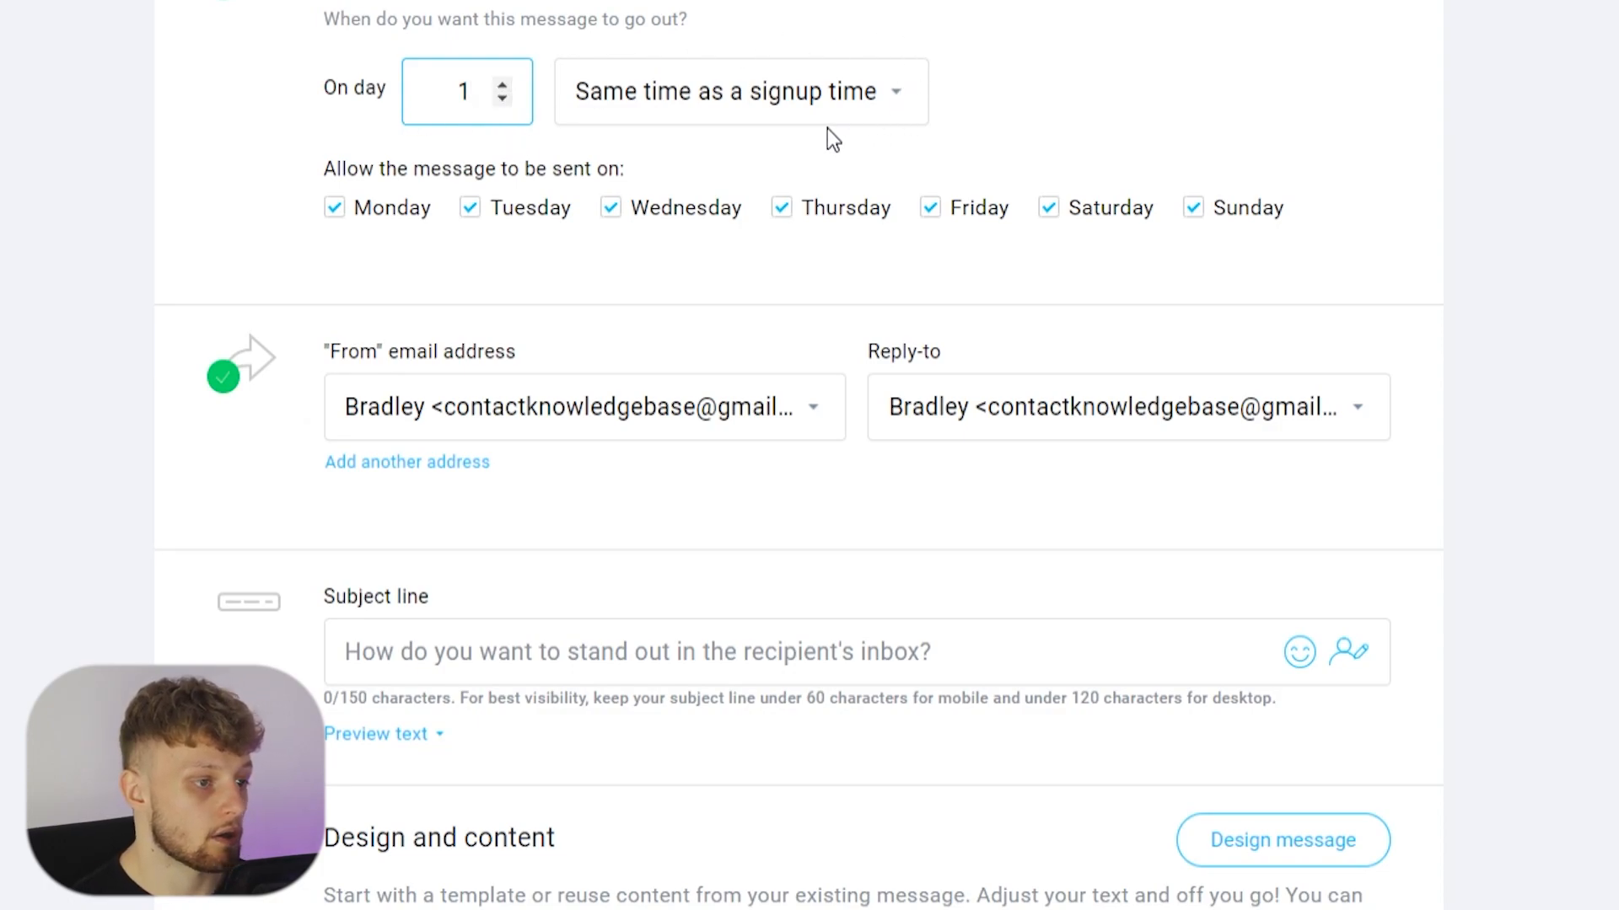
- Review the autoresponder's sender and reply-to addresses, subject line field, and design and content section
scroll(632, 105, down, 2)
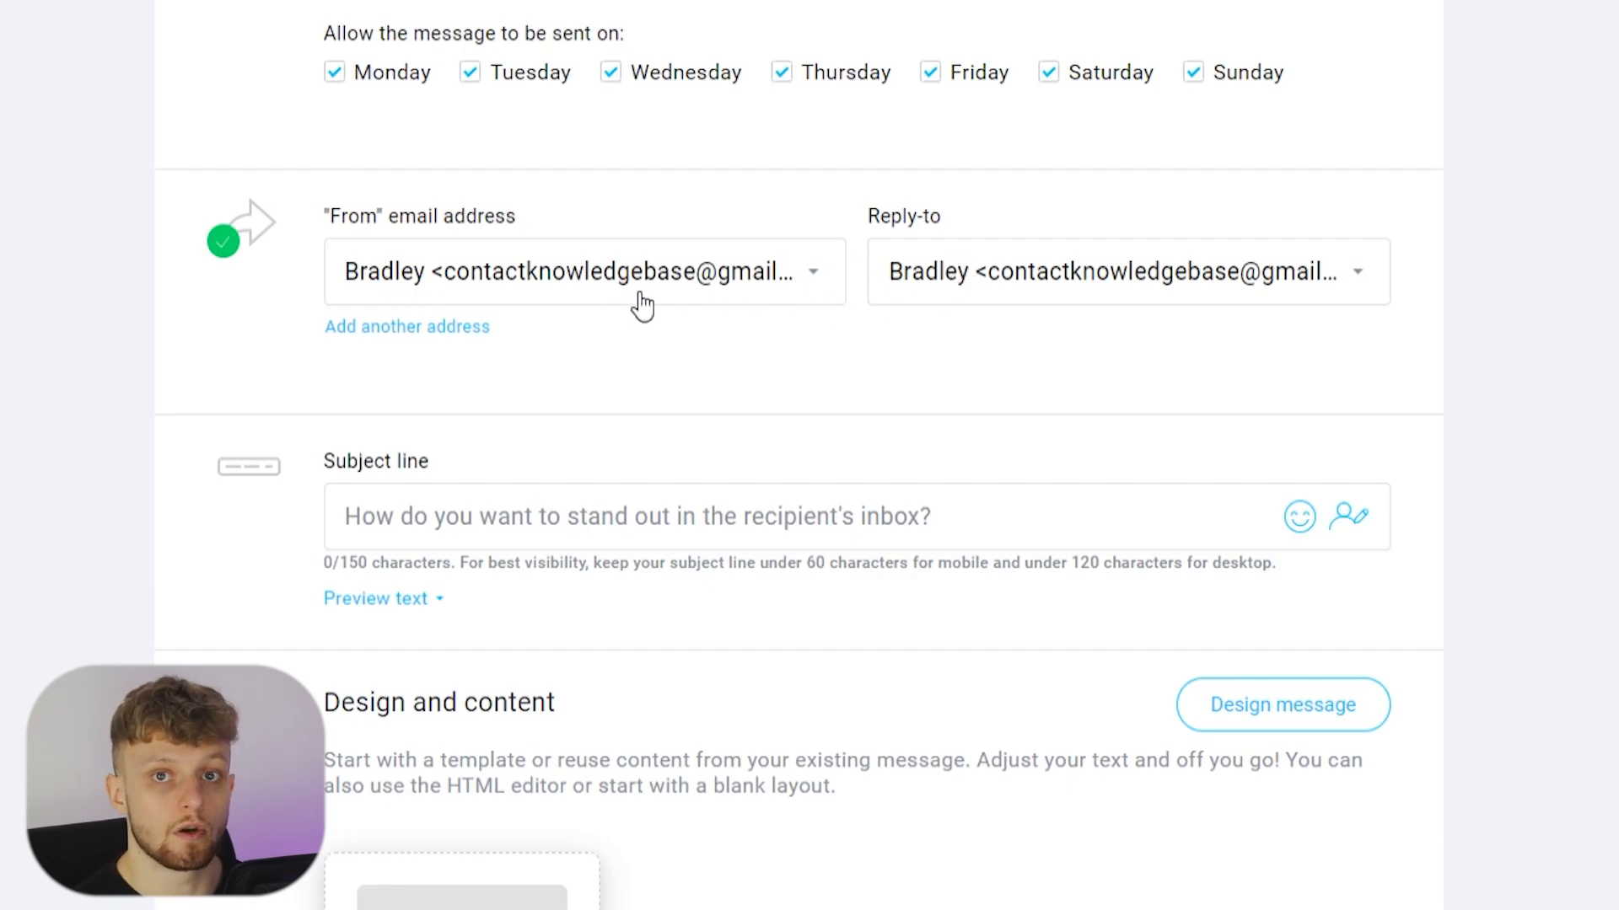
scroll(761, 357, down, 3)
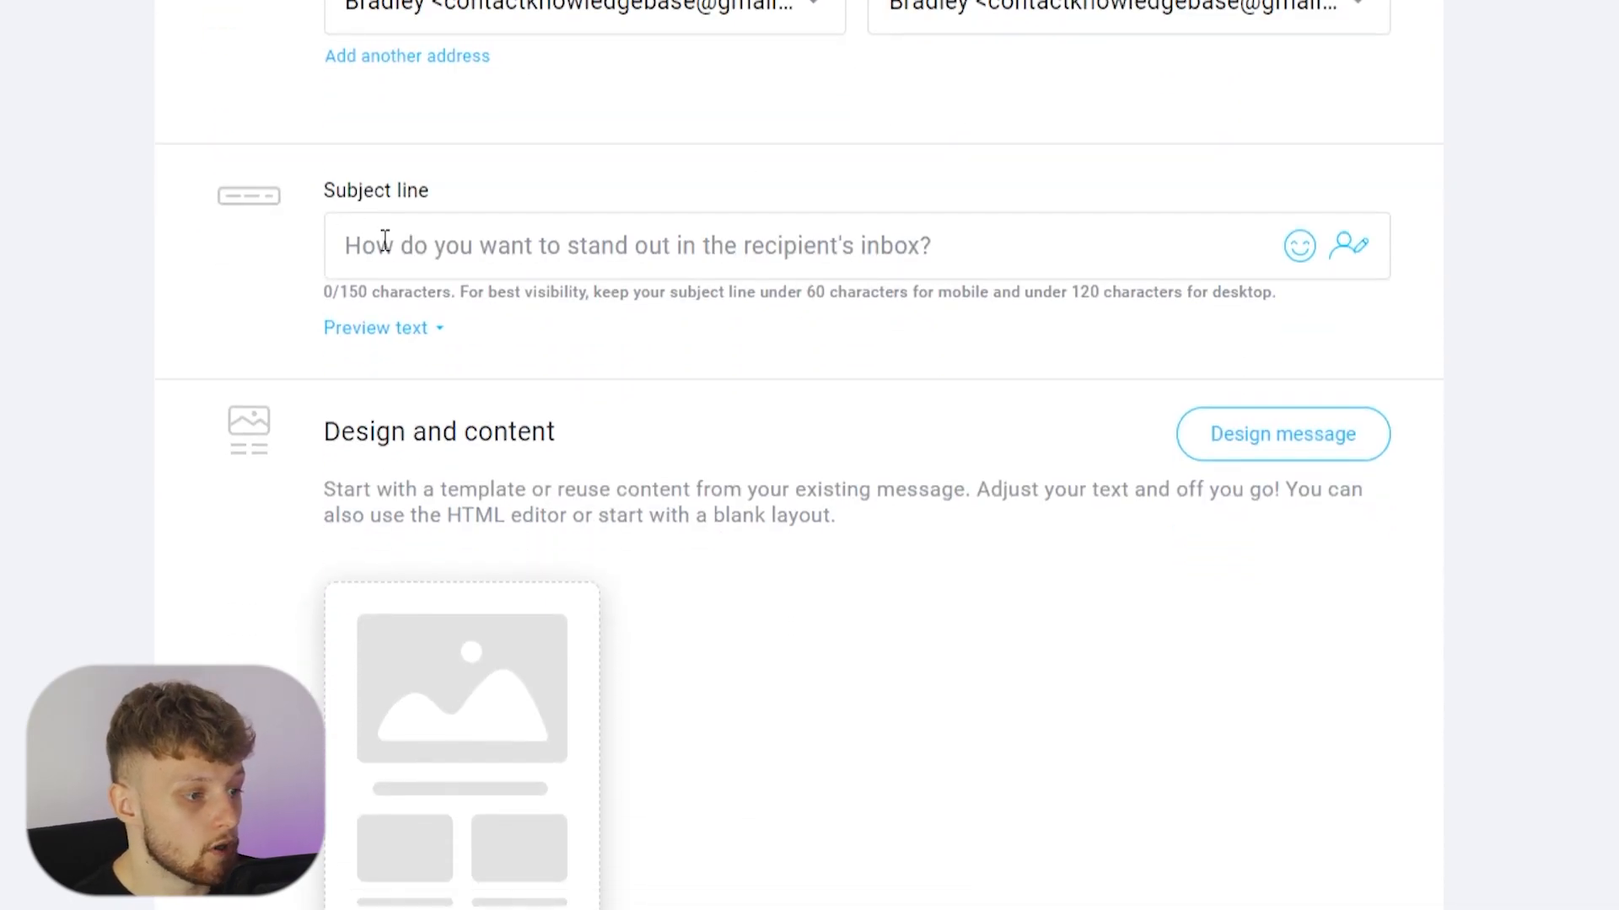
scroll(947, 263, down, 3)
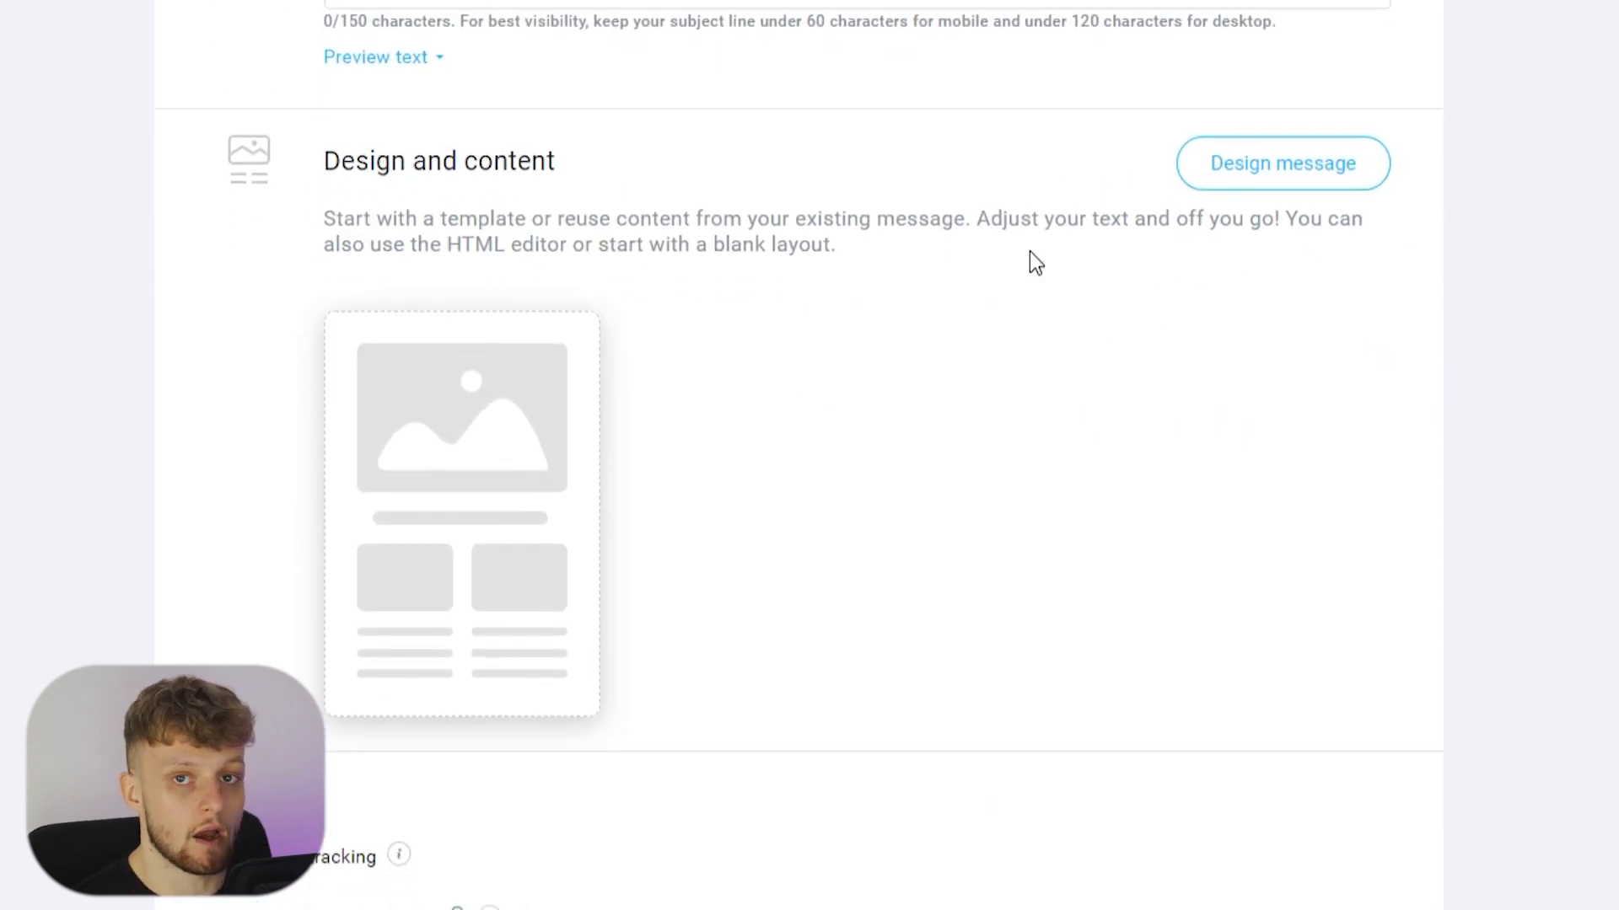